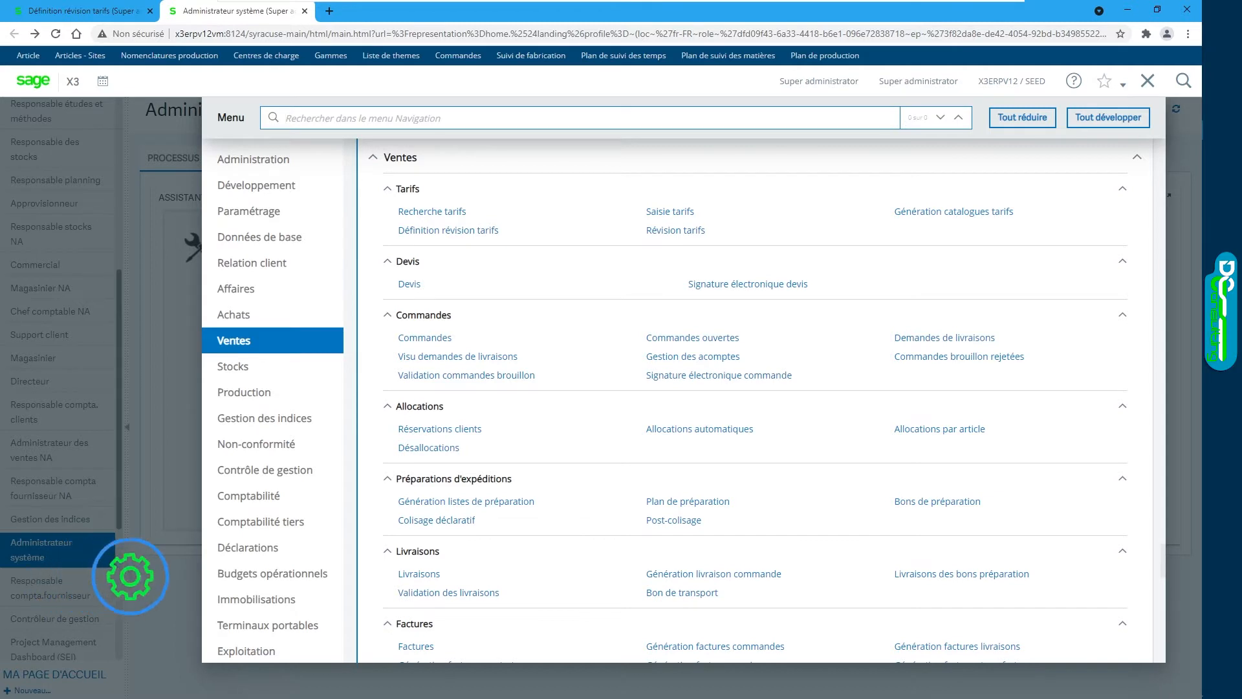
Step: Create a new tariff revision R21 with description 'Révision tarif % T20'
left_click(474, 233)
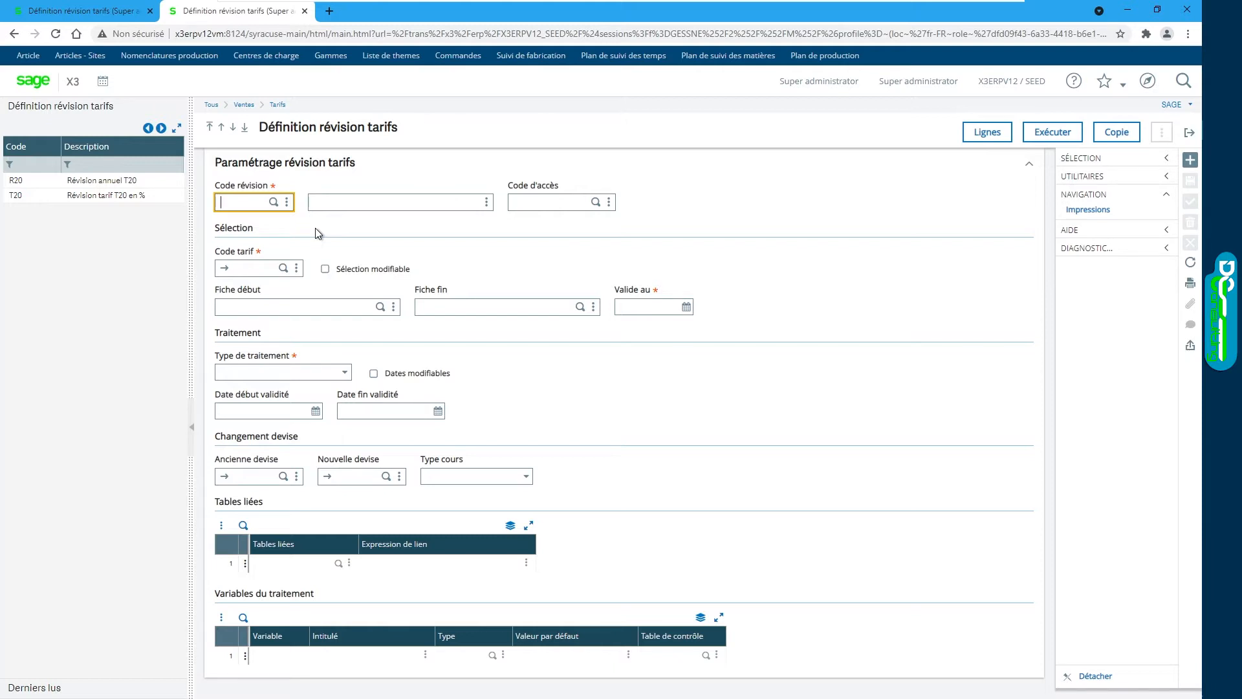
left_click(1190, 160)
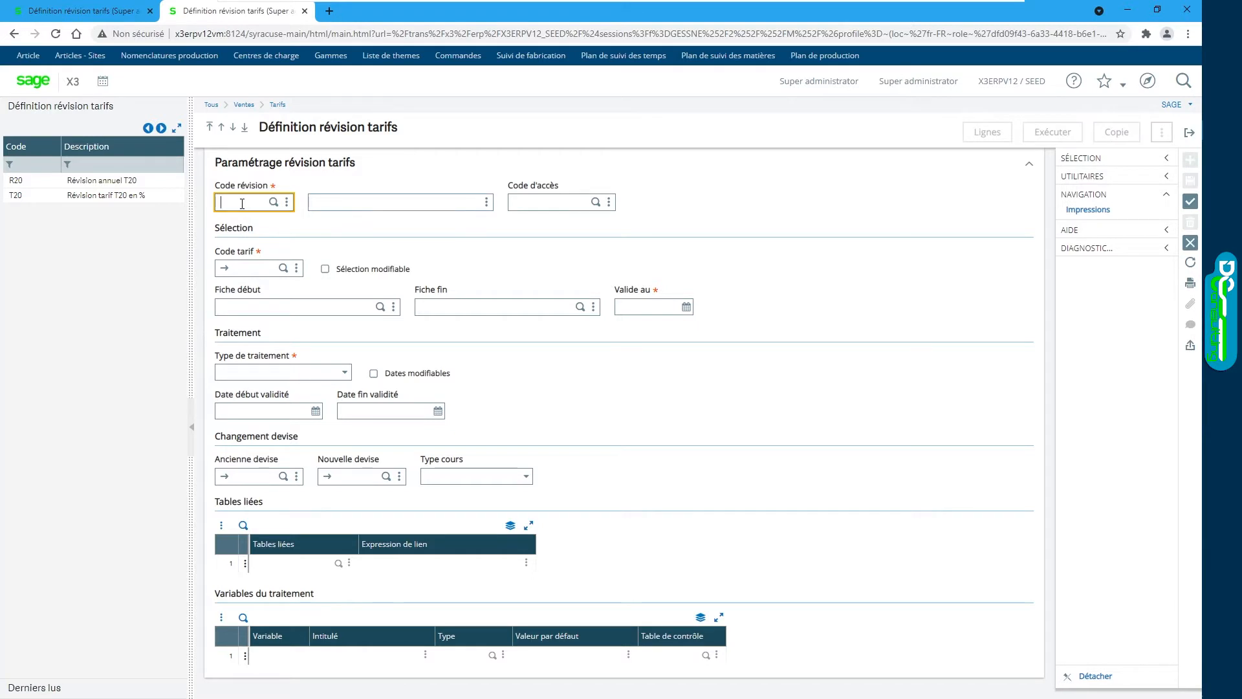
type("R21")
key("Tab")
type("Ré")
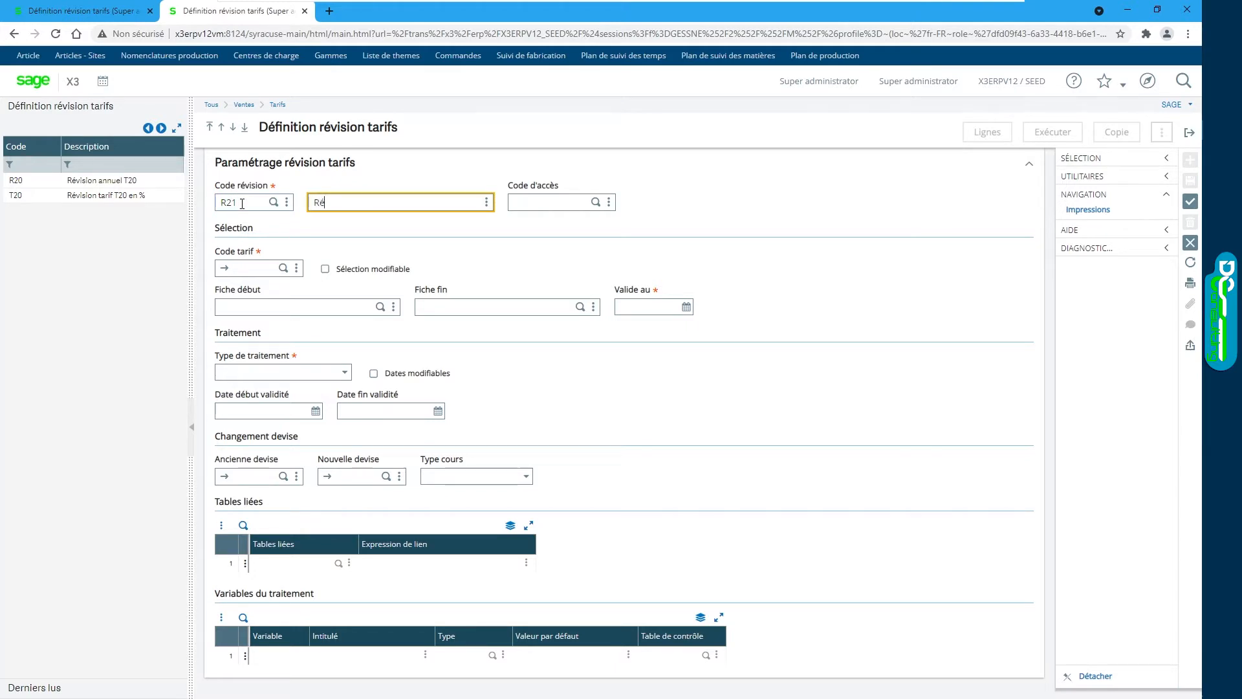
type("vision tarif ")
type("%")
type(" c")
type("20")
key("Tab")
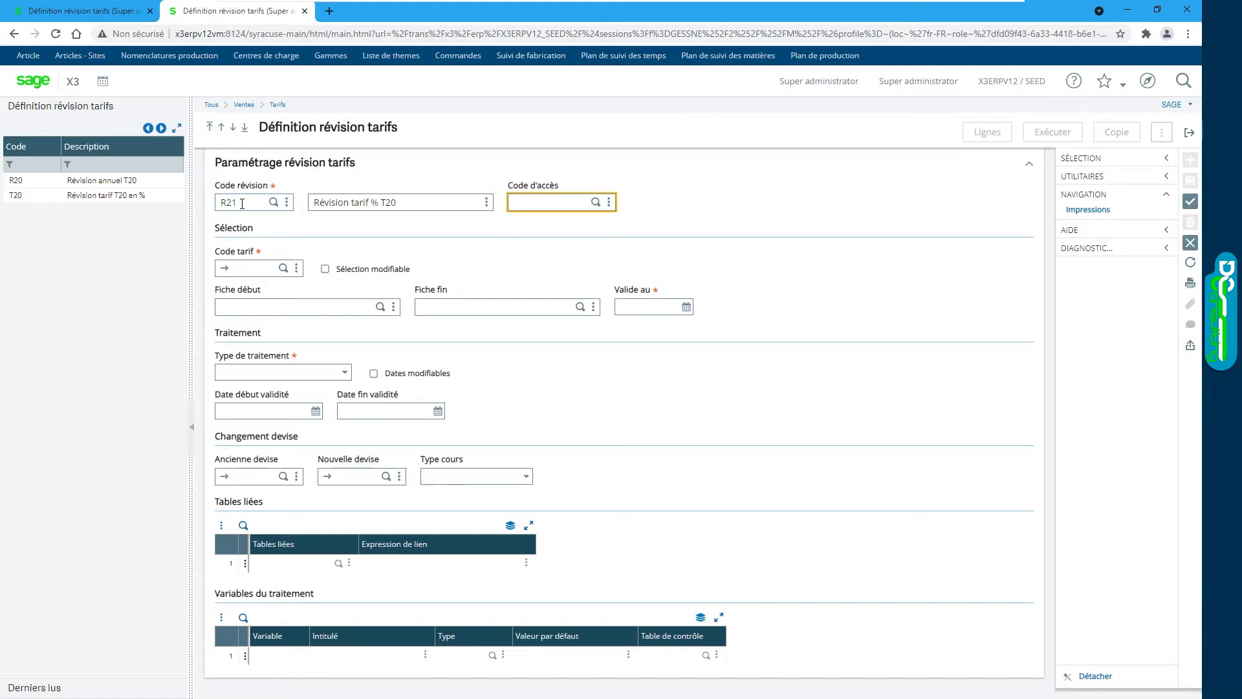
key("Tab")
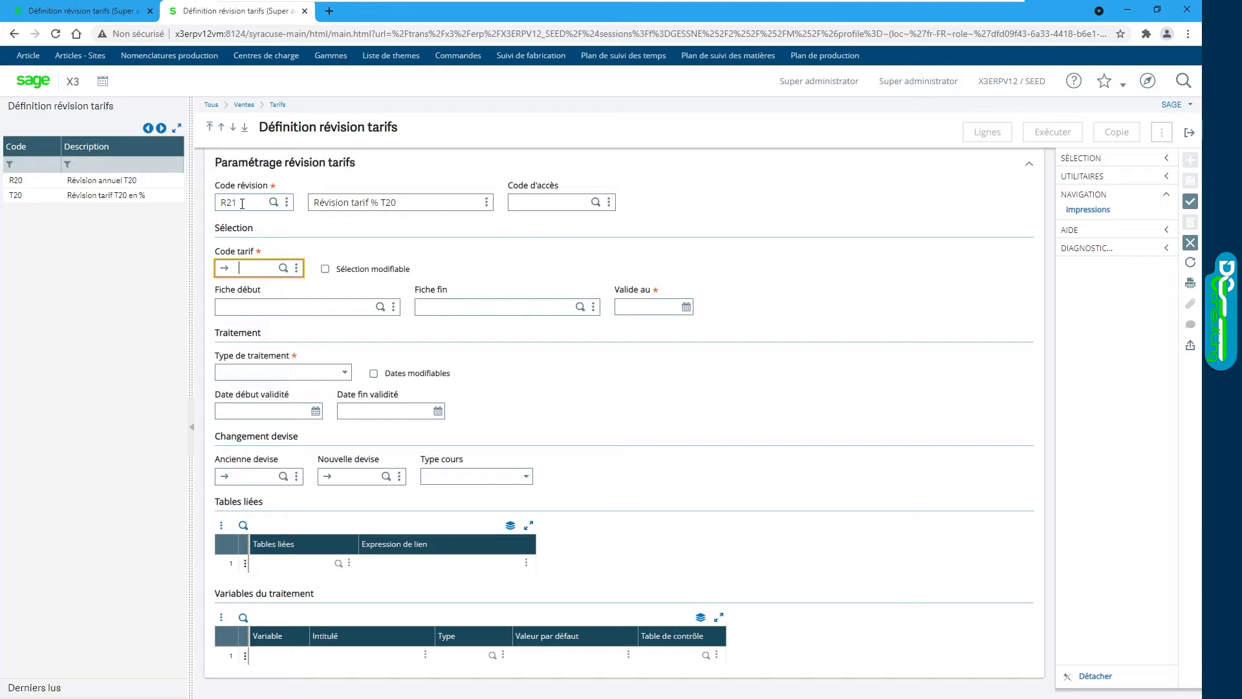
Step: Set tariff code T20 with a modifiable selection and validity date 01/06/19
left_click(283, 268)
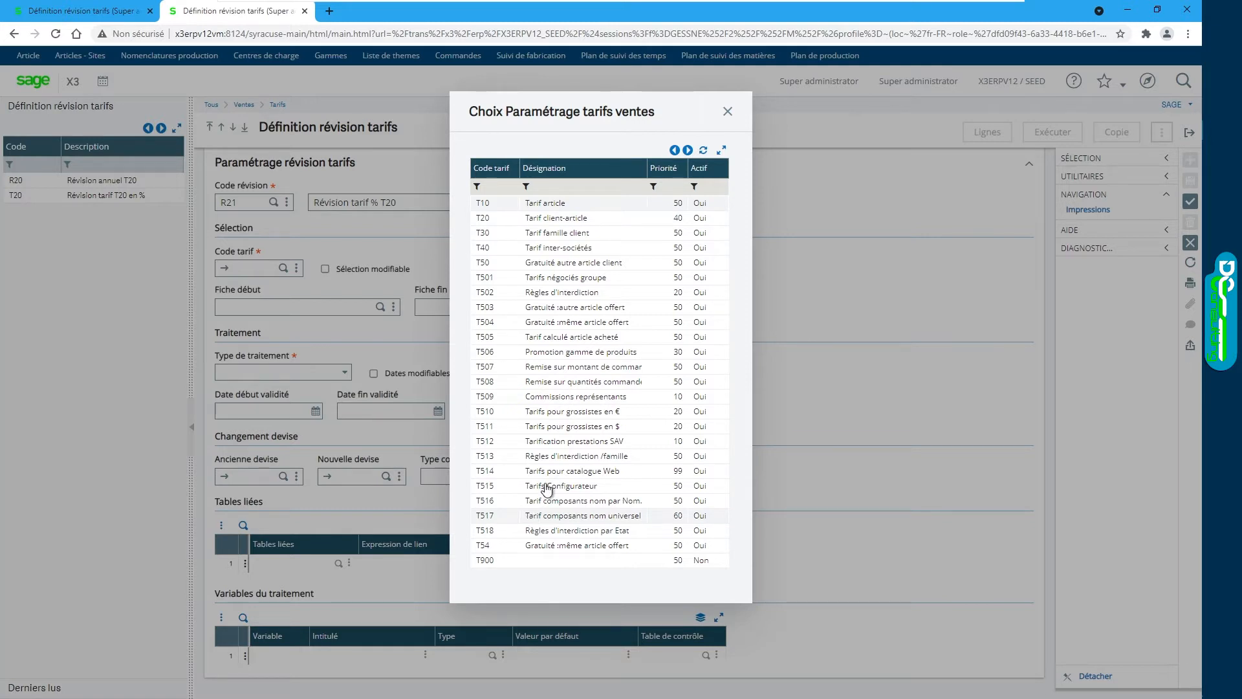
left_click(602, 221)
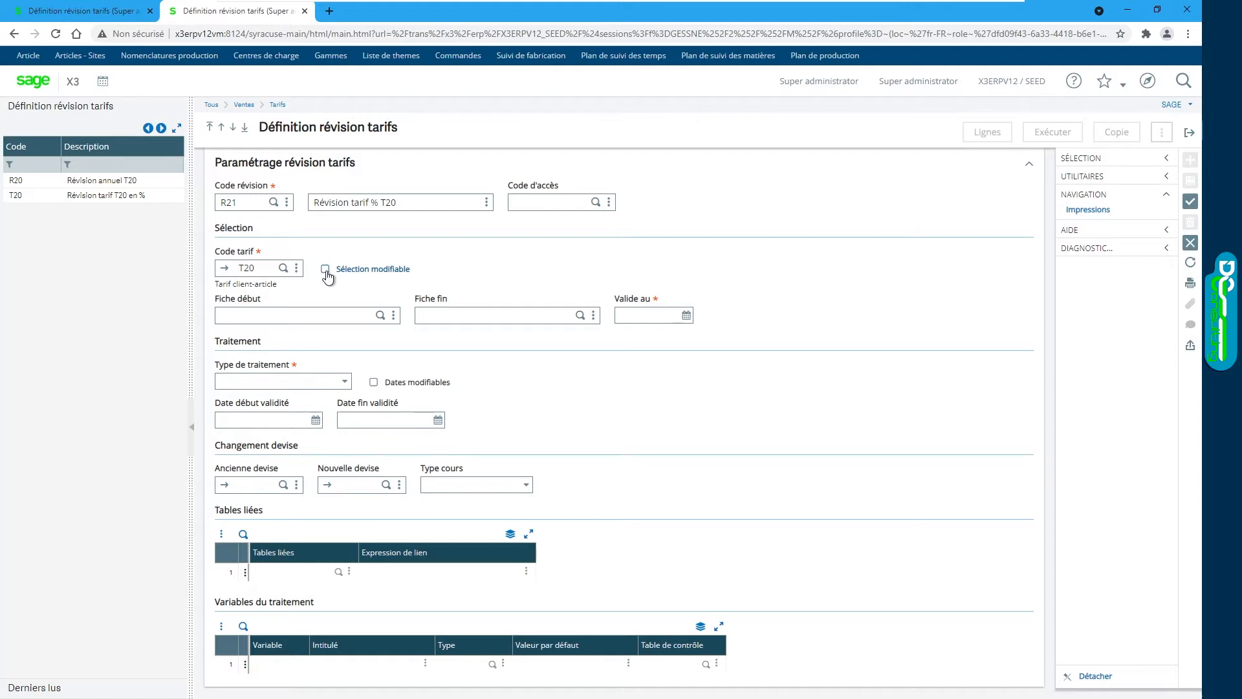
left_click(327, 271)
left_click(254, 319)
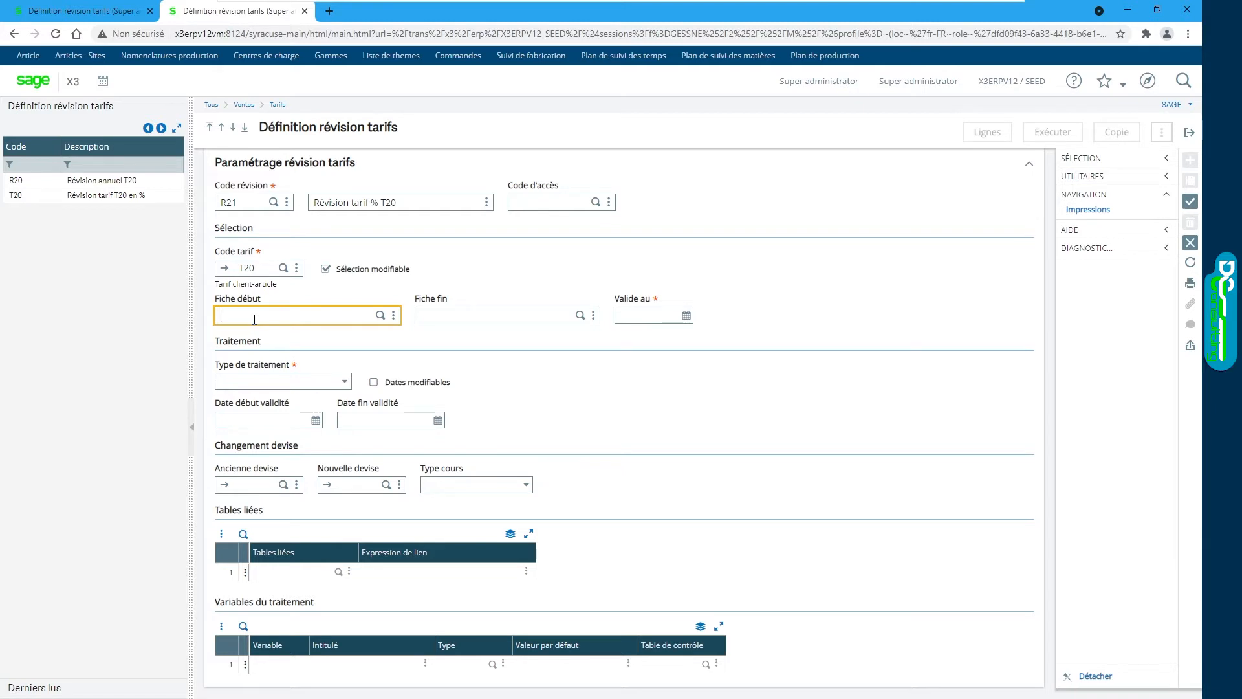
key("Tab")
key("Tab")
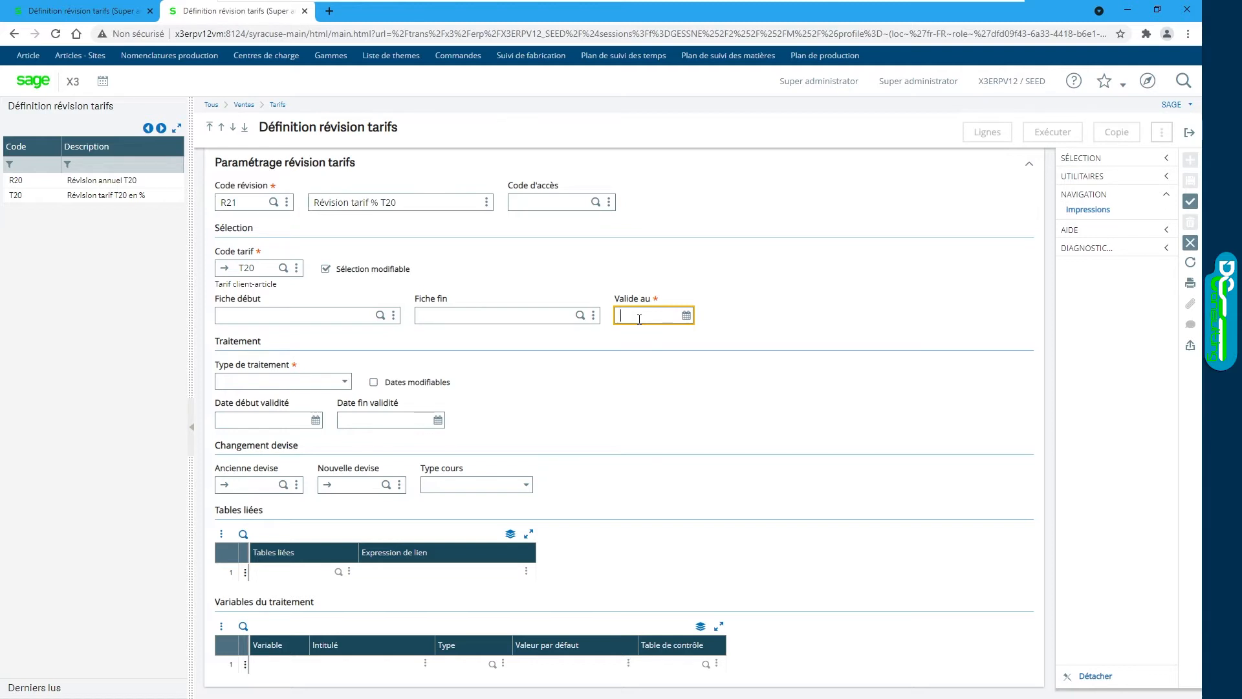
type("01/06/19")
key("Tab")
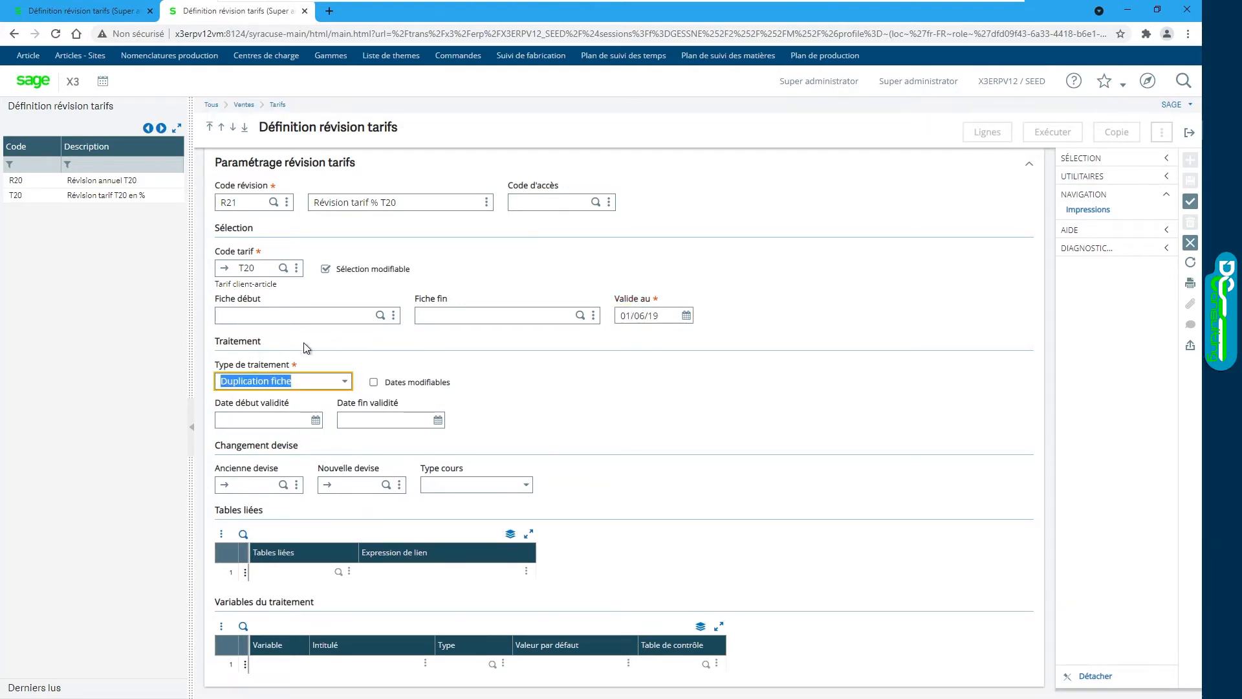
Step: Leave the processing type as Duplication fiche and tick Dates modifiables
left_click(344, 382)
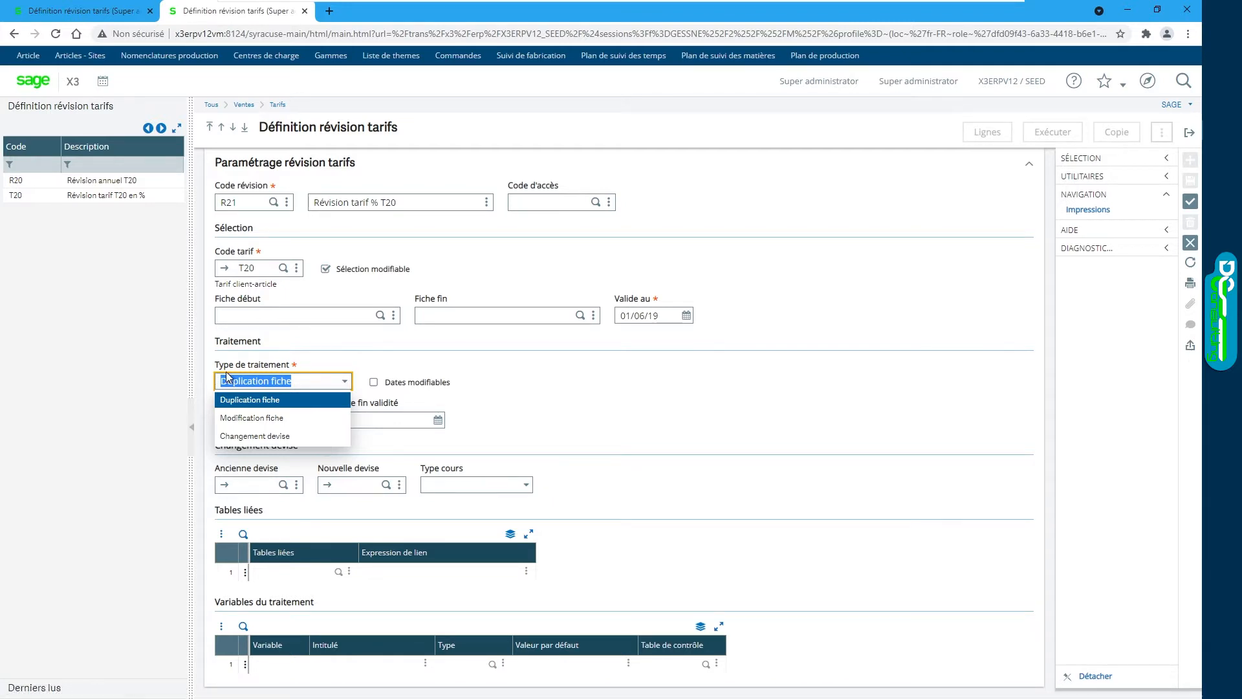
left_click(536, 385)
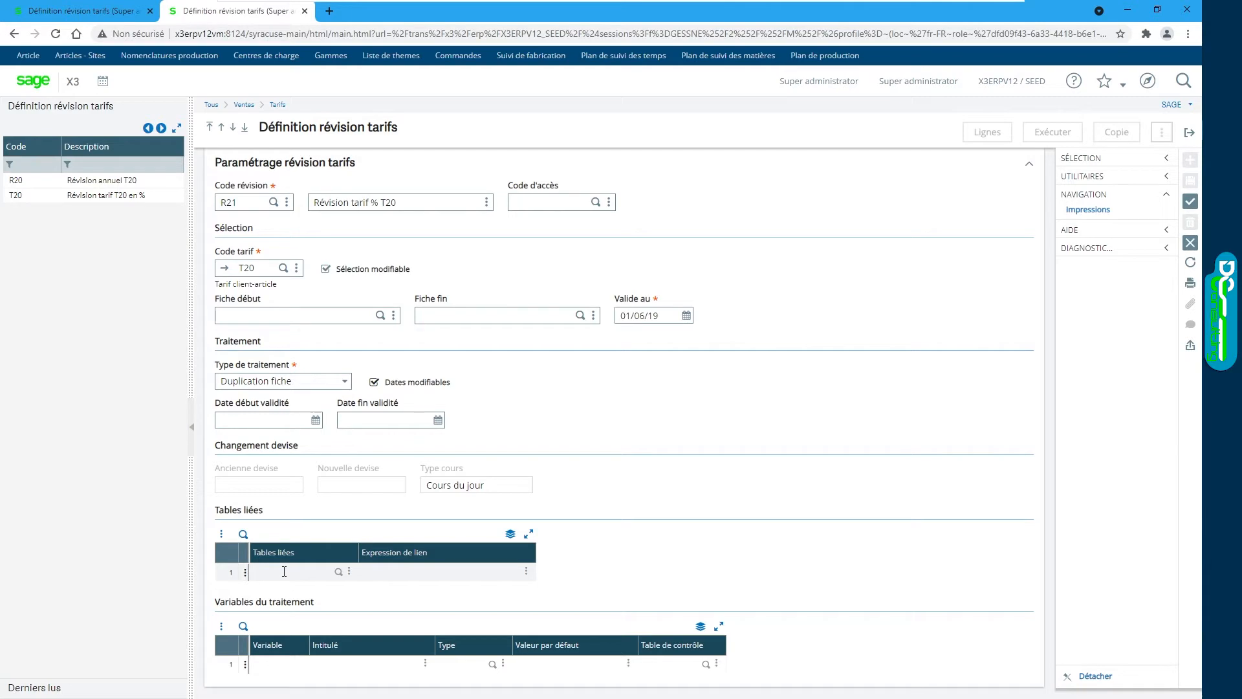
left_click(281, 666)
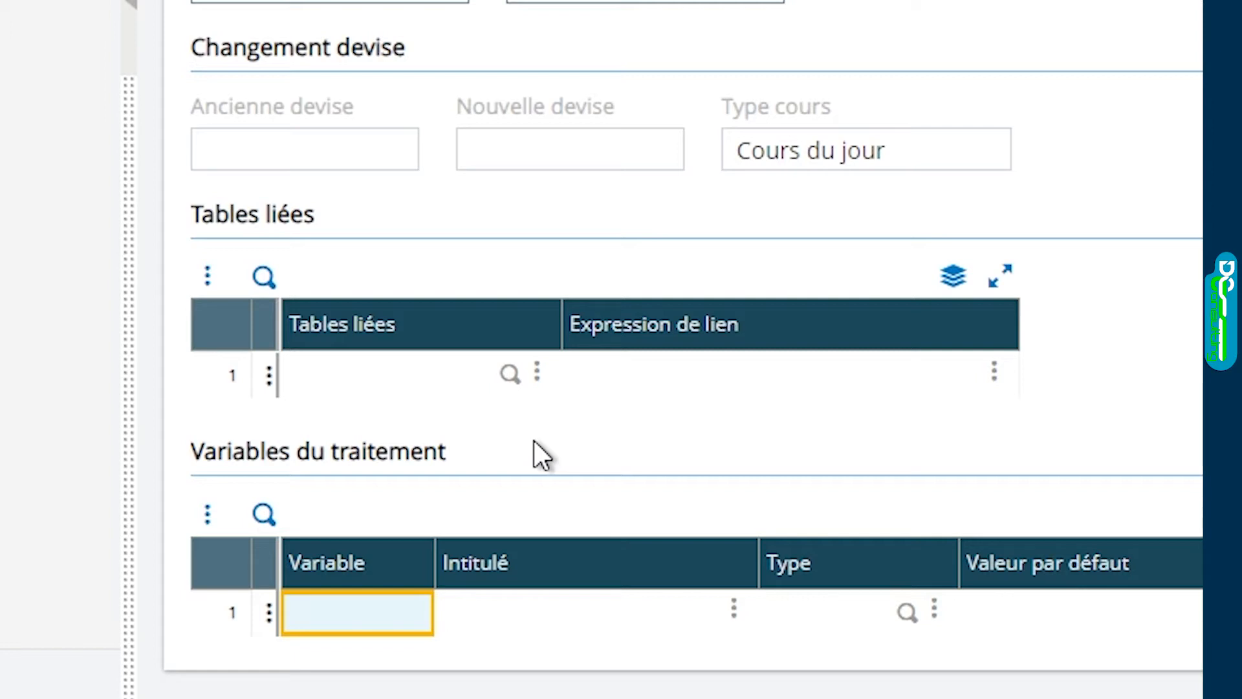
Step: Define variable POURCENT (label Pourcentage, type DCB, default 2), save R21, and open its lines
type("POURCENT")
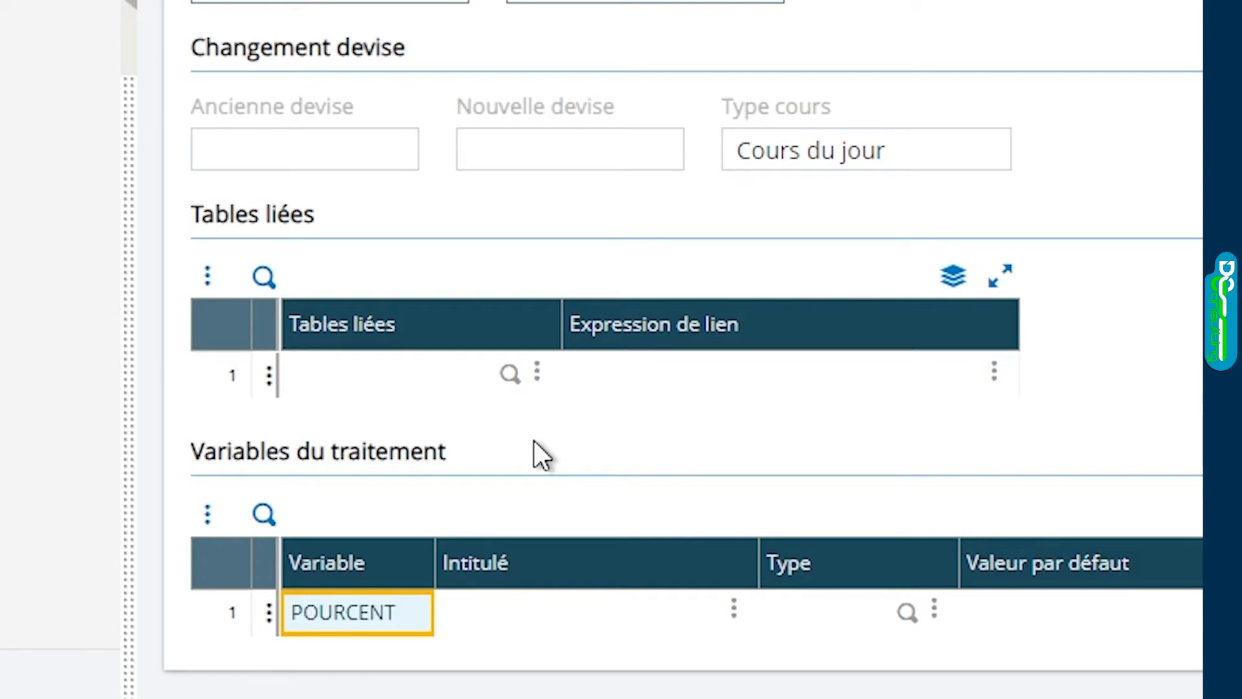
key("Tab")
type("Pourcentage")
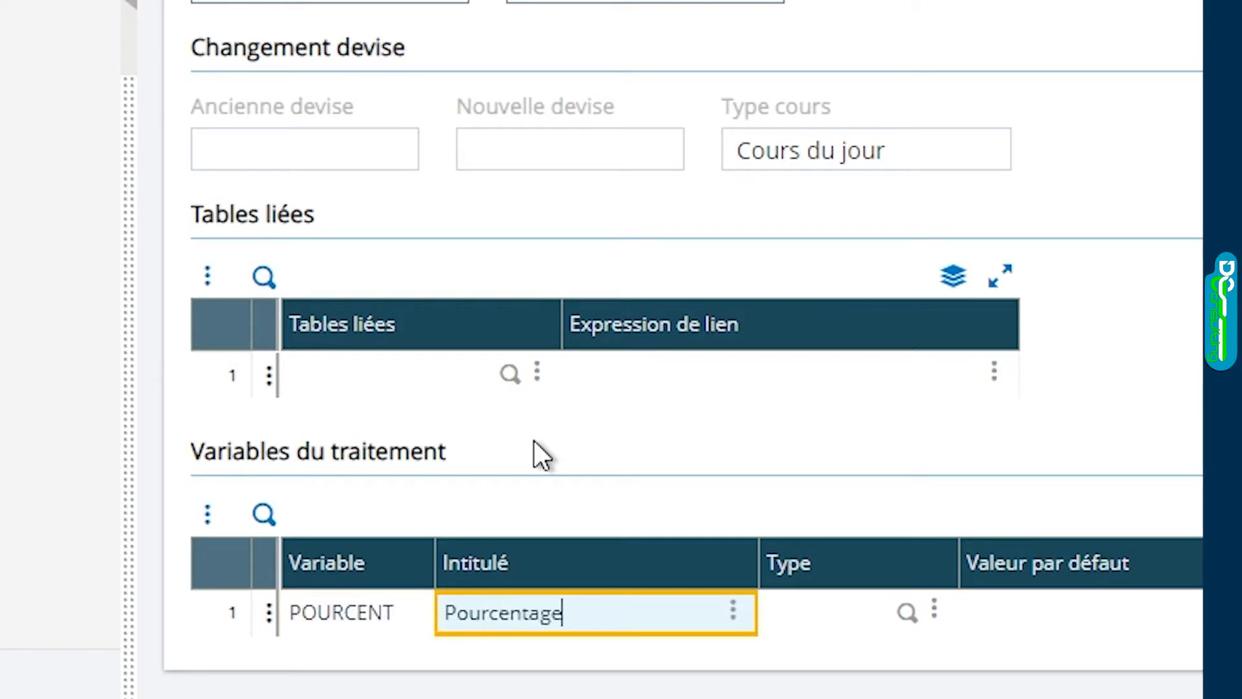
key("Tab")
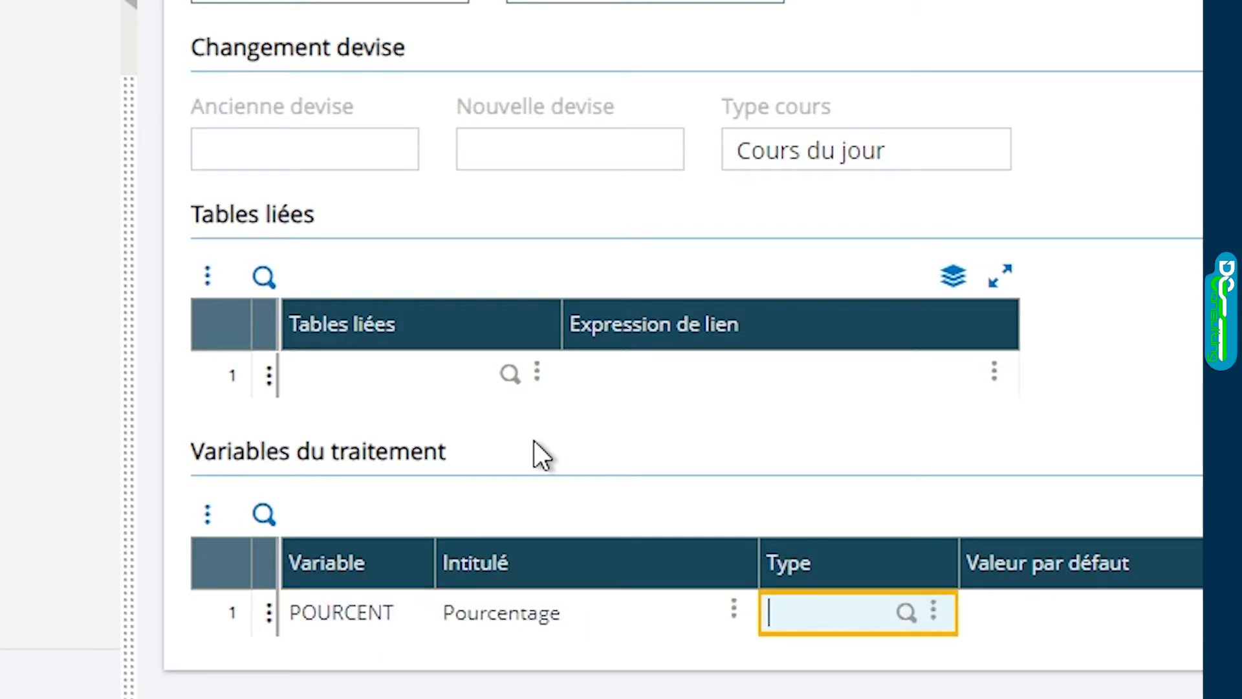
type("DCB")
key("Tab")
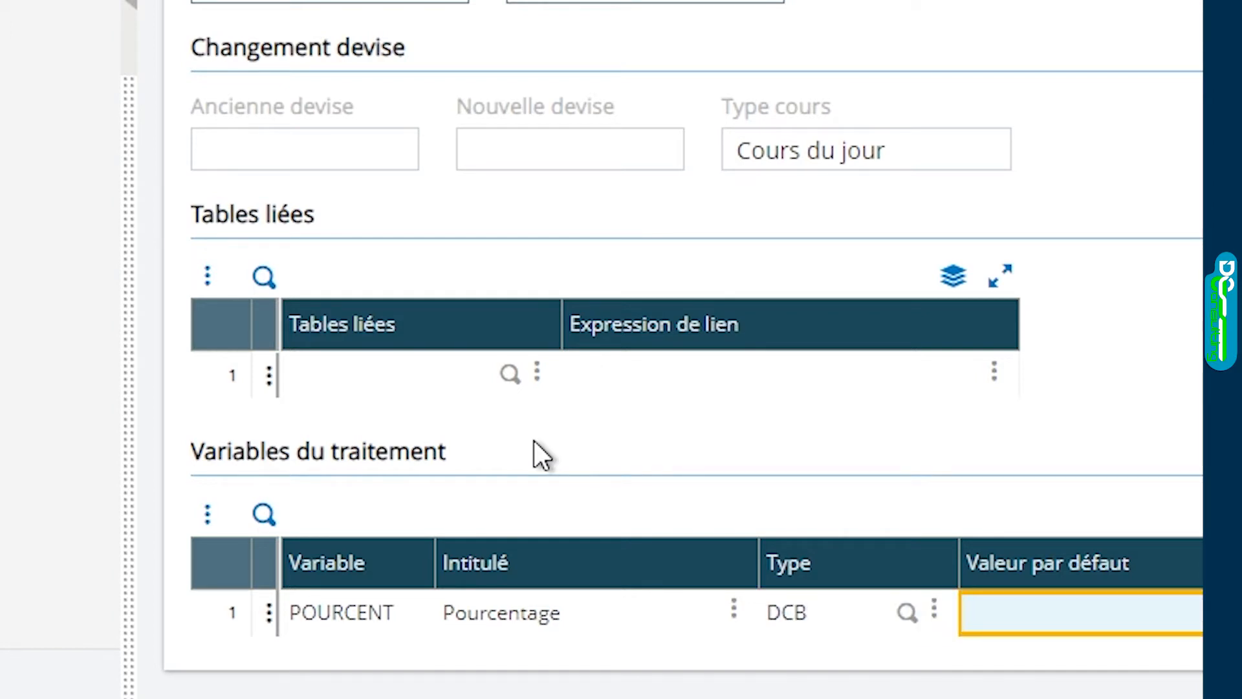
type("2")
key("Tab")
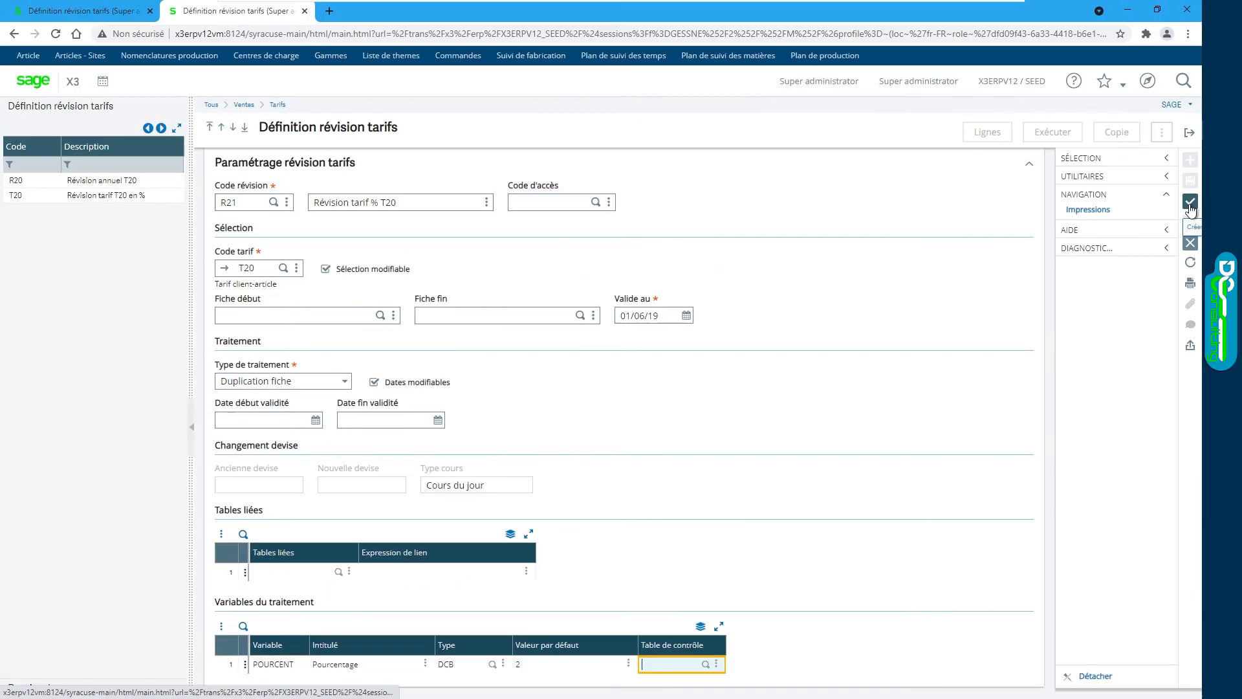
left_click(1191, 202)
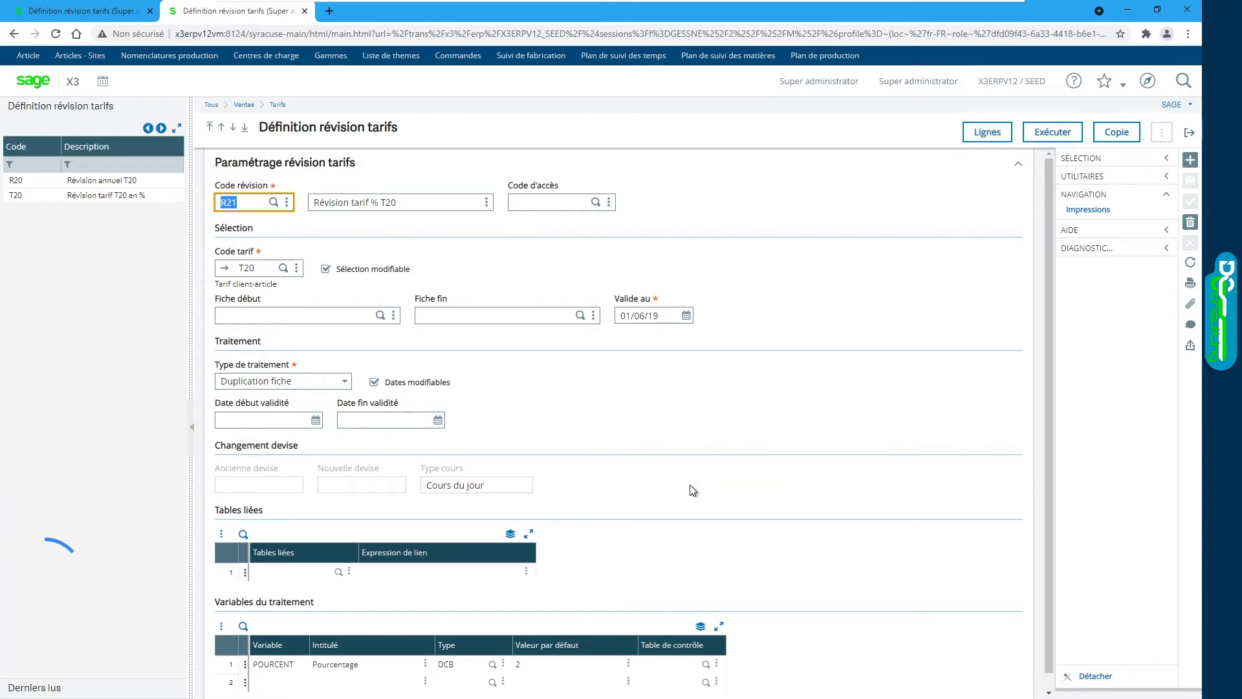
left_click(977, 133)
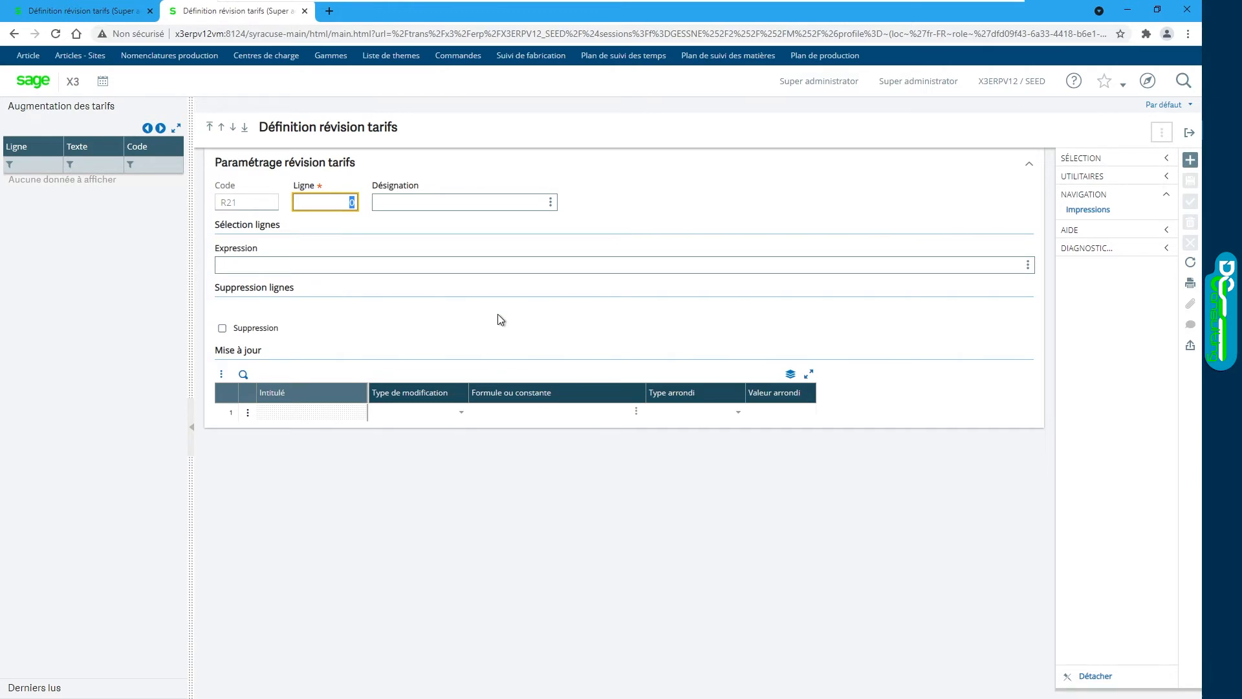
Step: Create revision line 1 with designation 'Augmentation pourcentage'
left_click(545, 204)
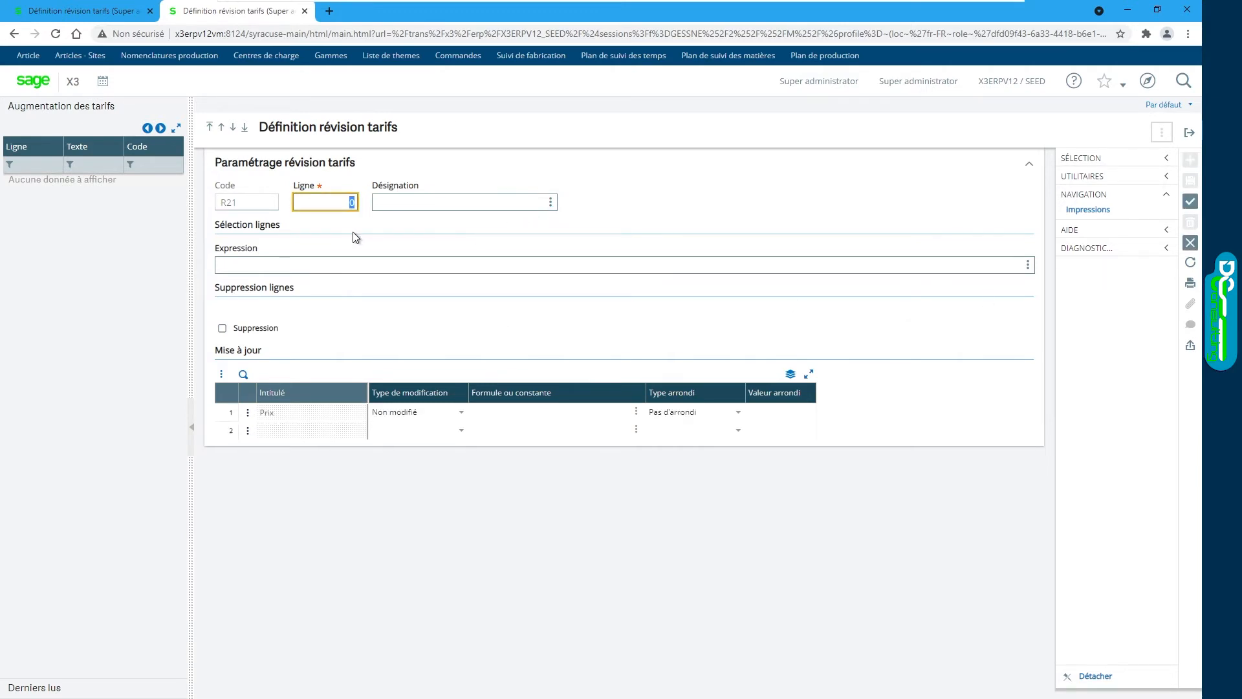
type("1")
key("Tab")
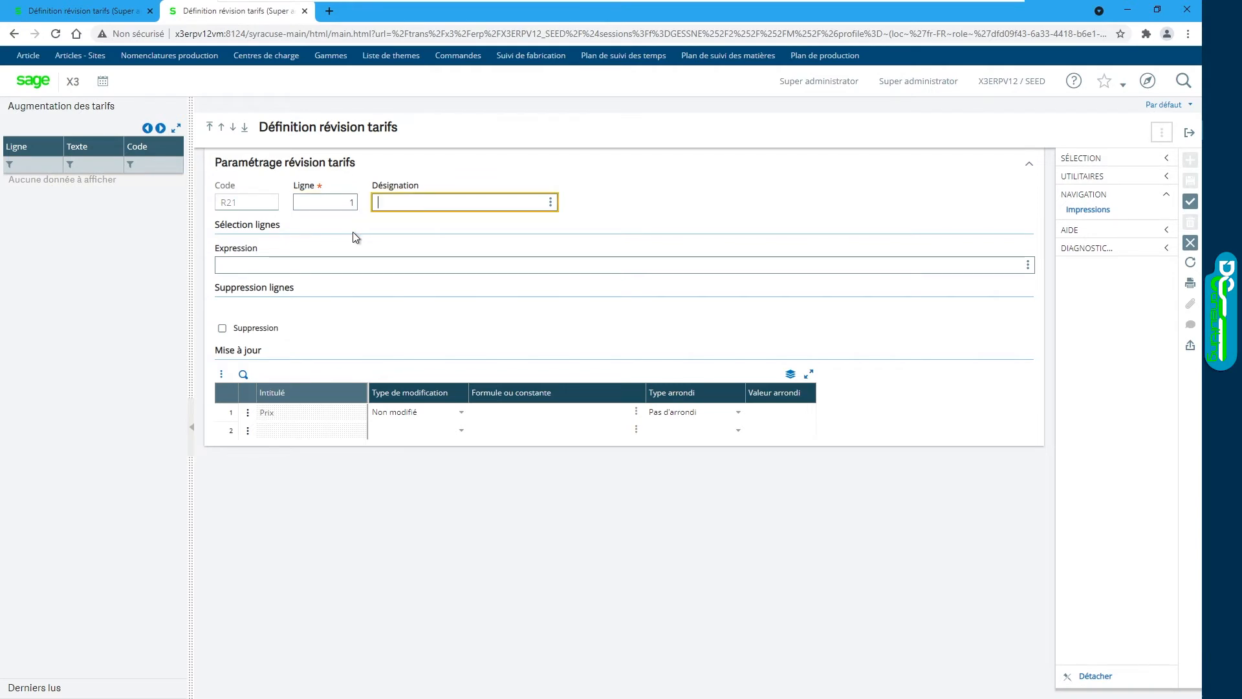
type("Augmentation pourcentage")
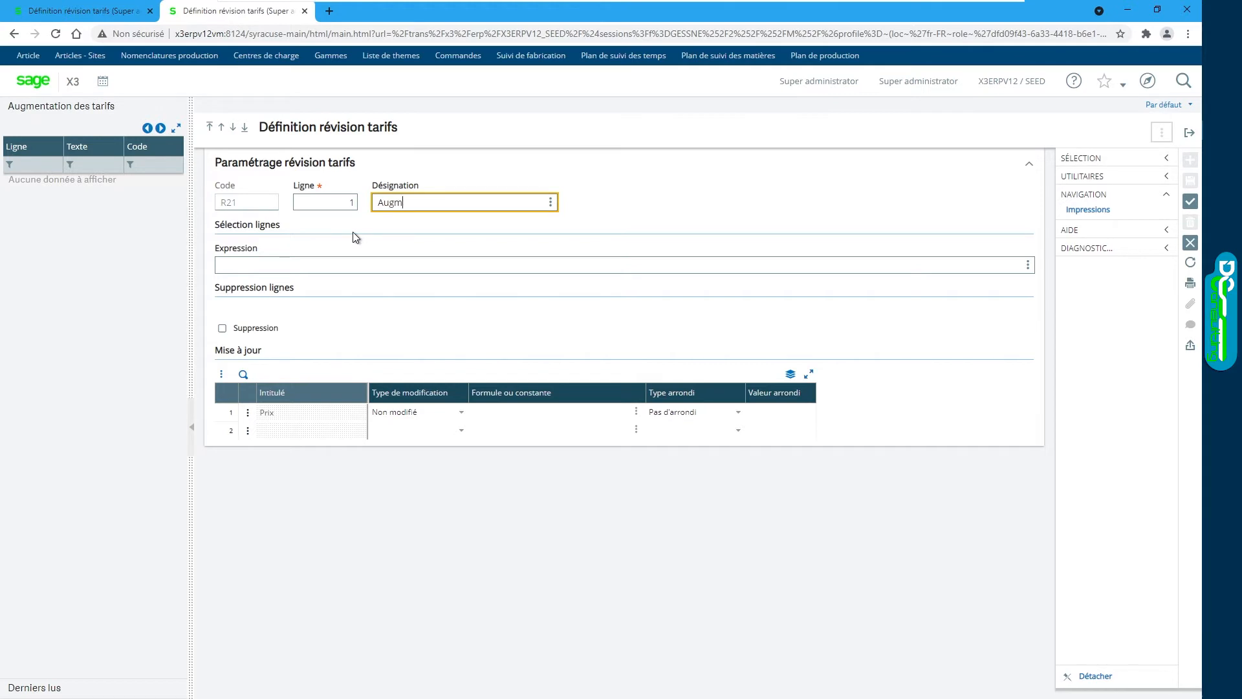
key("Tab")
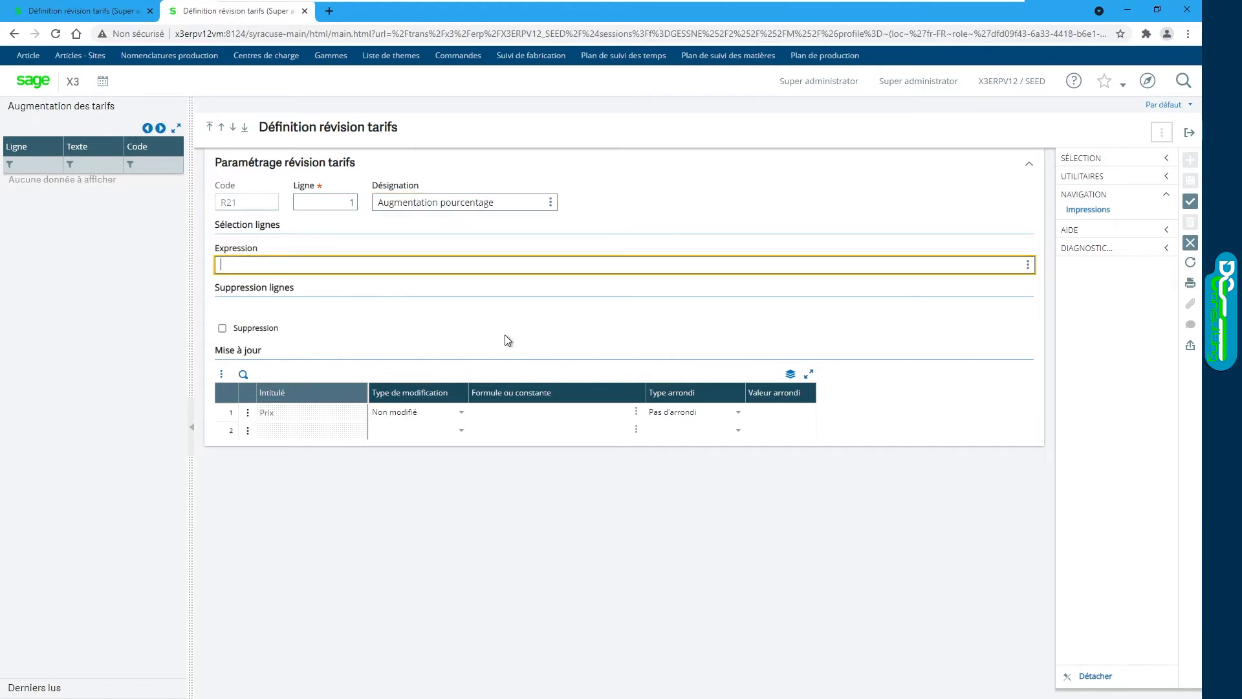
Step: Make Prix vary by POURCENT percent, rounded up to 0.01, and save the line
left_click(269, 414)
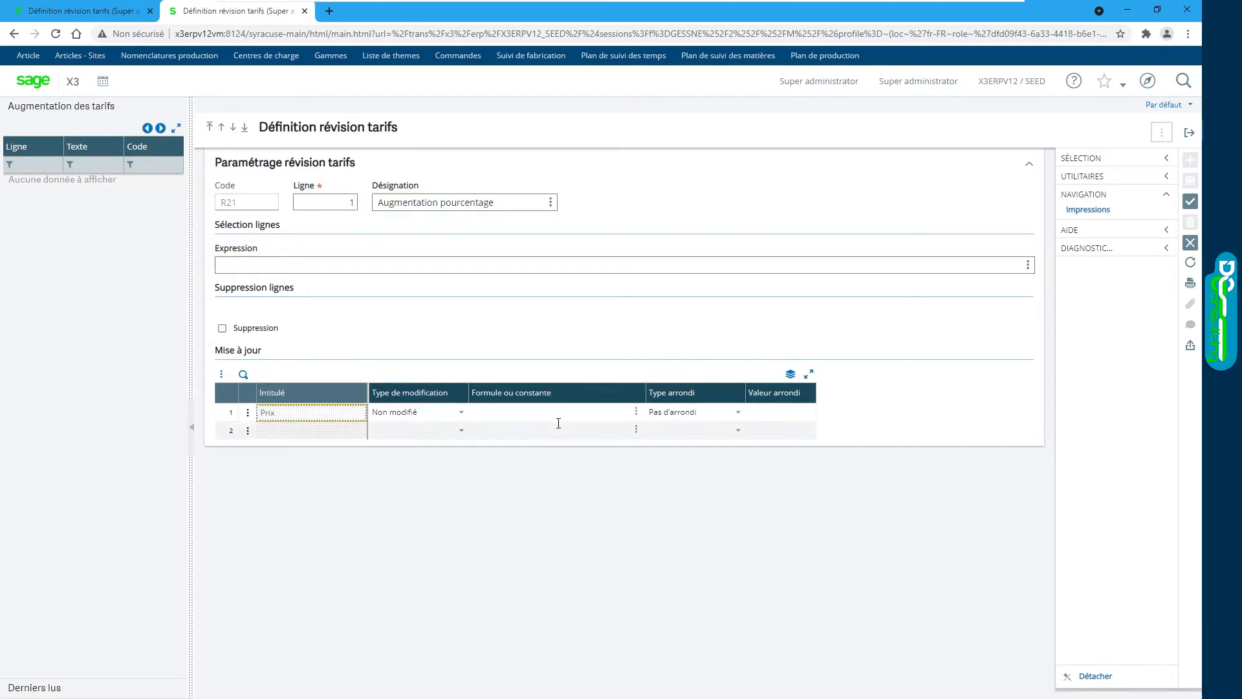
left_click(462, 415)
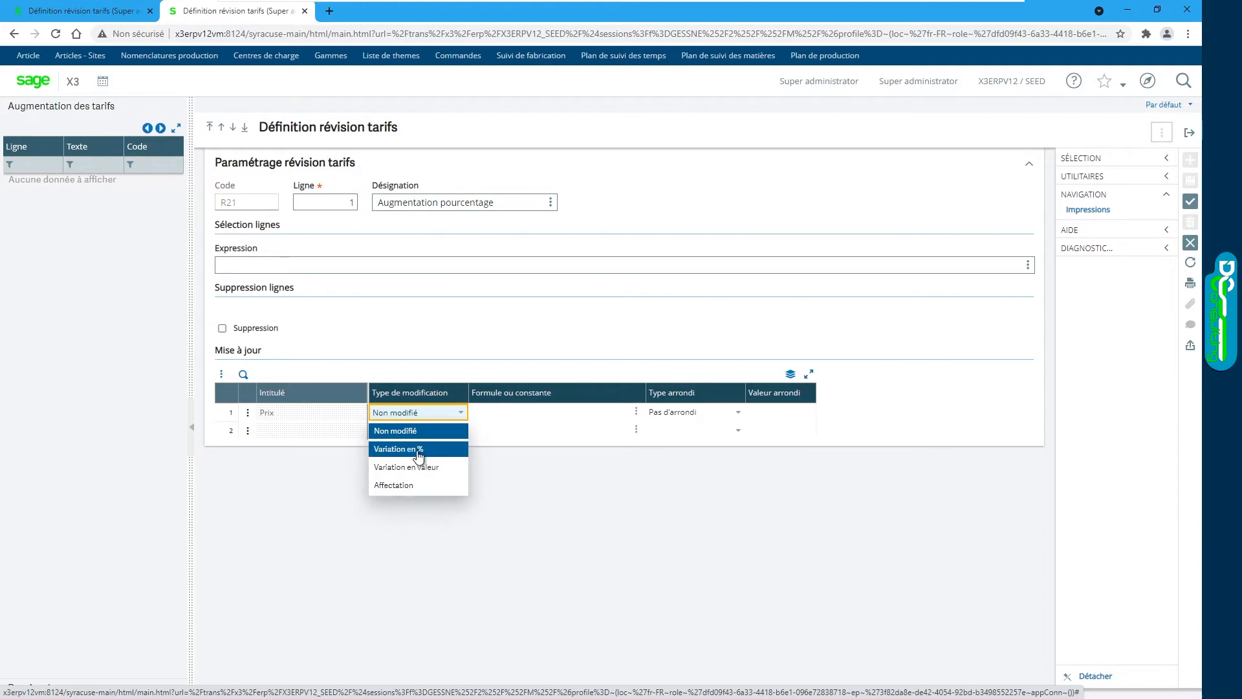
left_click(395, 448)
key("Tab")
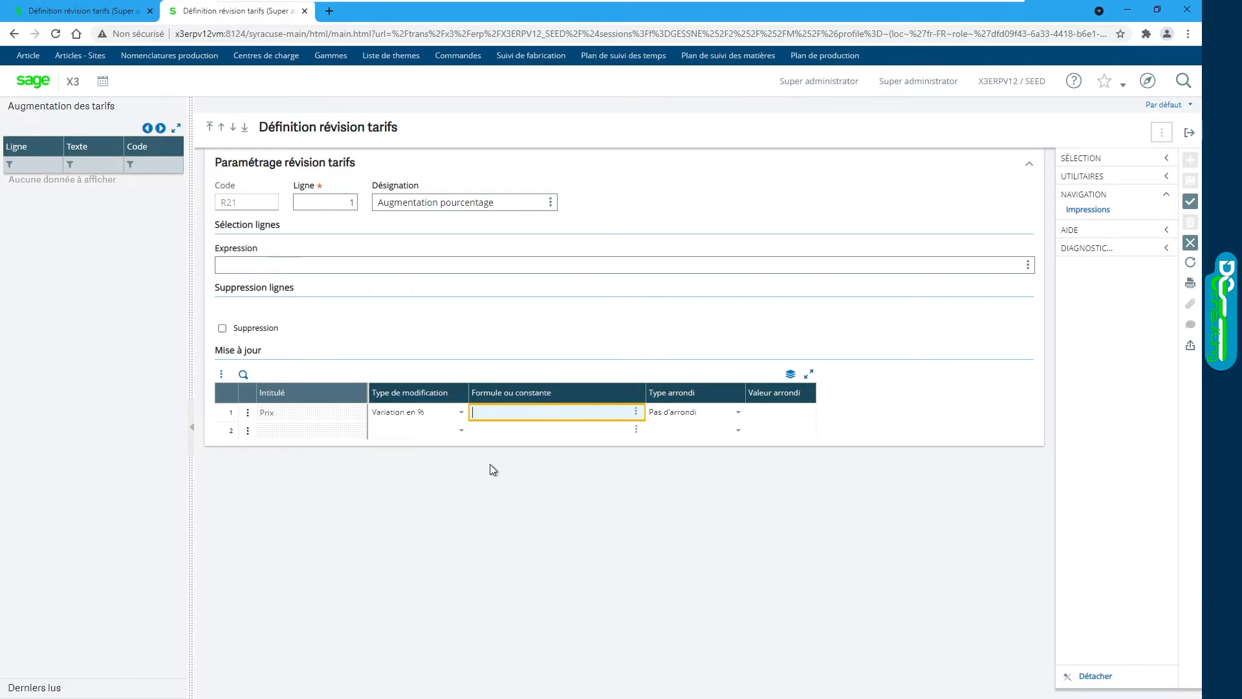
type("POU")
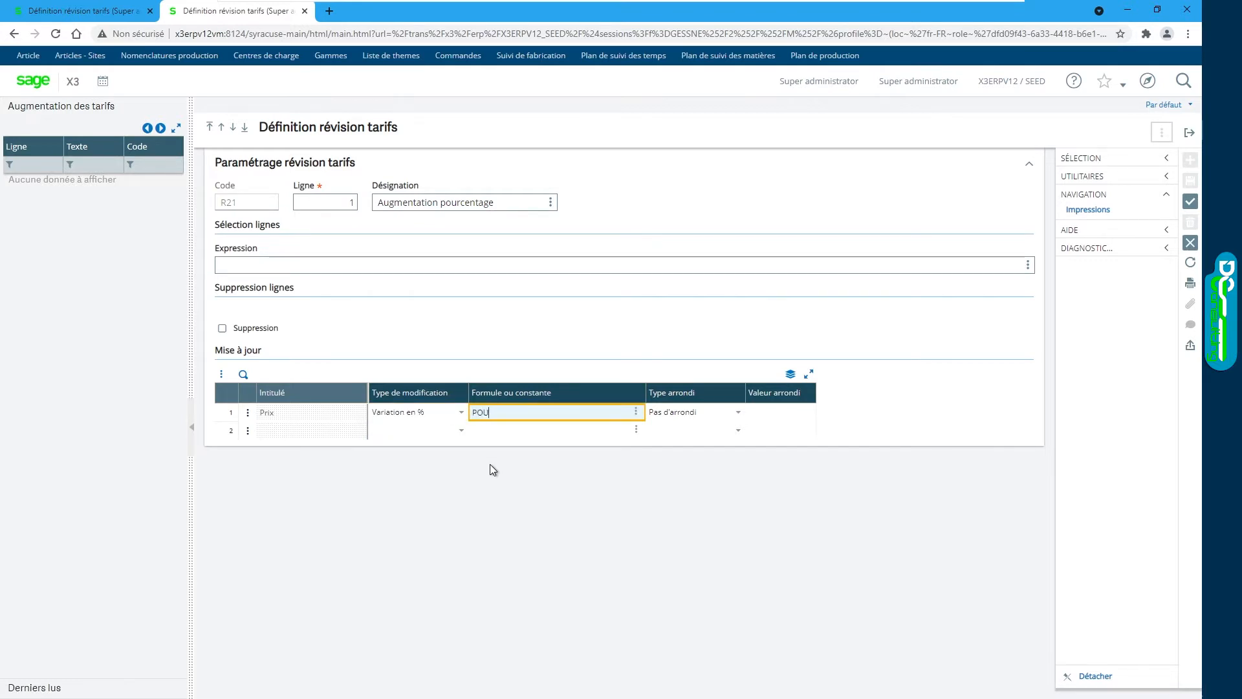
type("RCENT")
key("Tab")
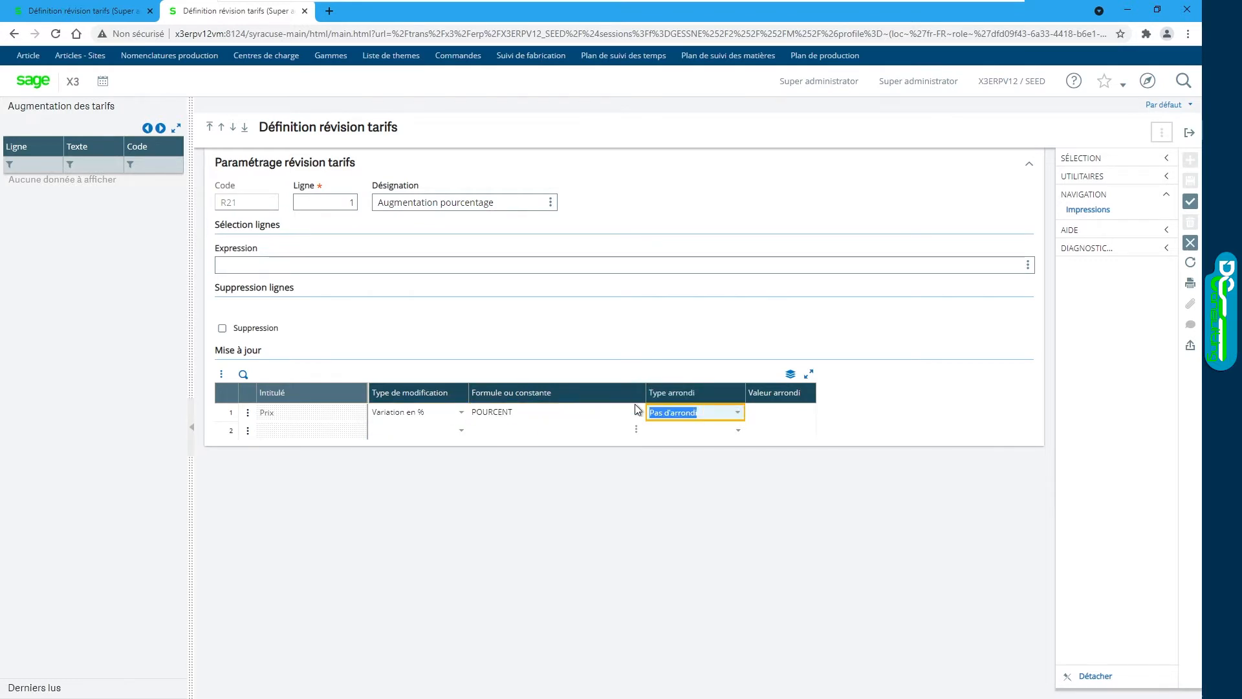
left_click(739, 418)
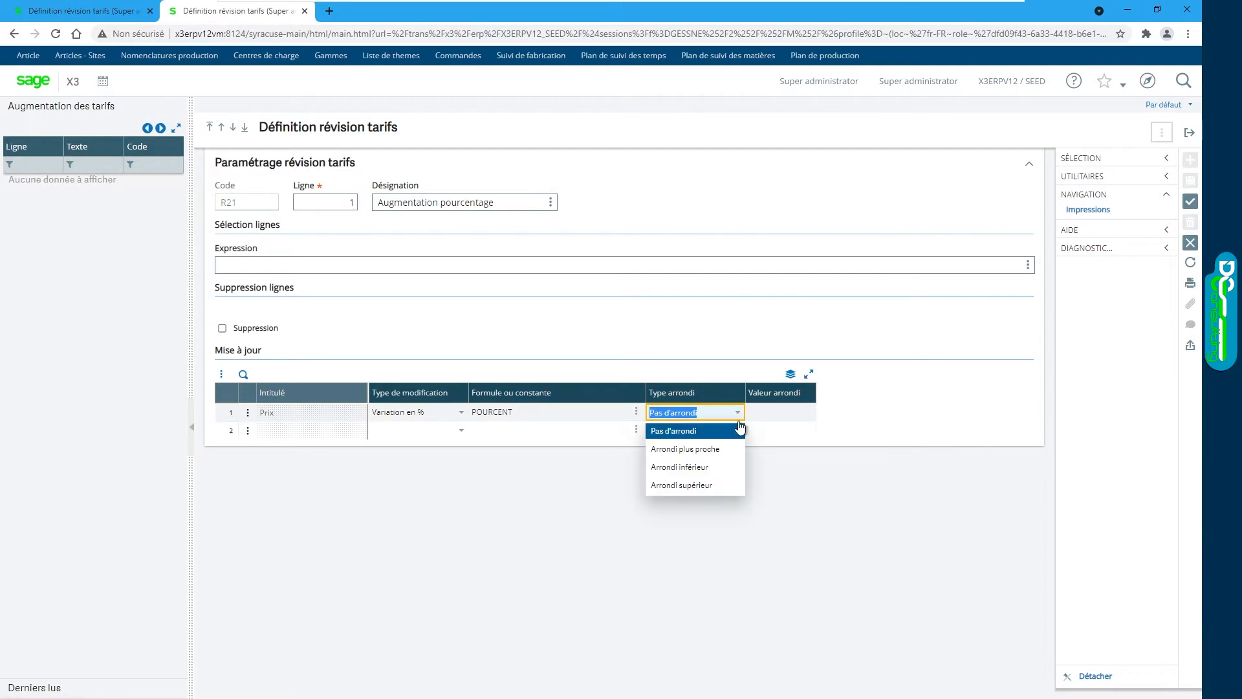
left_click(721, 491)
key("Tab")
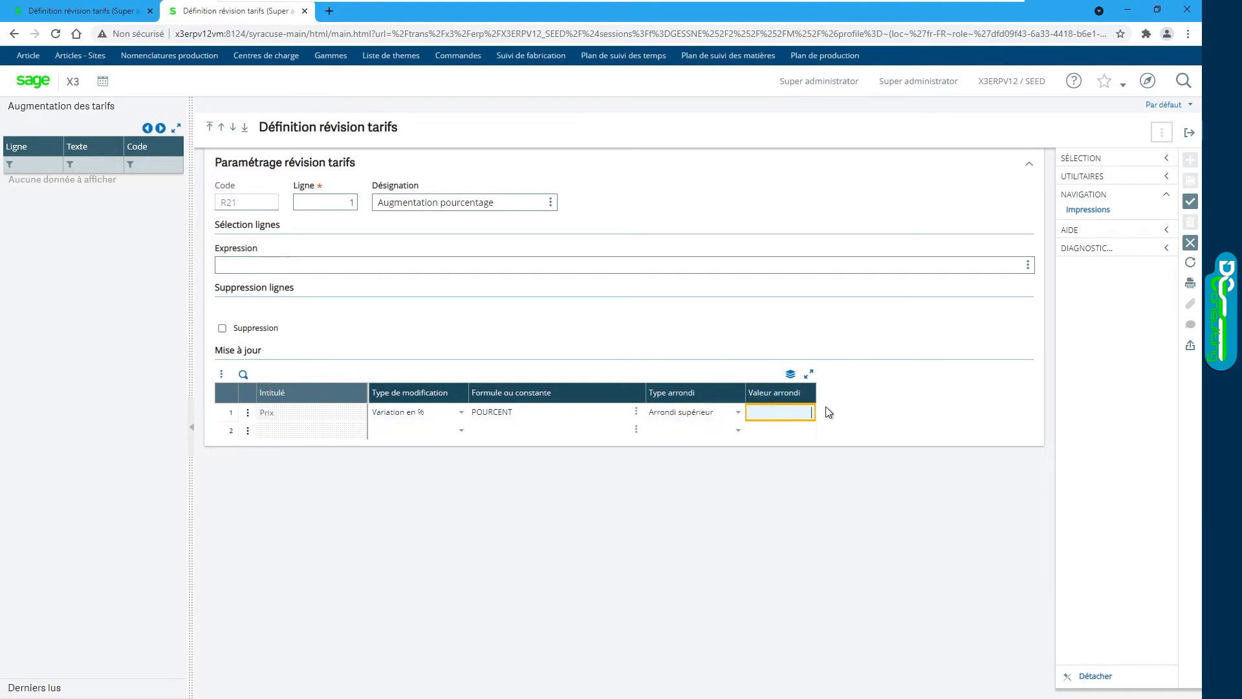
type("0.01")
left_click(1192, 202)
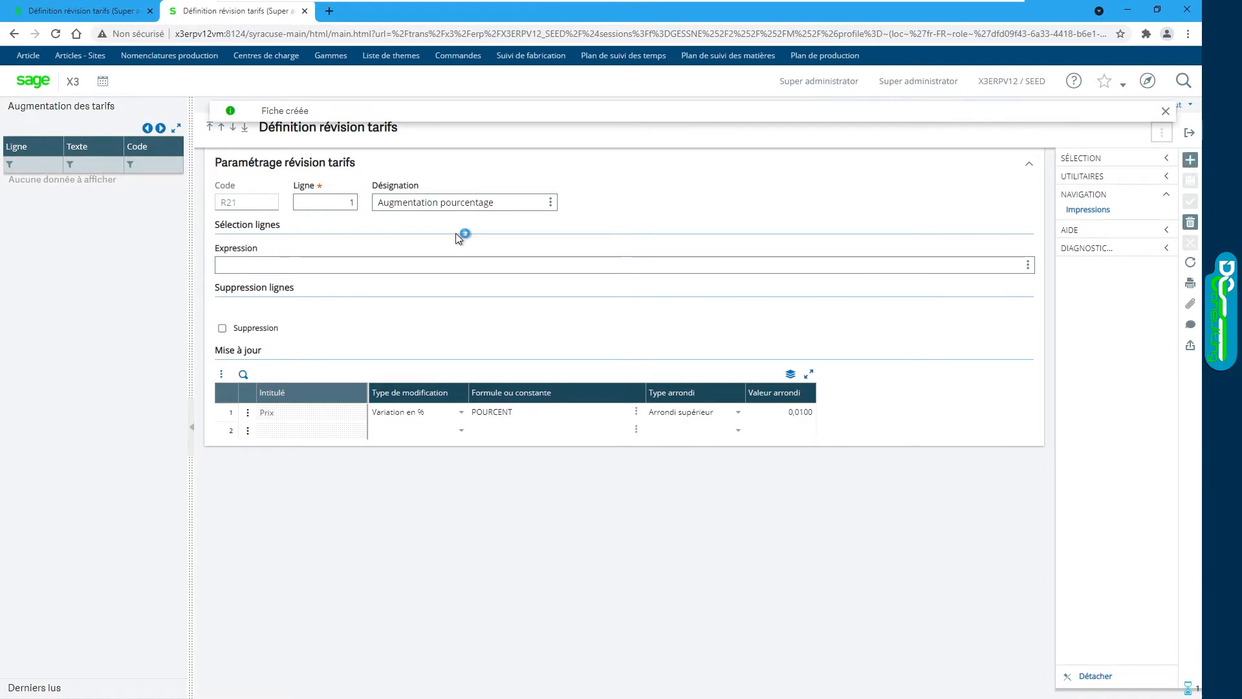
left_click(70, 183)
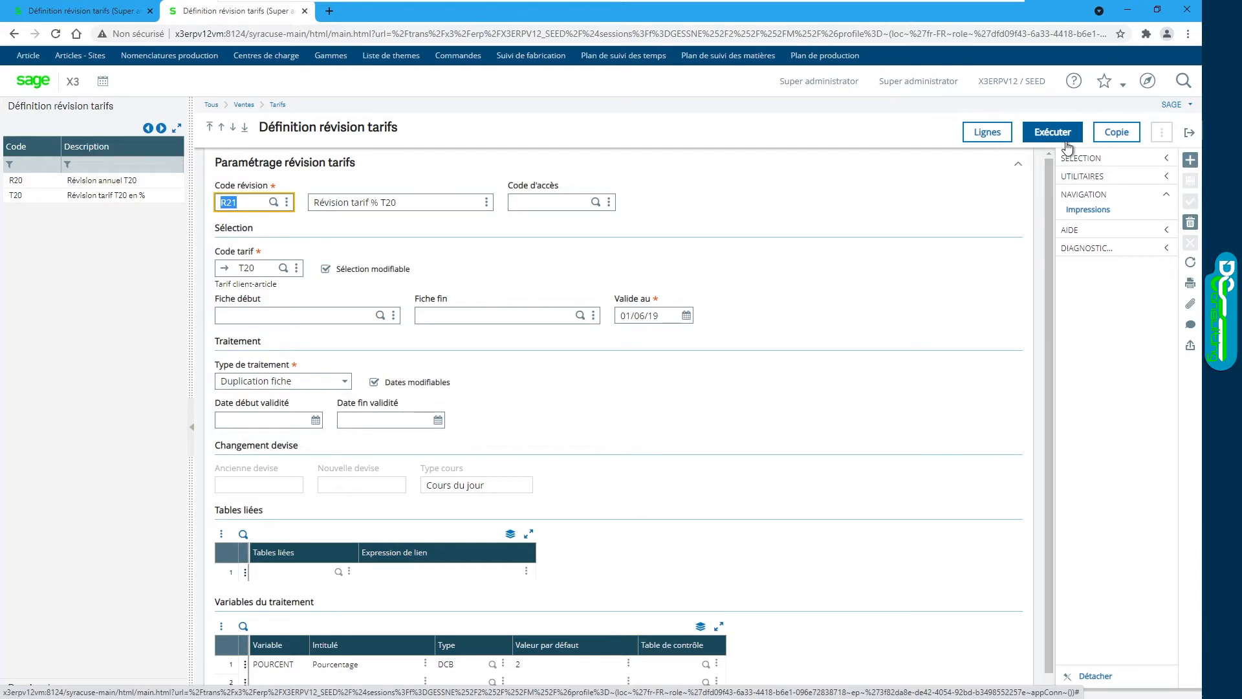
Step: Open execution of revision R21 with Simulation and Visualisation set to Non
left_click(1148, 80)
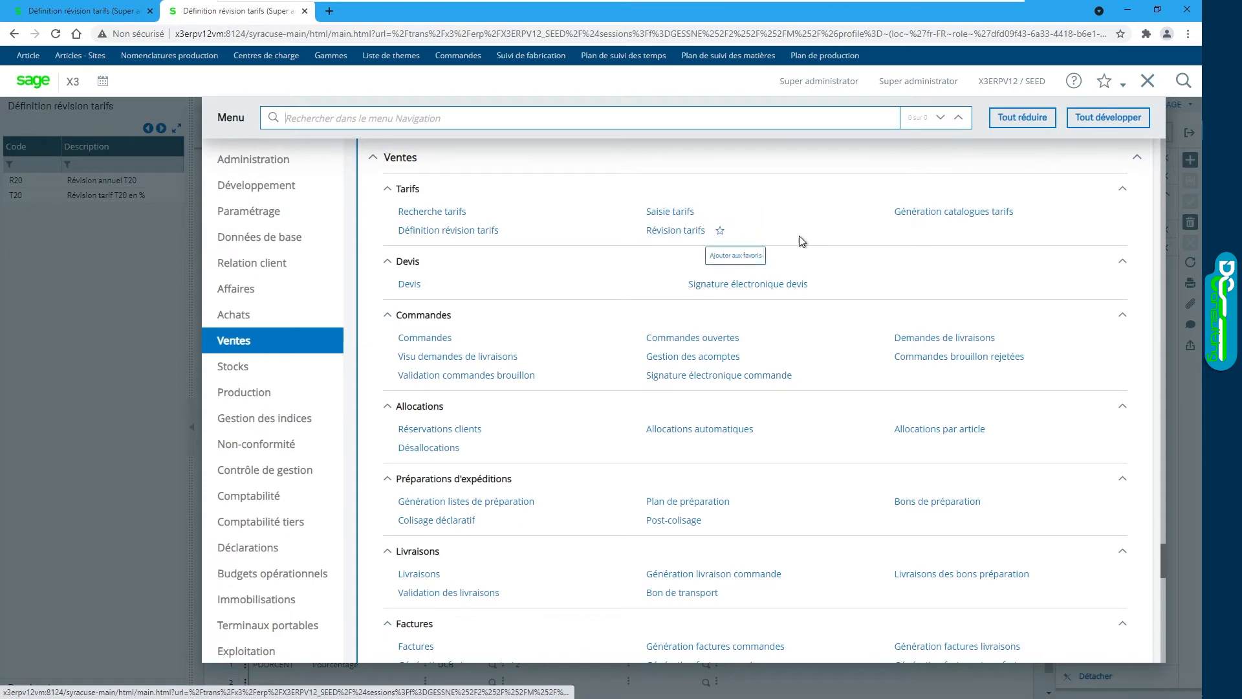
left_click(1148, 81)
left_click(1052, 132)
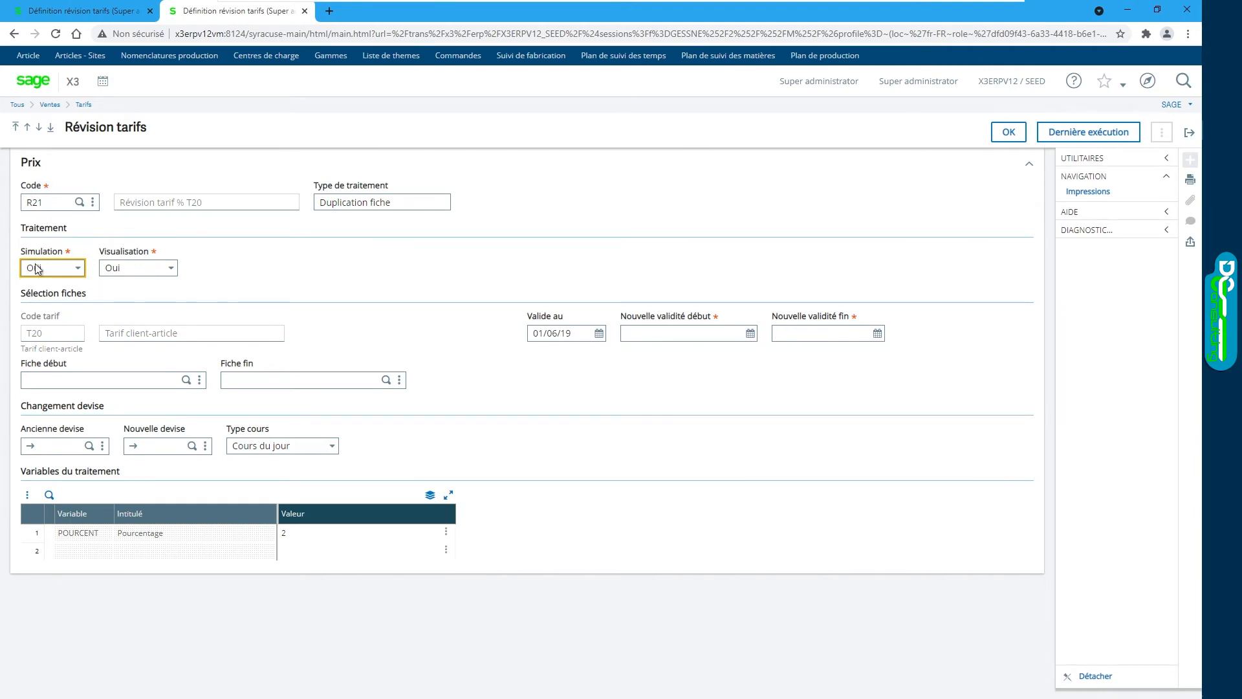
left_click(79, 270)
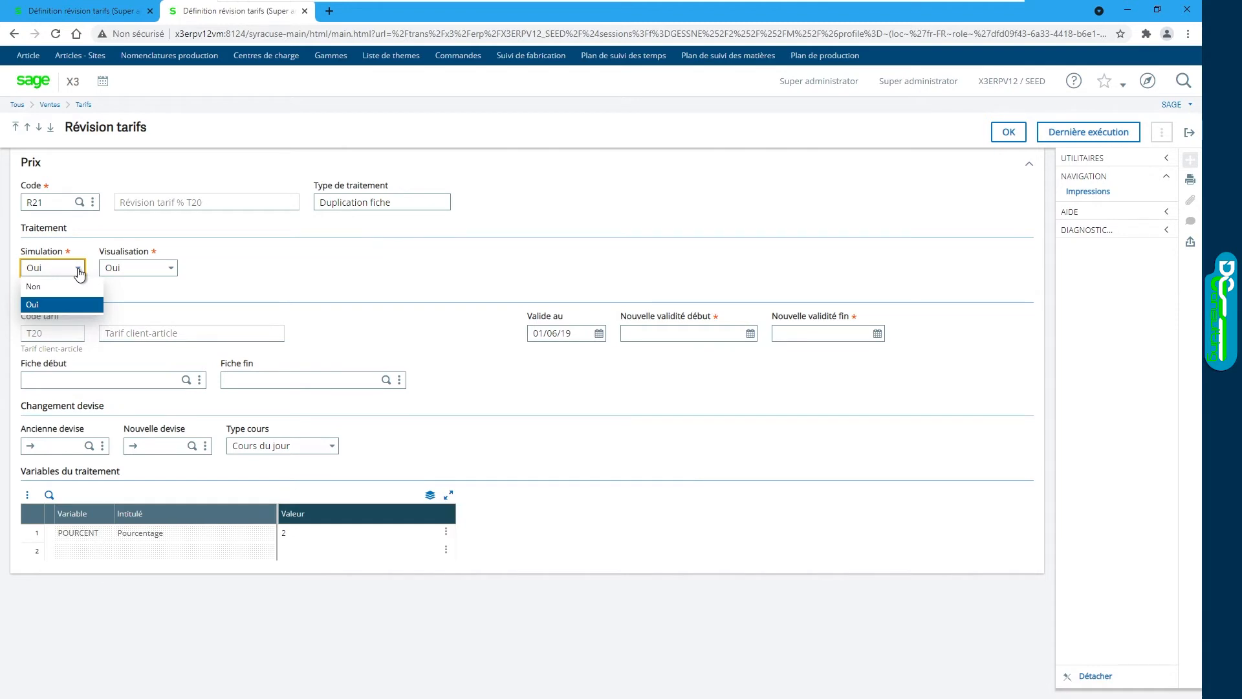
left_click(39, 286)
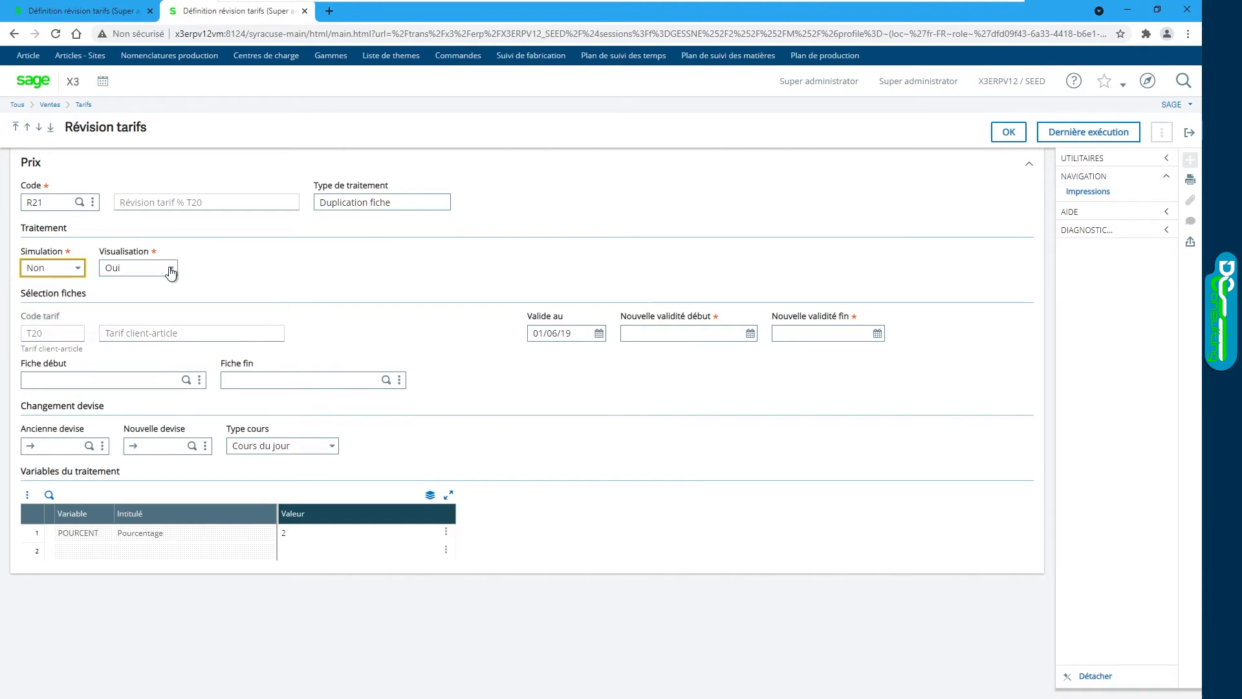
left_click(172, 272)
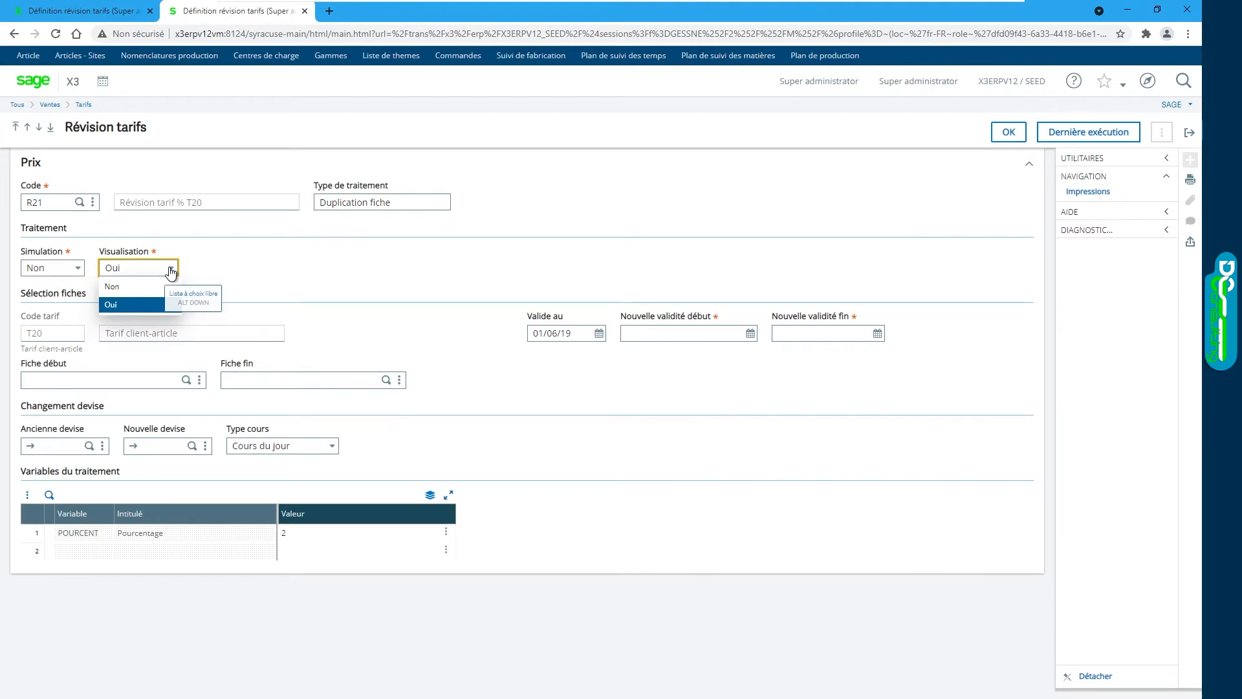
left_click(112, 286)
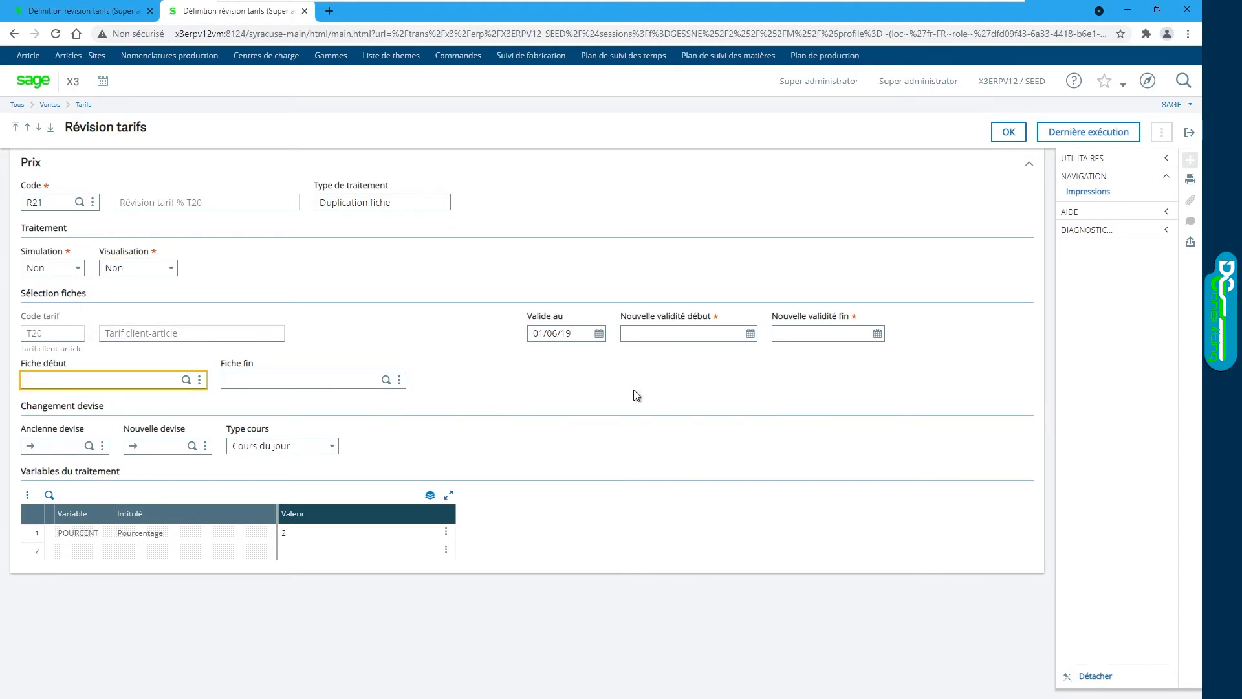
Step: Set the new validity period from 01/01/20 to 31/12/21
left_click(573, 333)
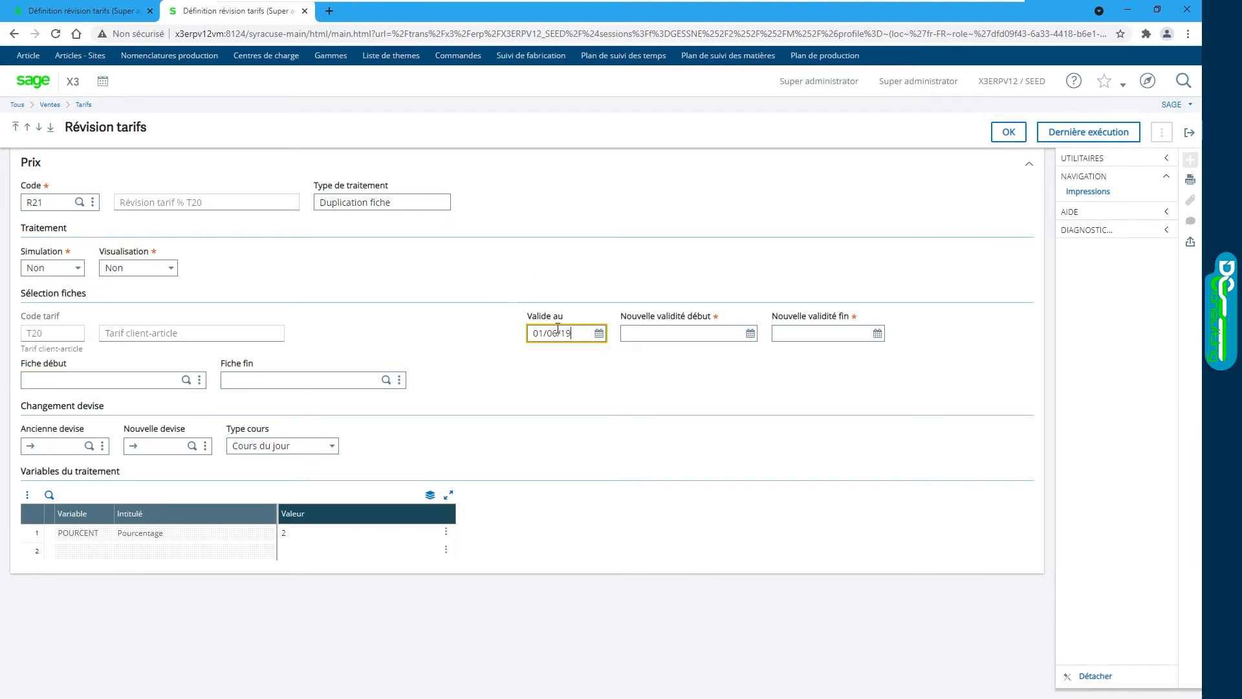
left_click_drag(572, 337, 476, 338)
key("Tab")
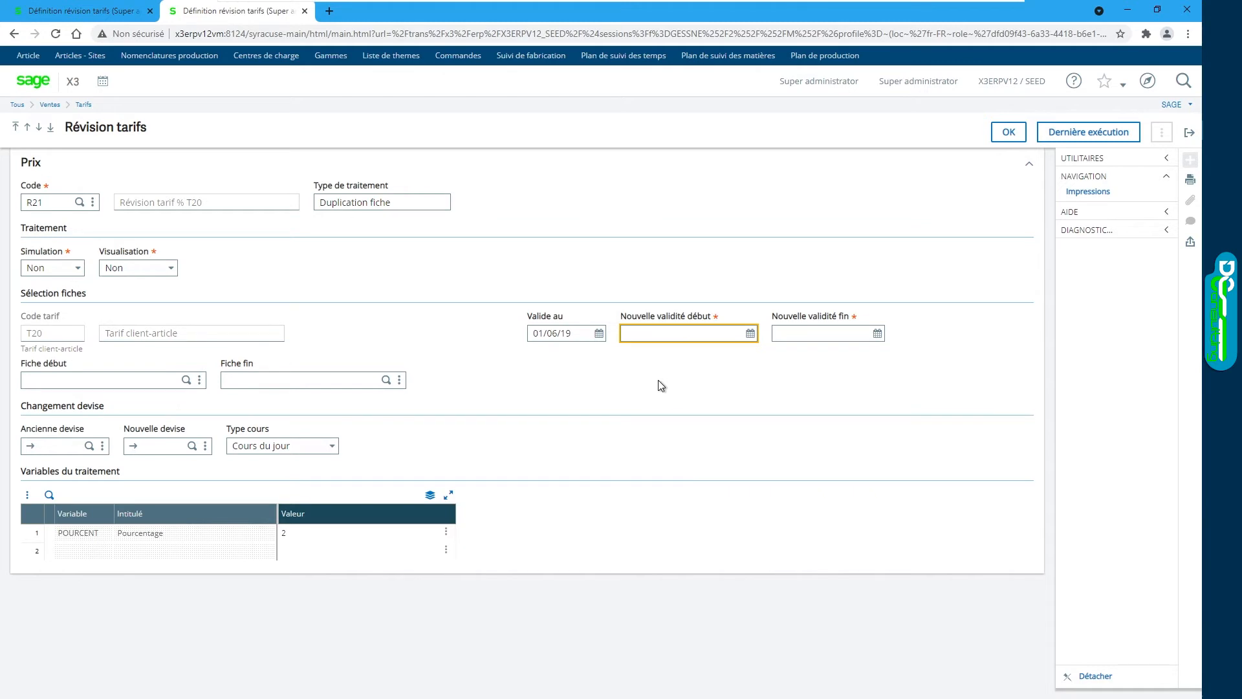
type("01/")
type("01/20")
key("Tab")
type("3")
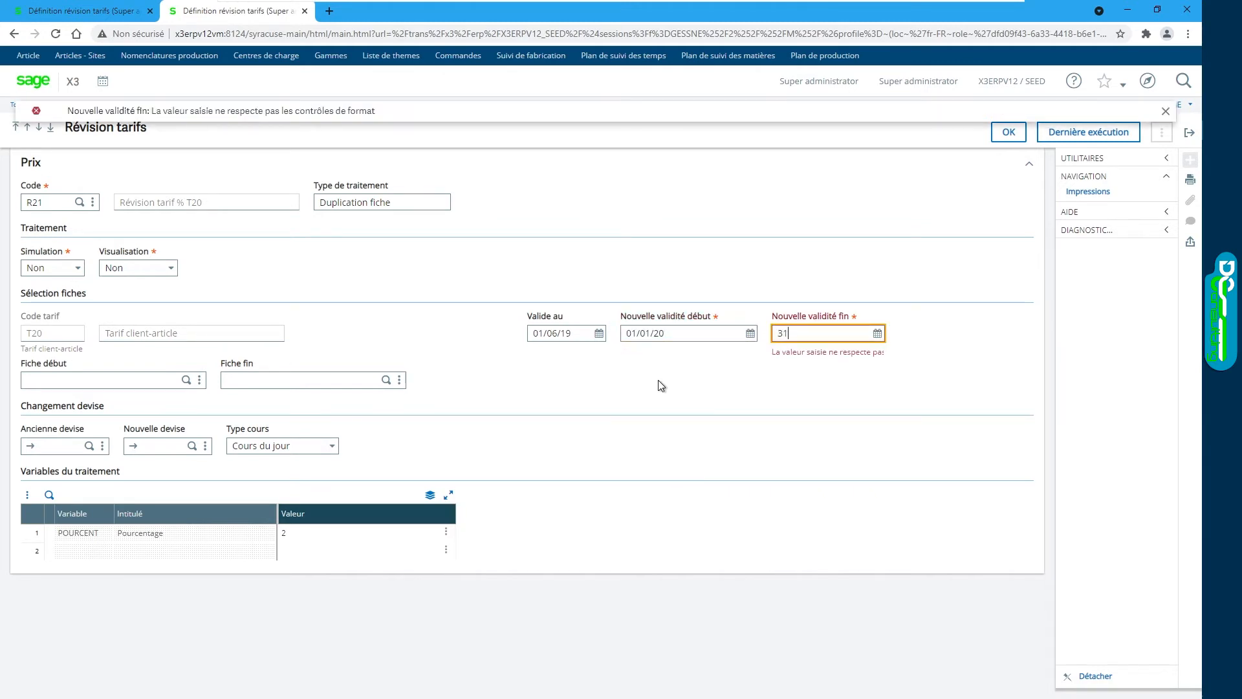
type("1/12/21")
key("Tab")
left_click(28, 379)
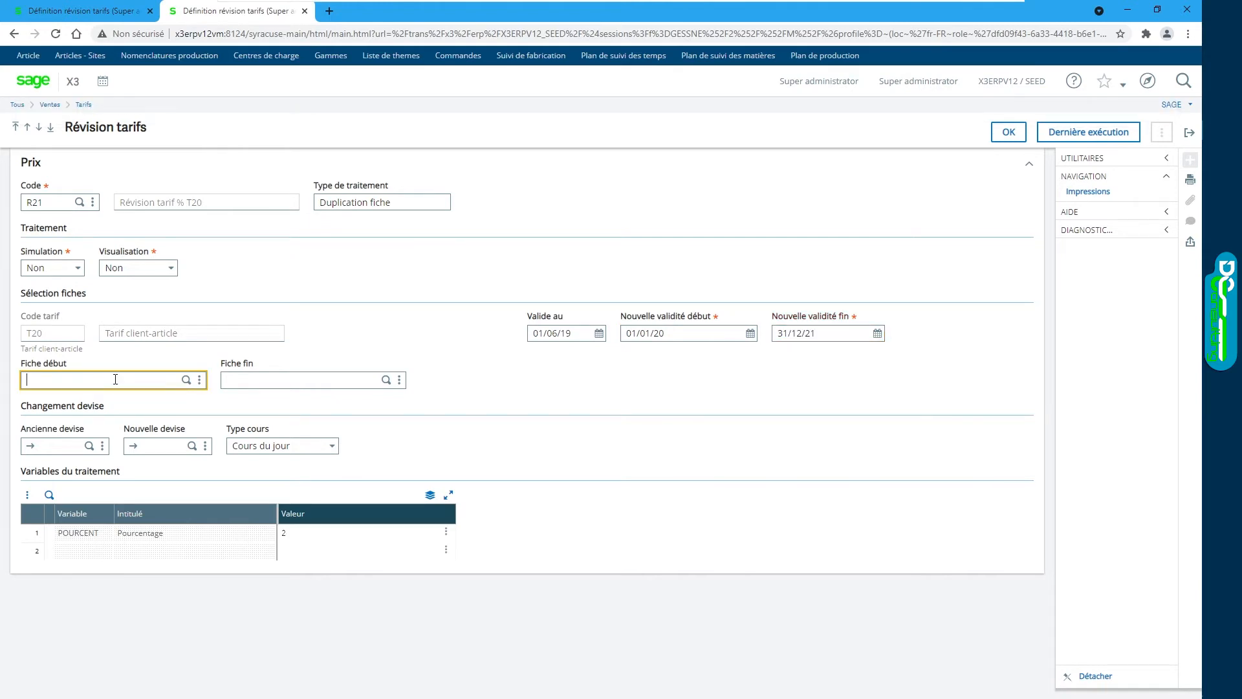
left_click(186, 381)
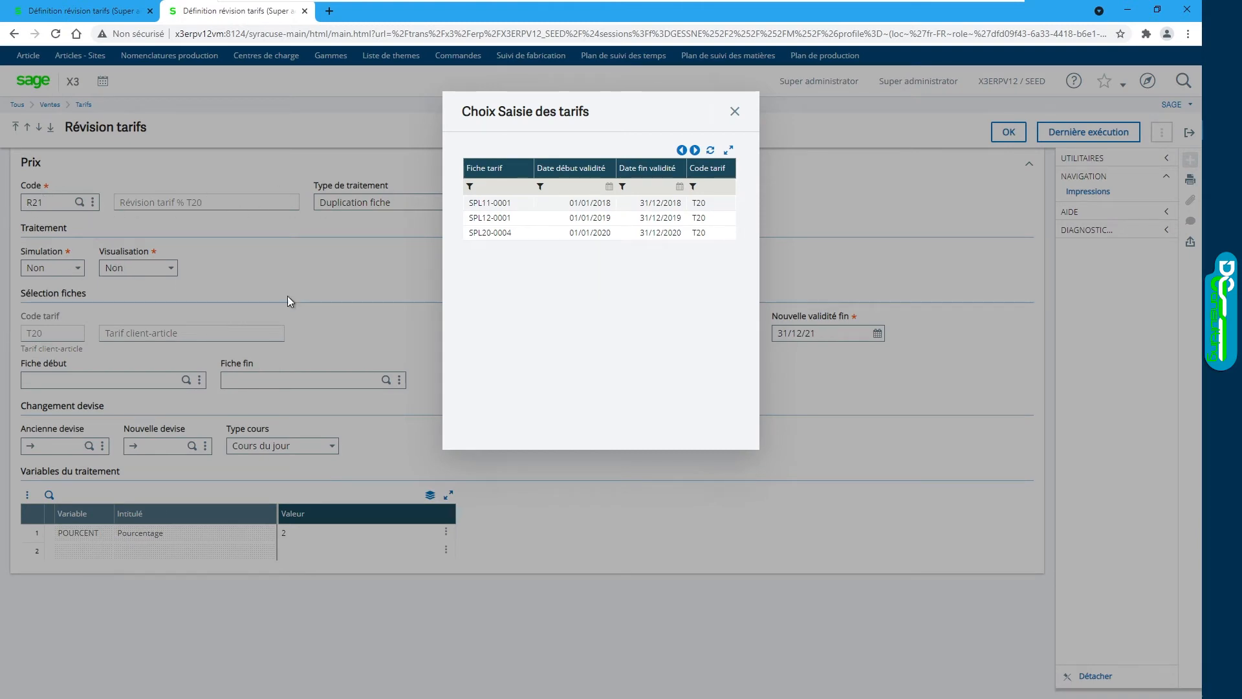
left_click(734, 111)
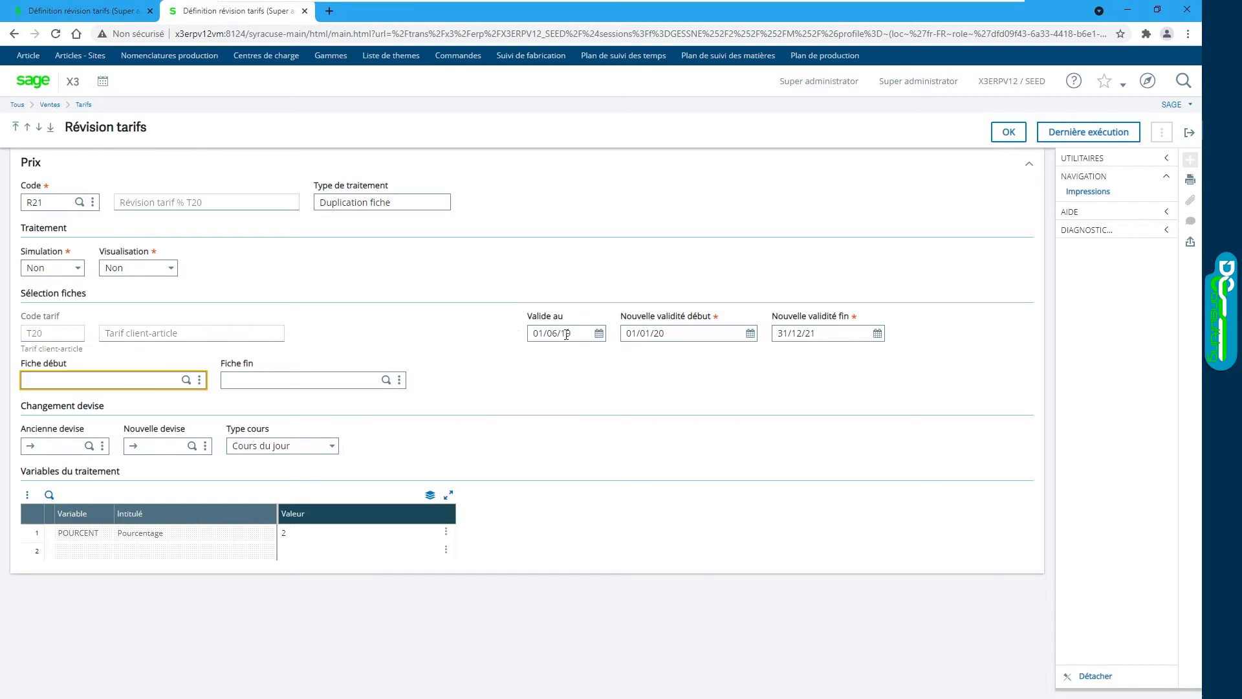
key("Tab")
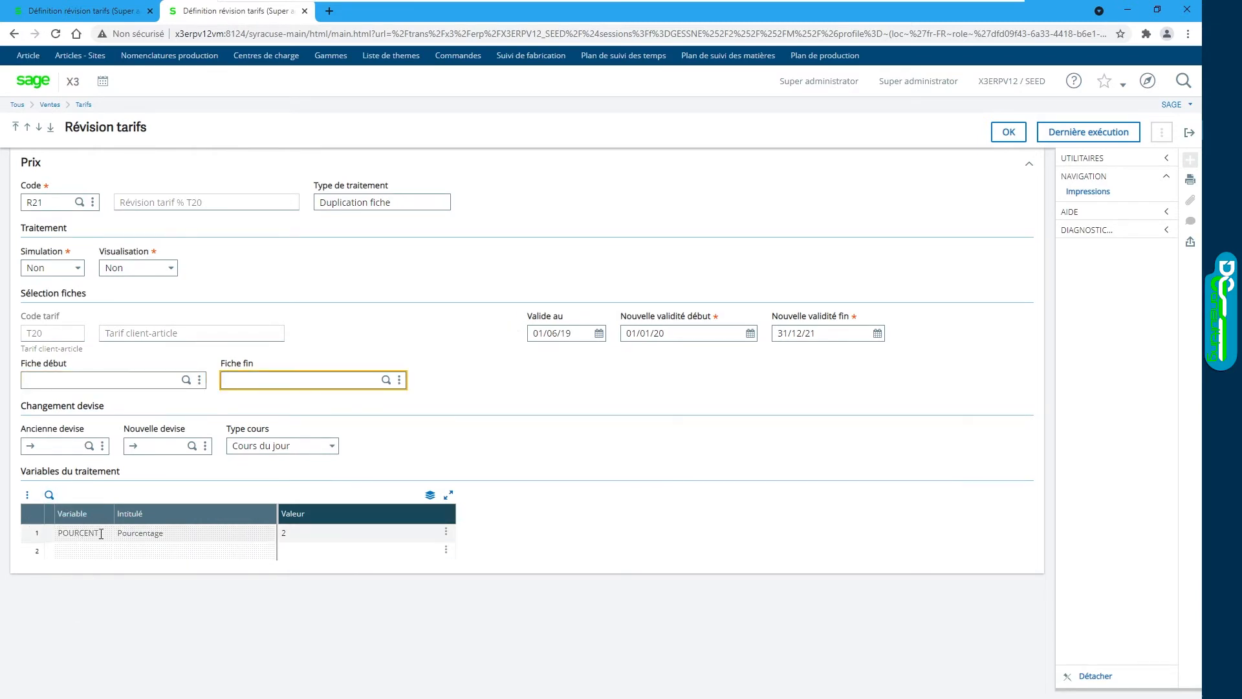
Step: Set POURCENT to 4 and run the revision
left_click(286, 535)
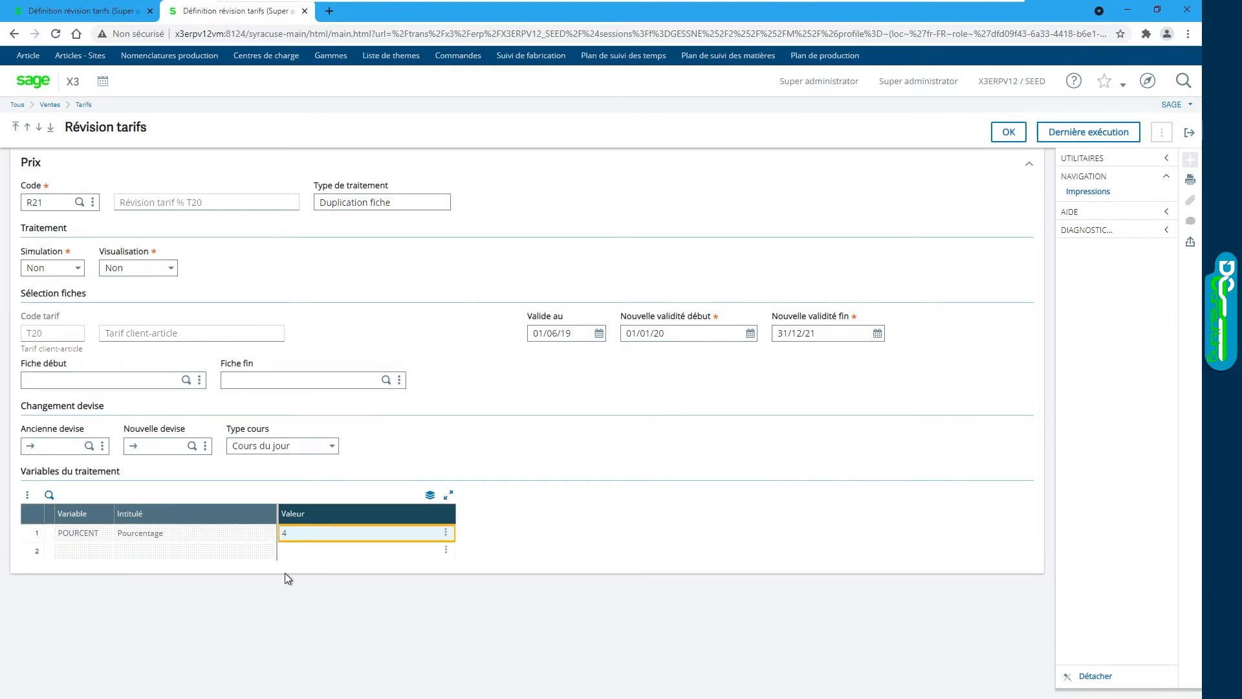
type("4")
left_click(1008, 131)
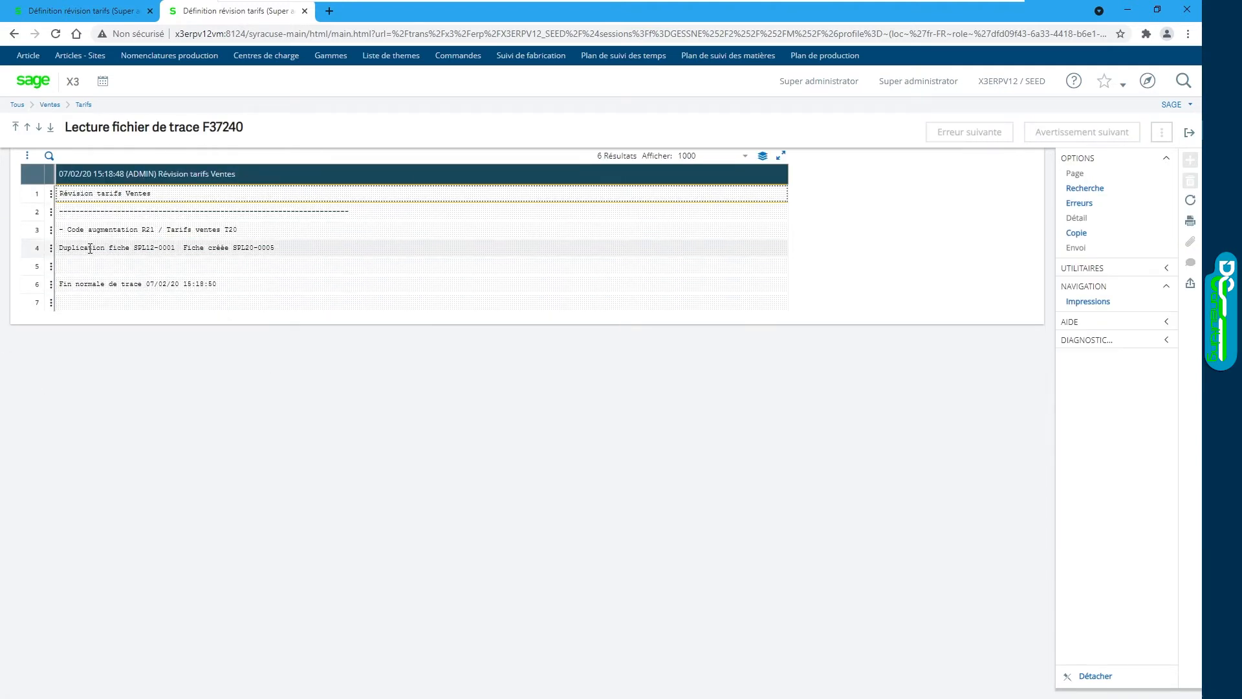
Step: Check the trace showing SPL12-0001 duplicated into the new tariff record
left_click(135, 250)
double_click(135, 249)
left_click(66, 245)
left_click_drag(135, 248, 180, 250)
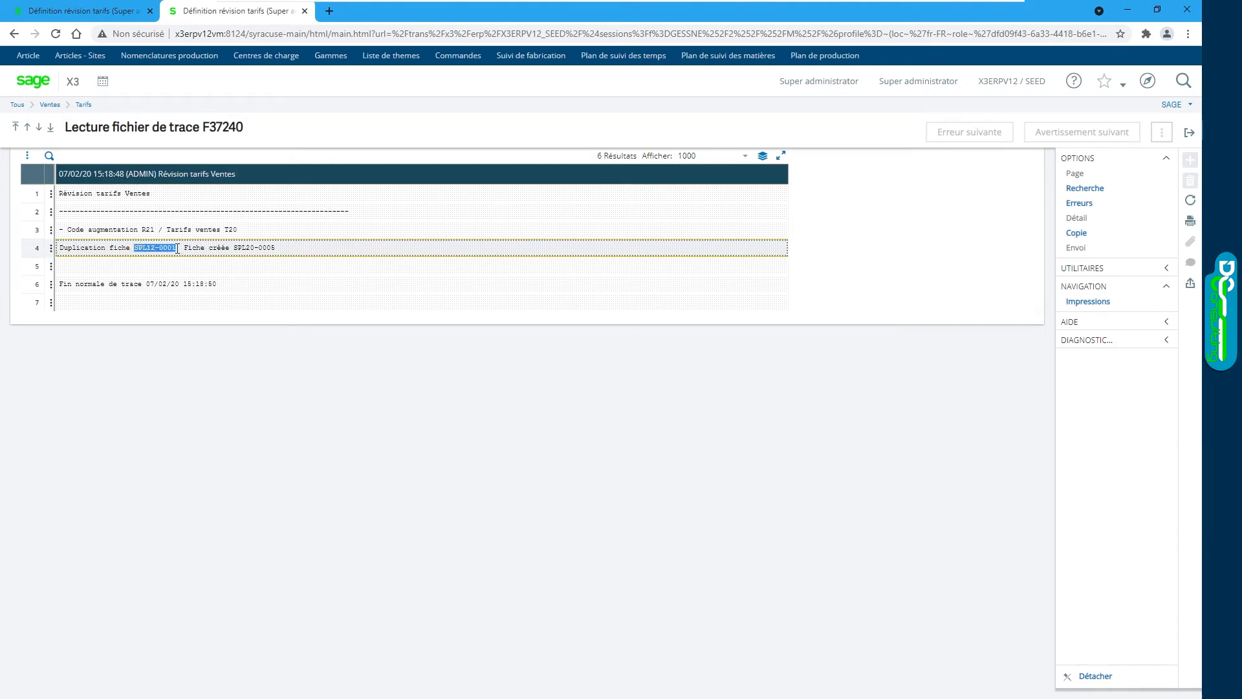
left_click_drag(235, 249, 281, 247)
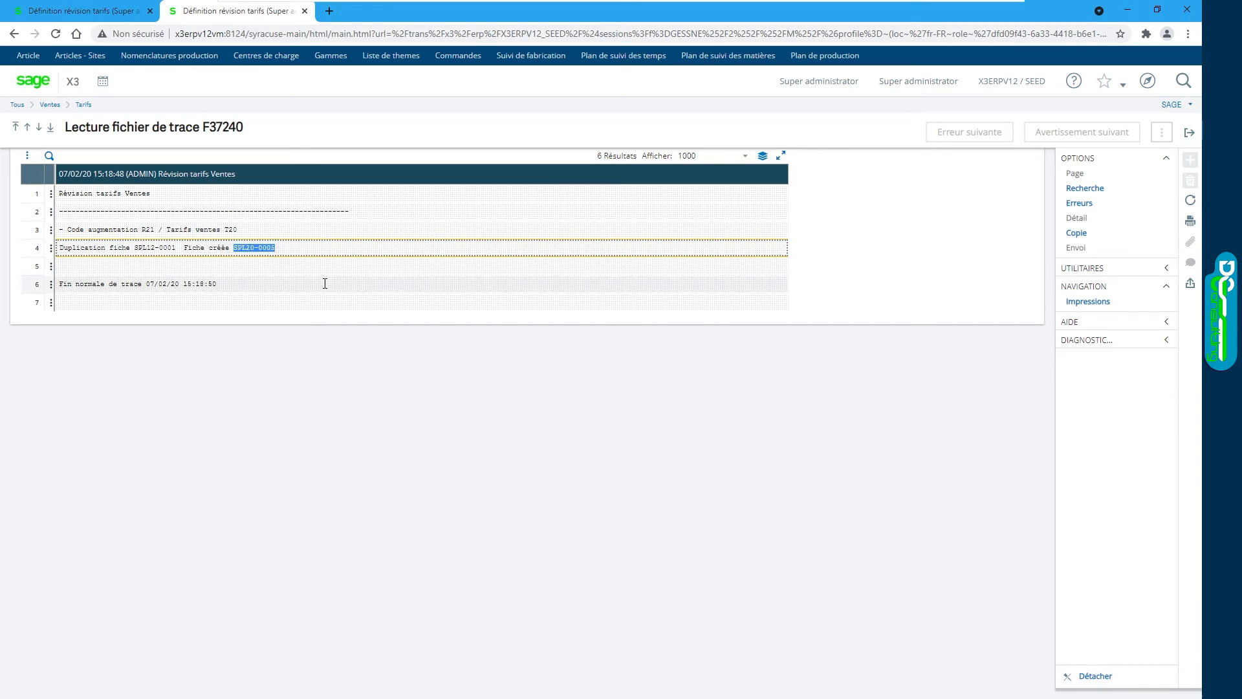
Step: Close the trace and the revision definition, then go to Saisie tarifs
left_click(1189, 132)
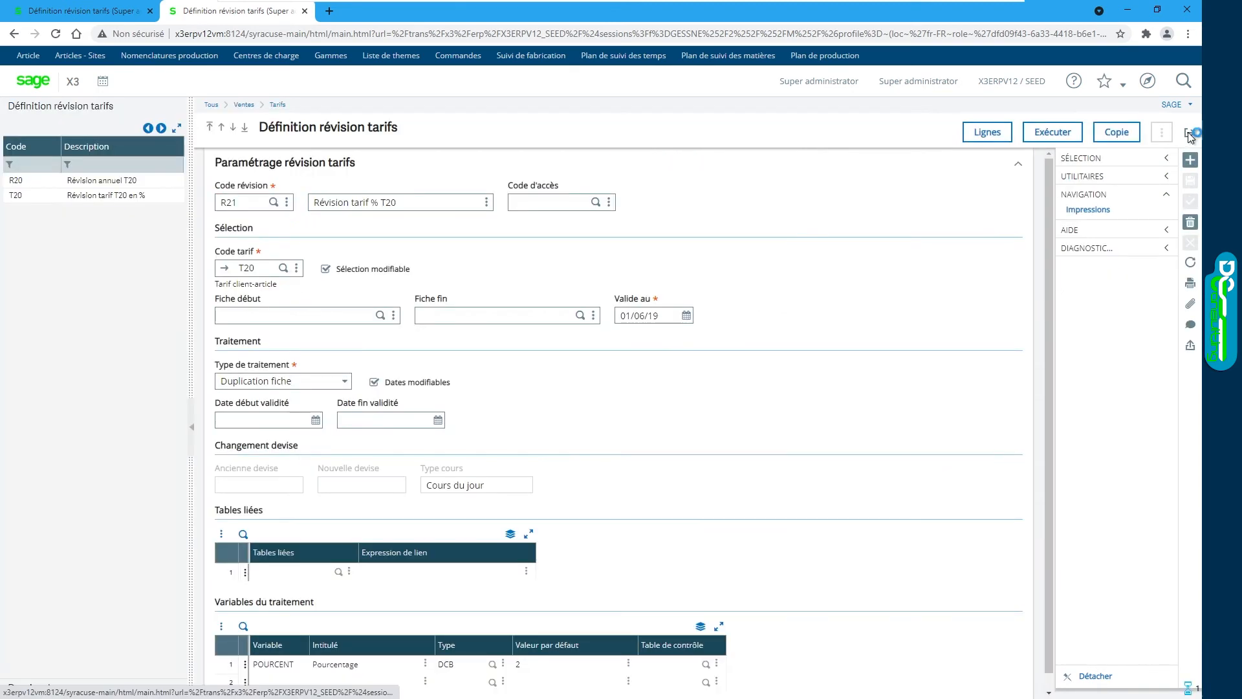
left_click(1188, 132)
left_click(1148, 81)
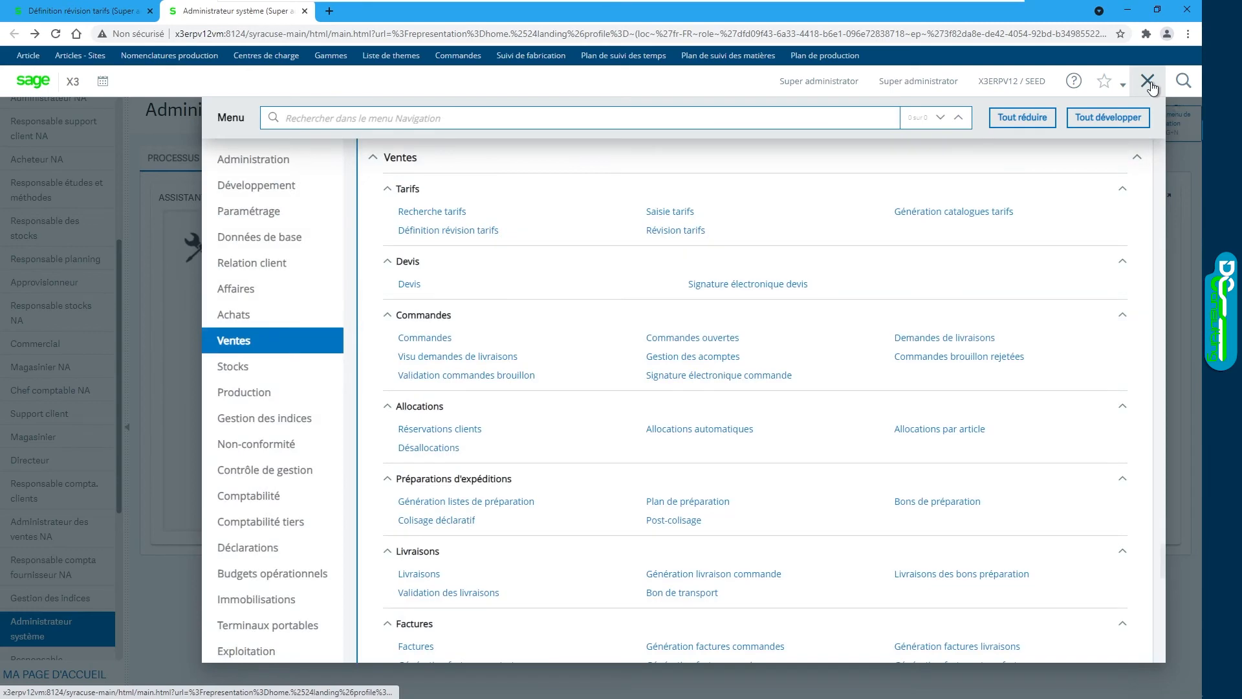
left_click(673, 211)
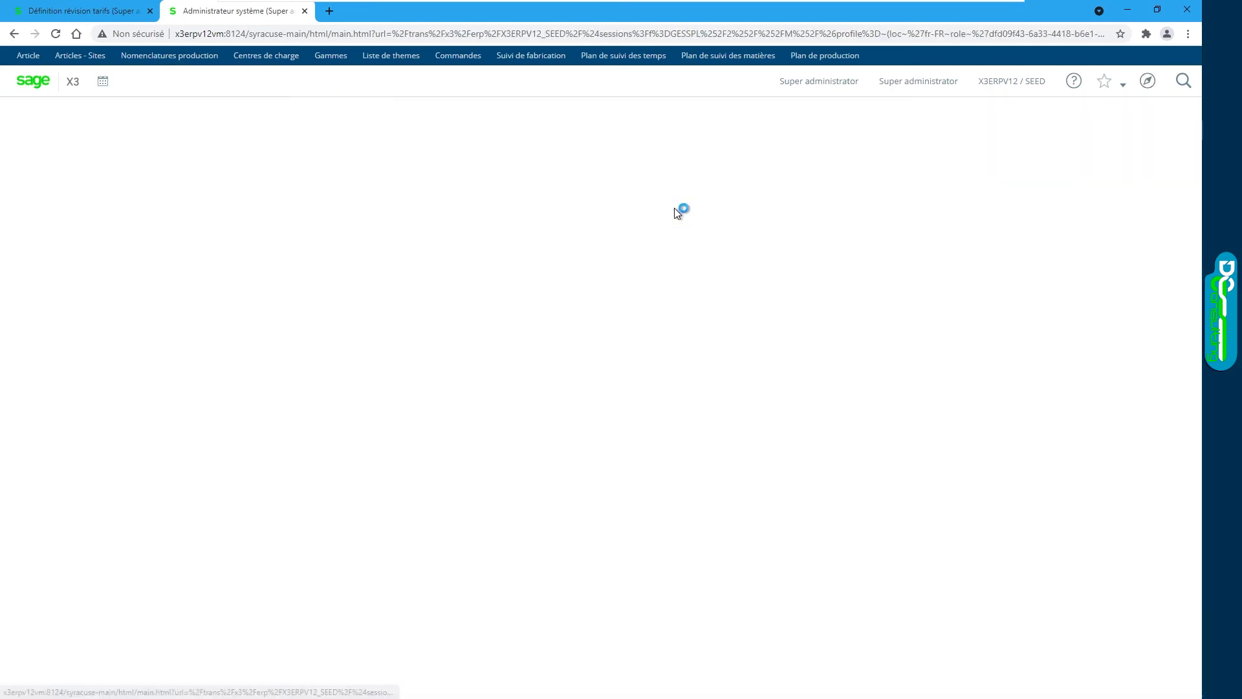
Step: Compare T20 tariff SPL20-0005 prices against SPL12-0001, then close the tariff screen
left_click(562, 175)
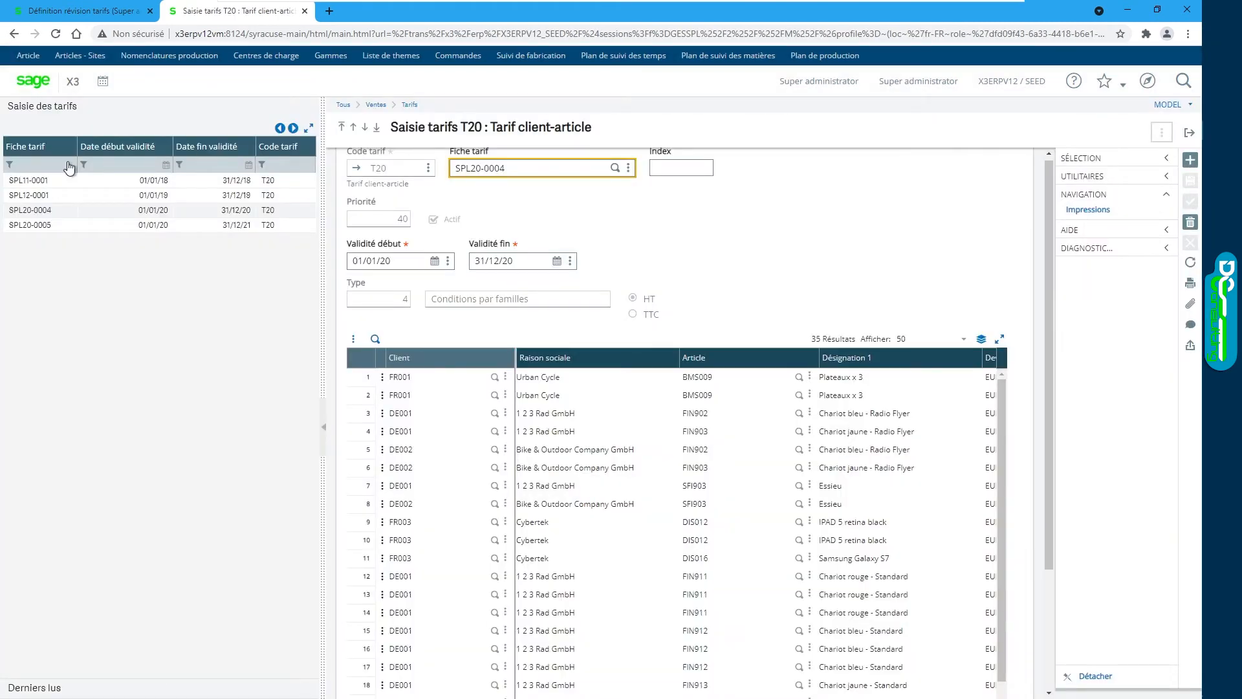
left_click(24, 226)
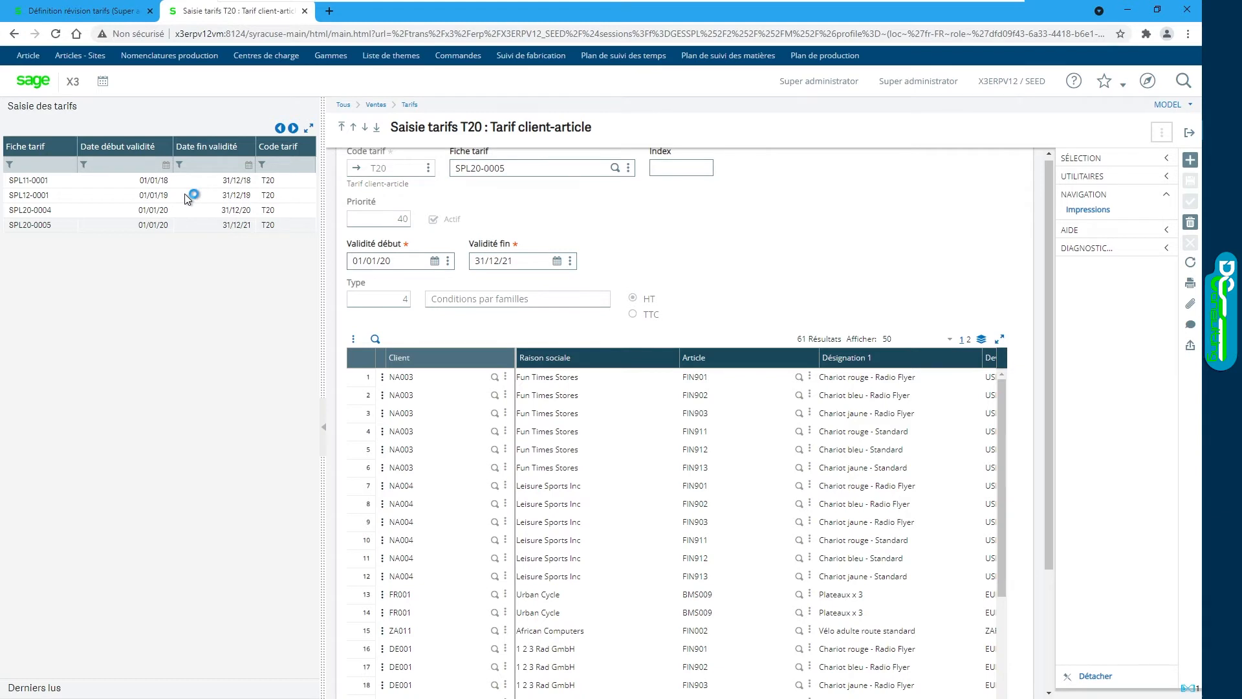
left_click(29, 200)
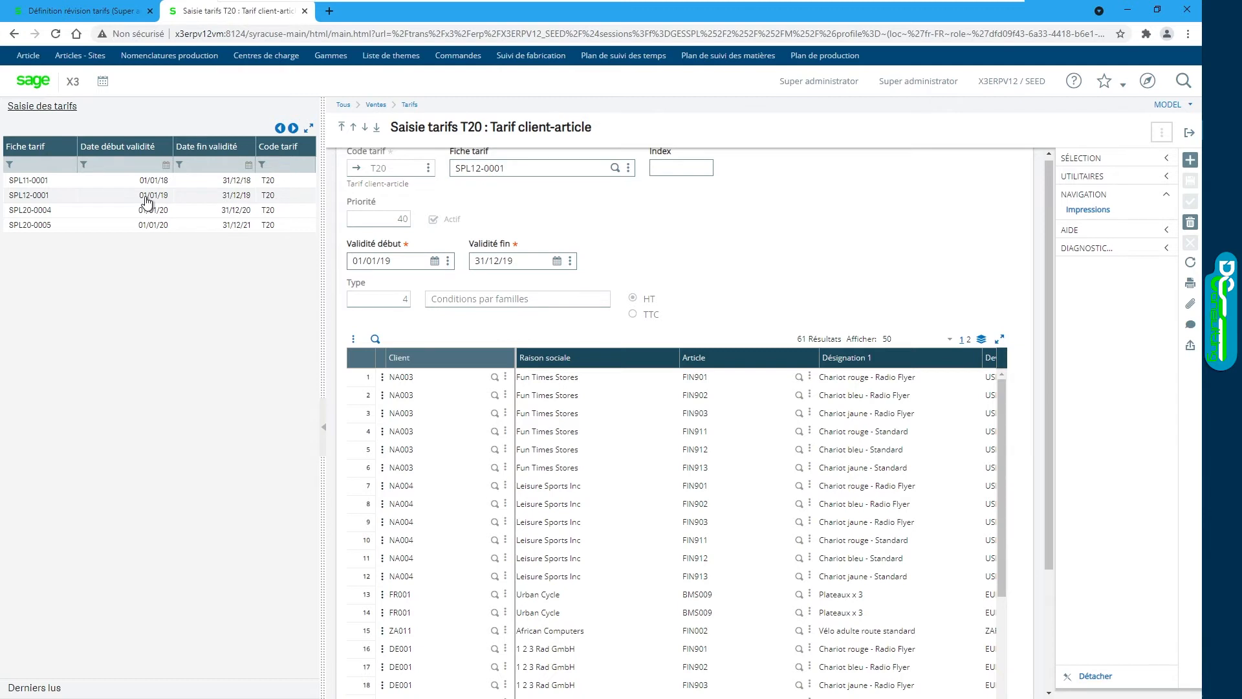
left_click_drag(1053, 252, 1052, 362)
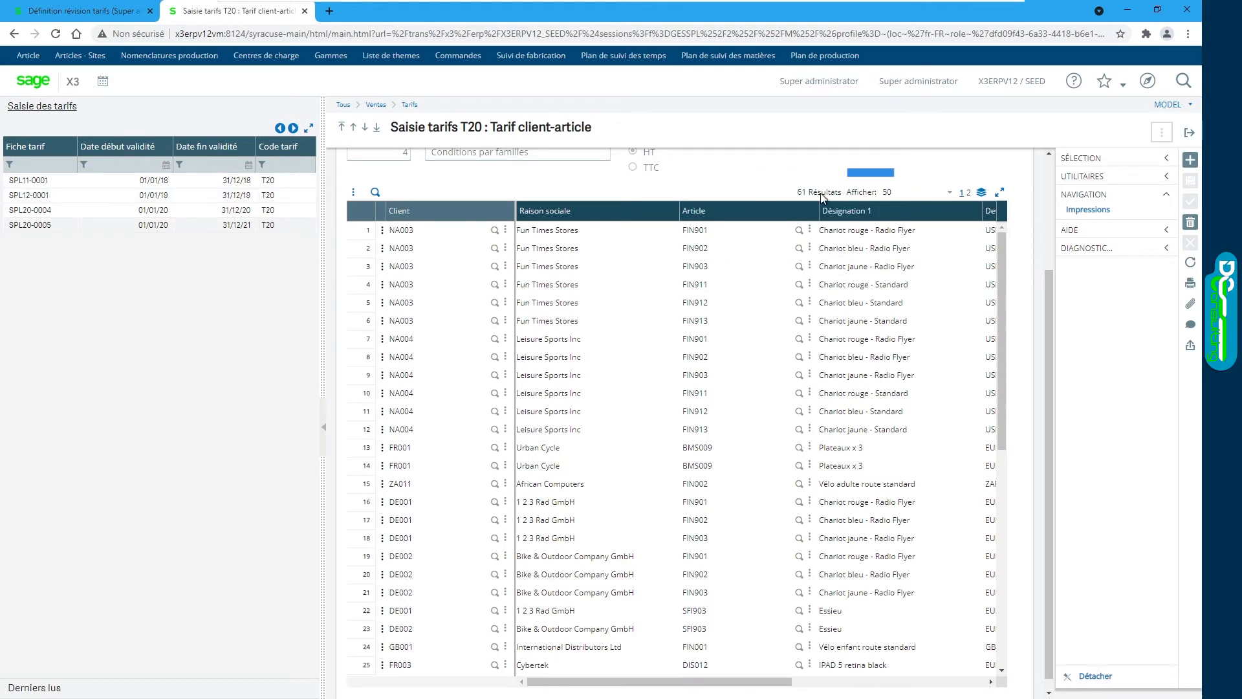
left_click_drag(738, 688, 932, 687)
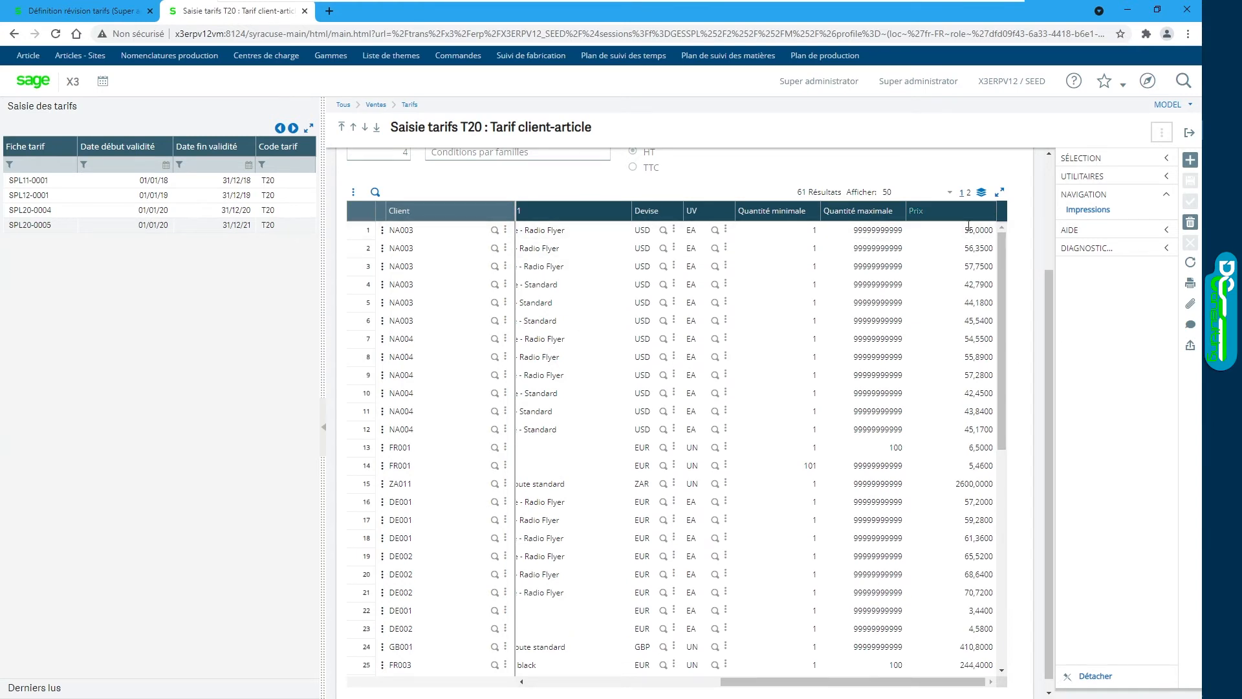
left_click(233, 207)
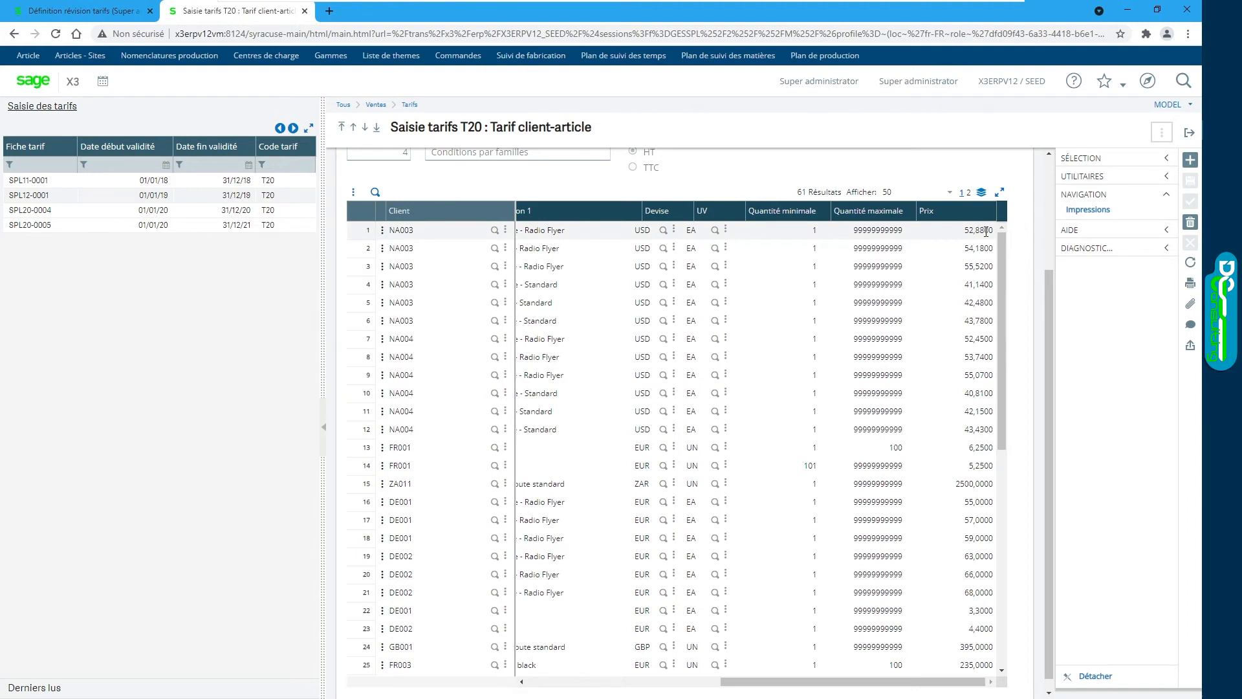
left_click(1189, 133)
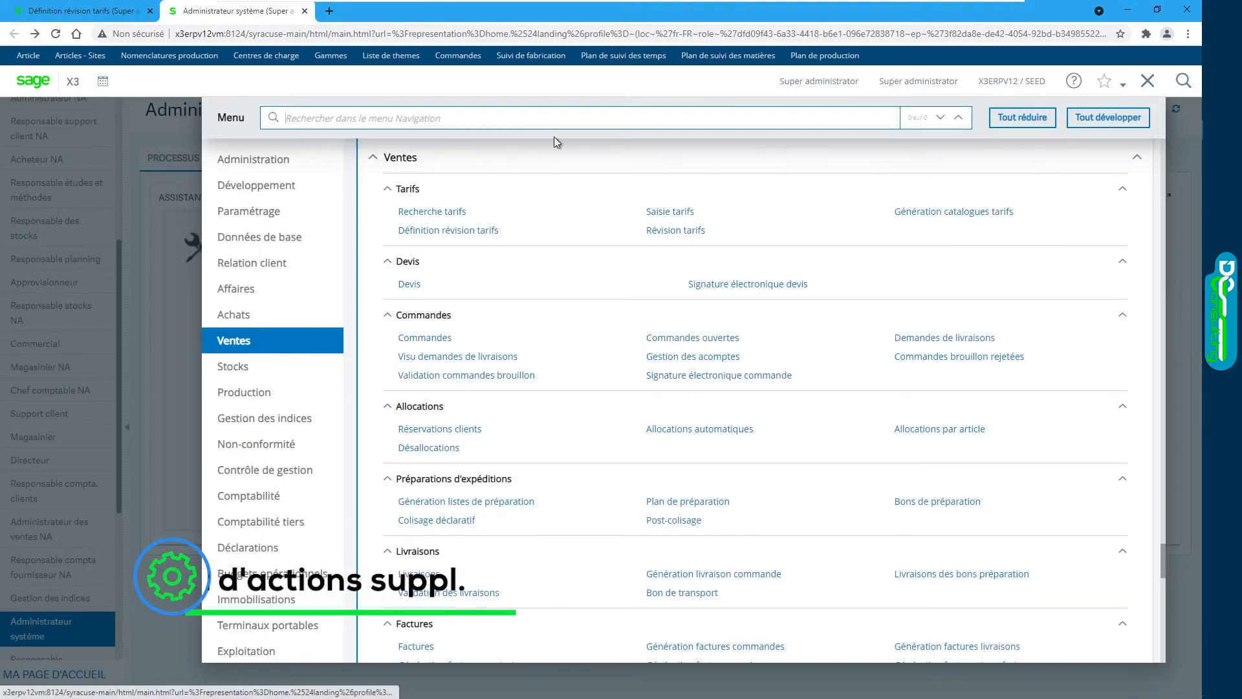
Step: Add ITMMASTER as a linked table on revision R21
left_click(438, 228)
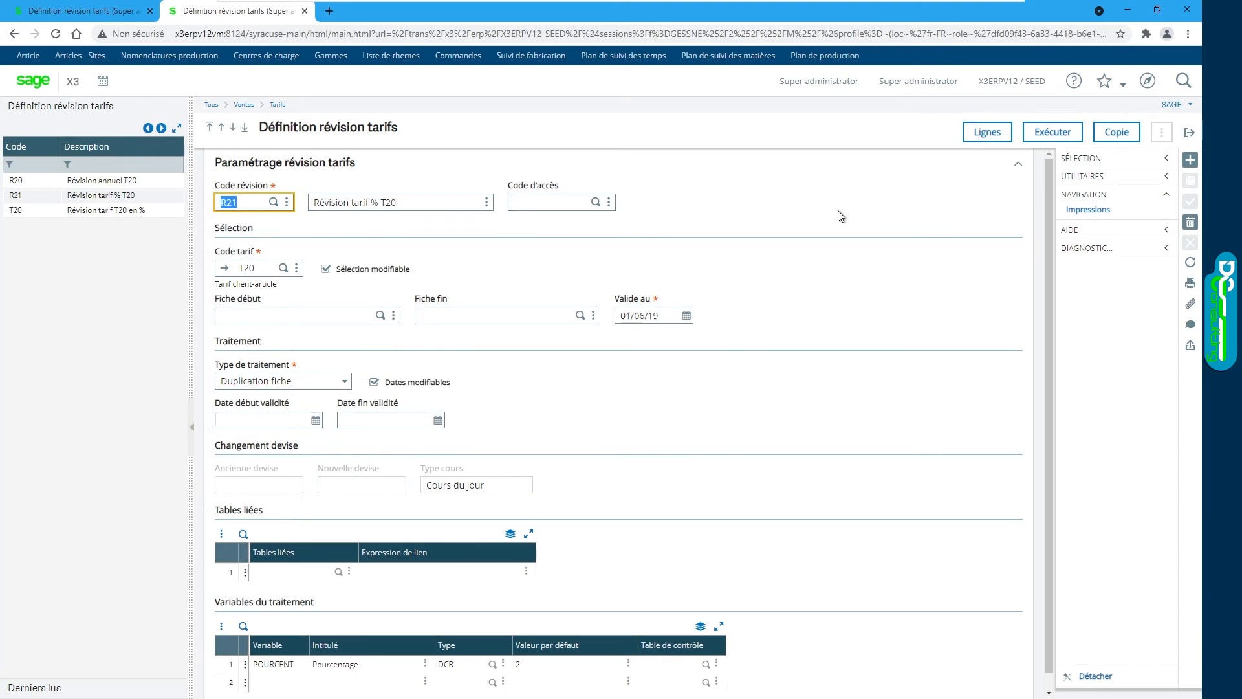
left_click(294, 573)
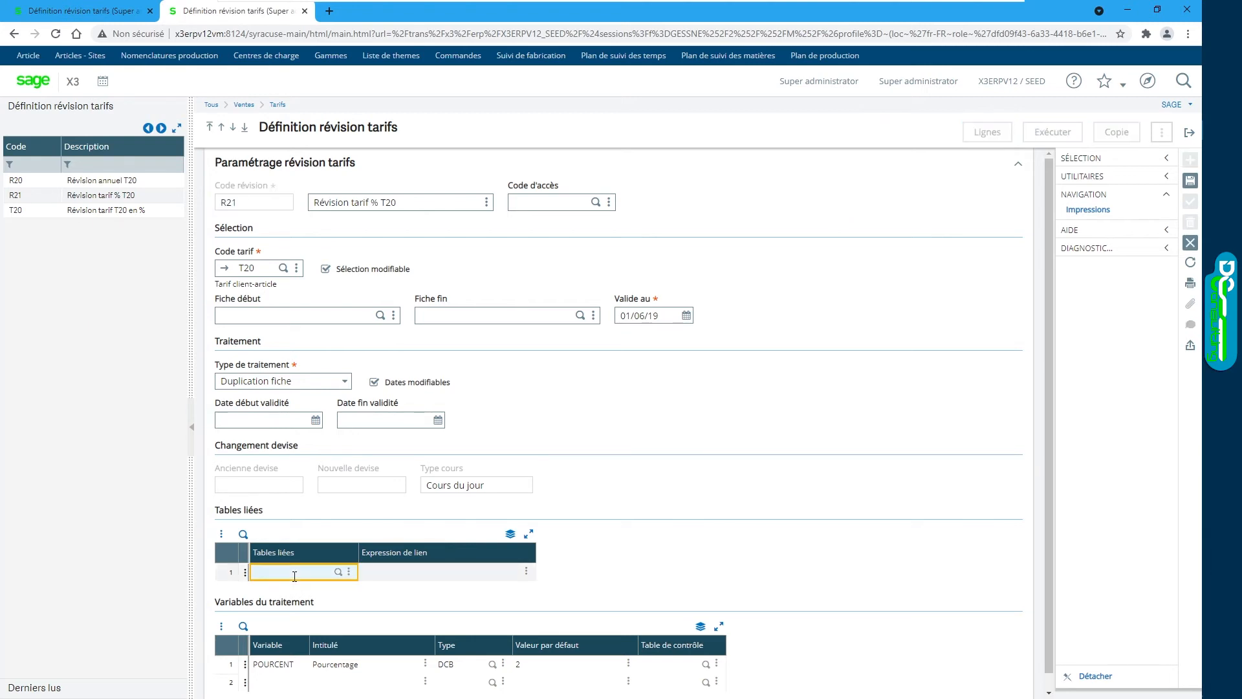
type("ITMMASTER")
key("Tab")
Step: Set the link expression to [F:SPI]CRIT2, save R21, and open its lines
left_click(526, 571)
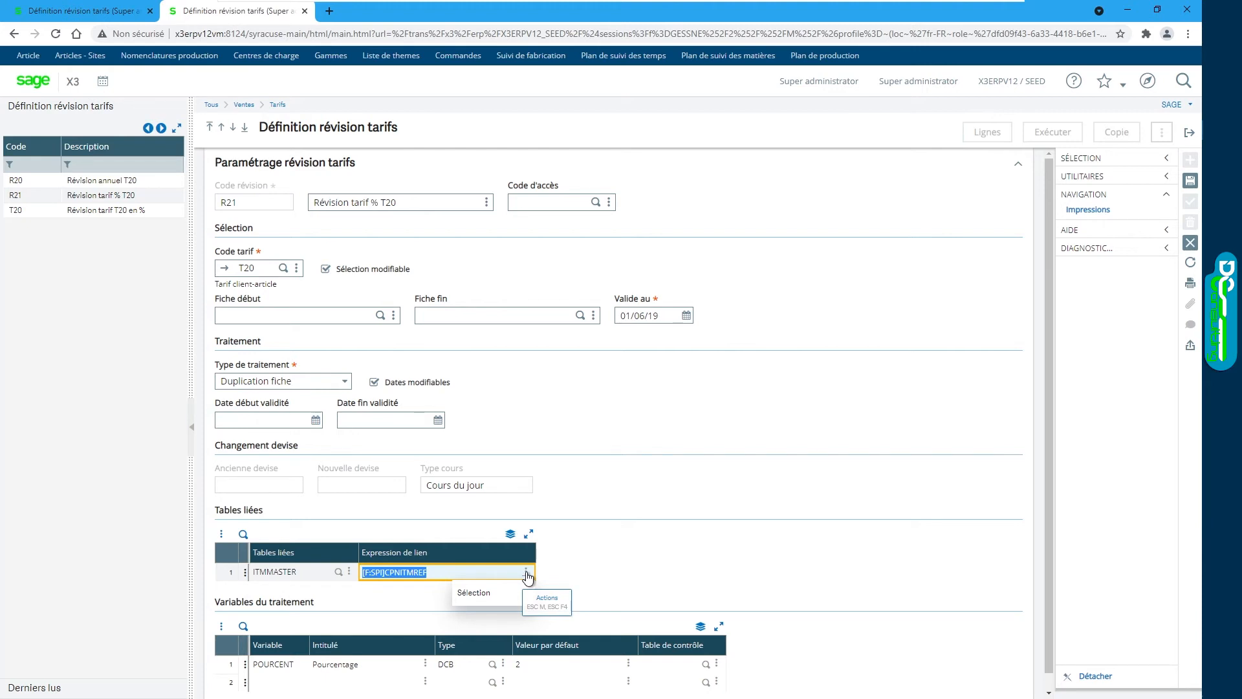
left_click(494, 594)
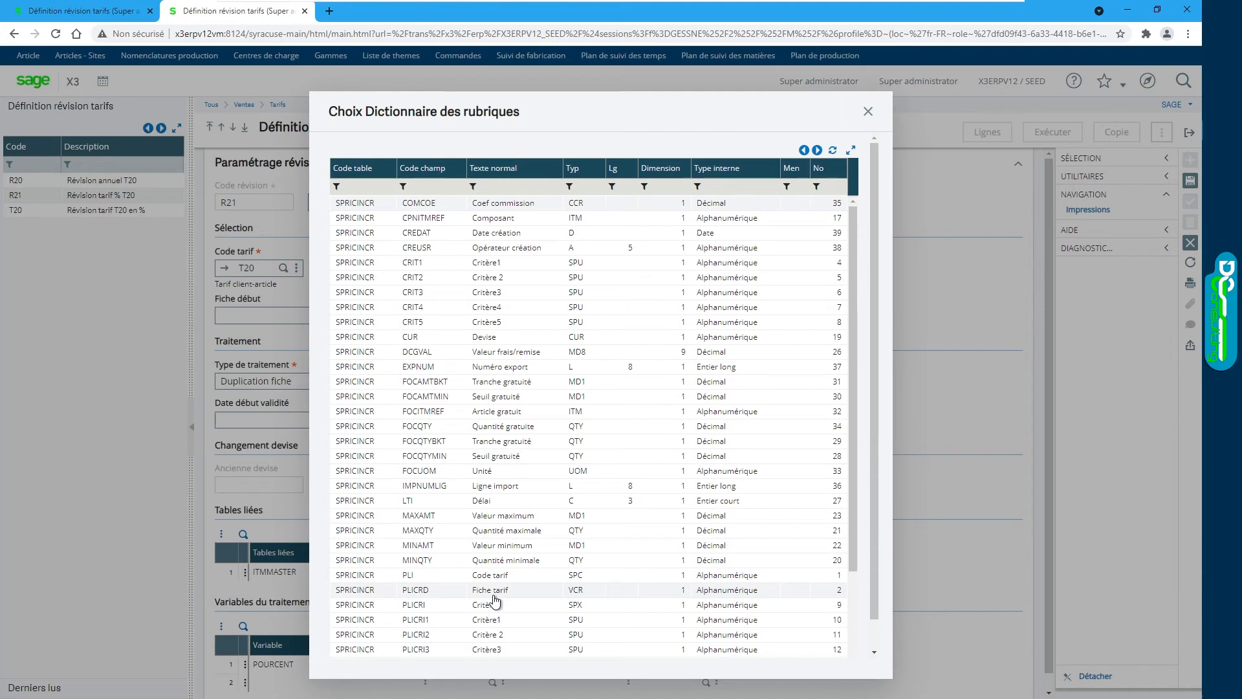
left_click(438, 283)
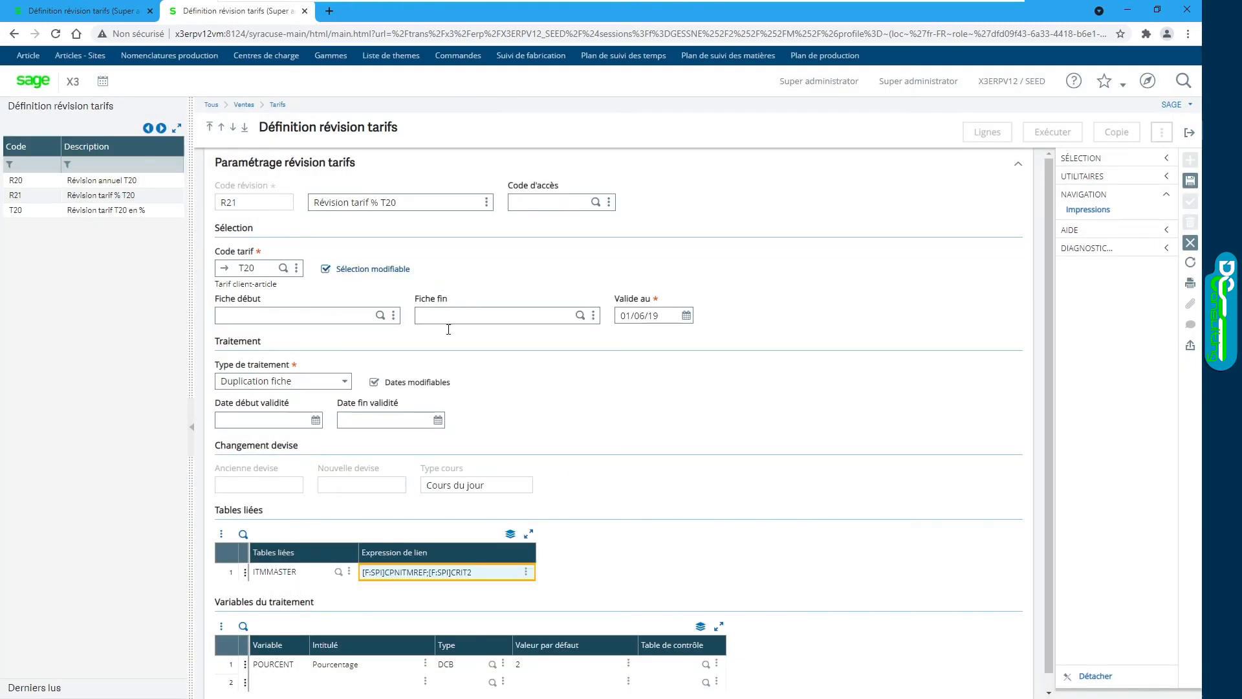
left_click_drag(429, 572, 309, 574)
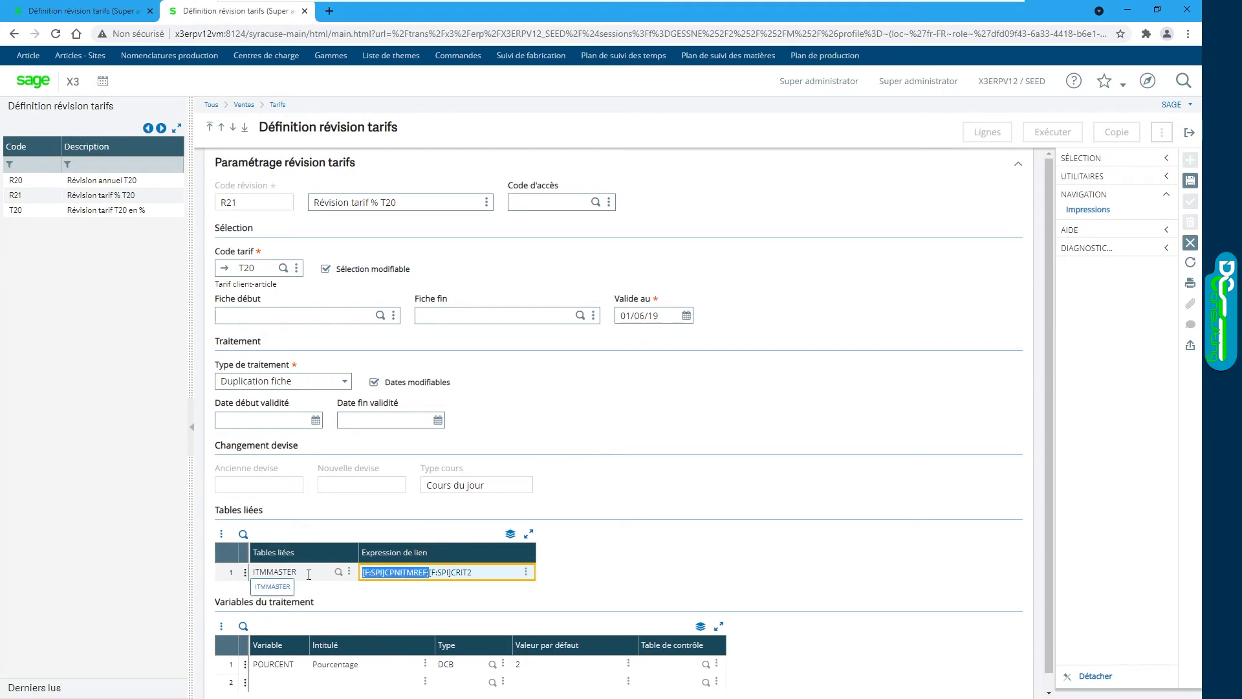
key("Delete")
left_click(645, 558)
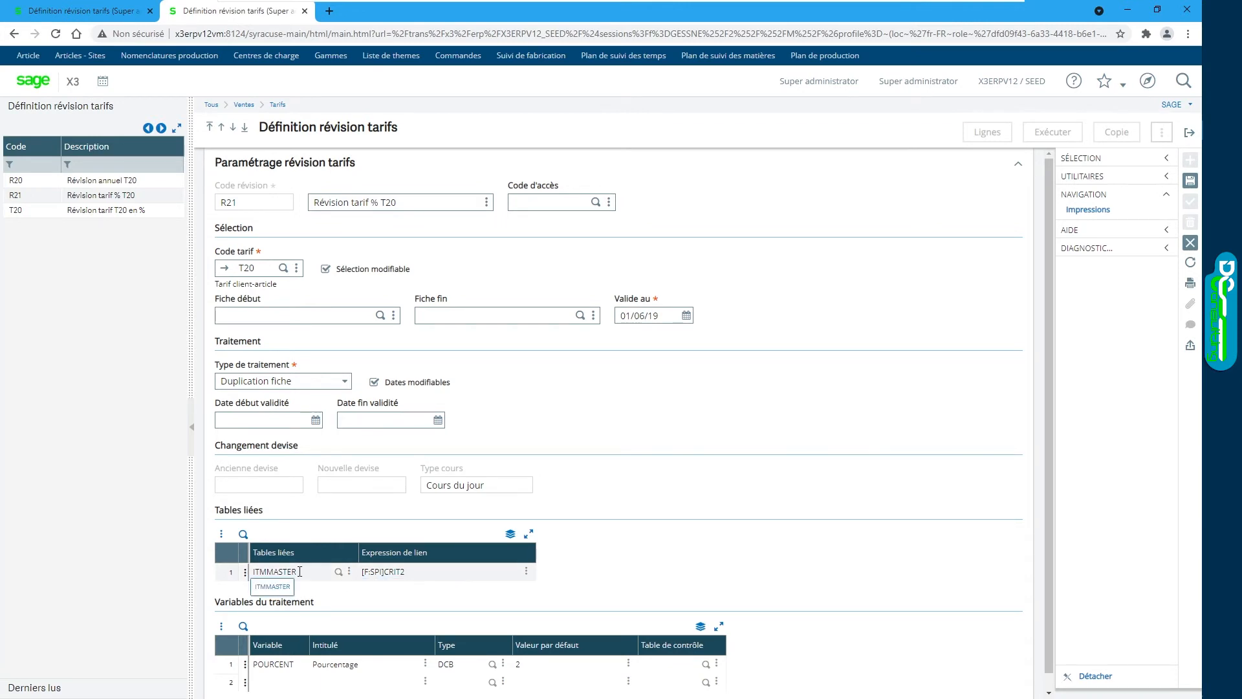
left_click(1191, 182)
left_click(995, 136)
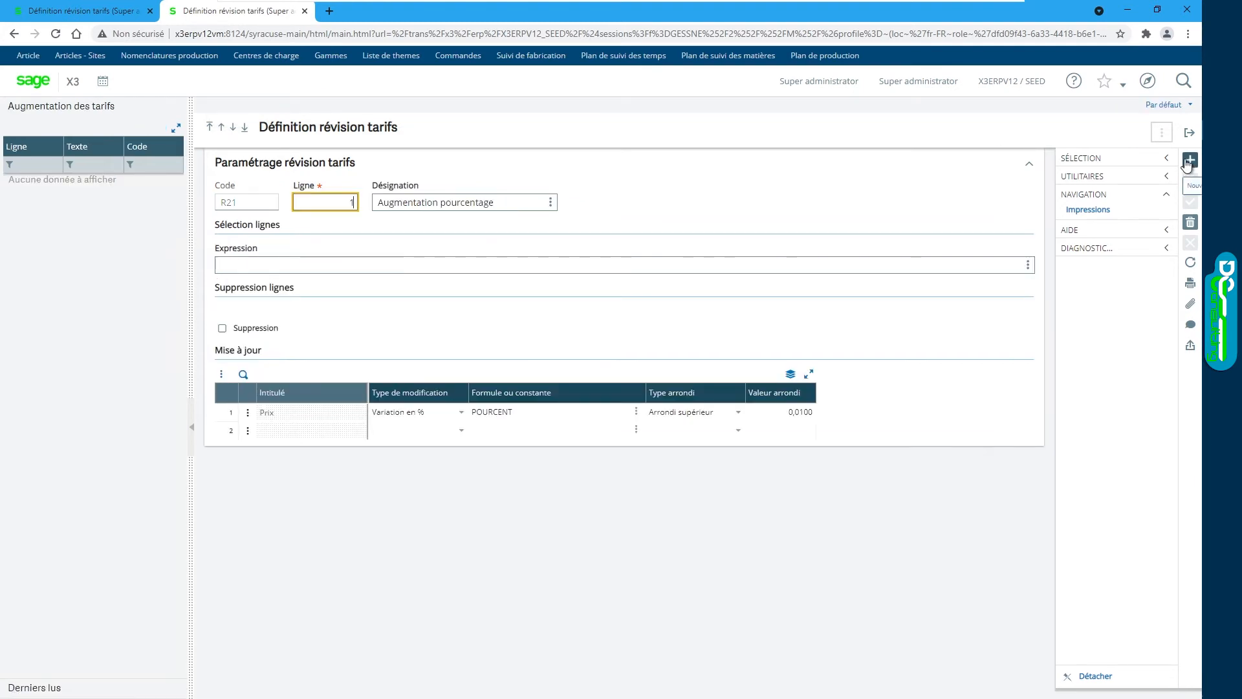
Step: Create revision line 2 with designation 'Suppr article inactifs'
left_click(1191, 160)
type("2")
key("Tab")
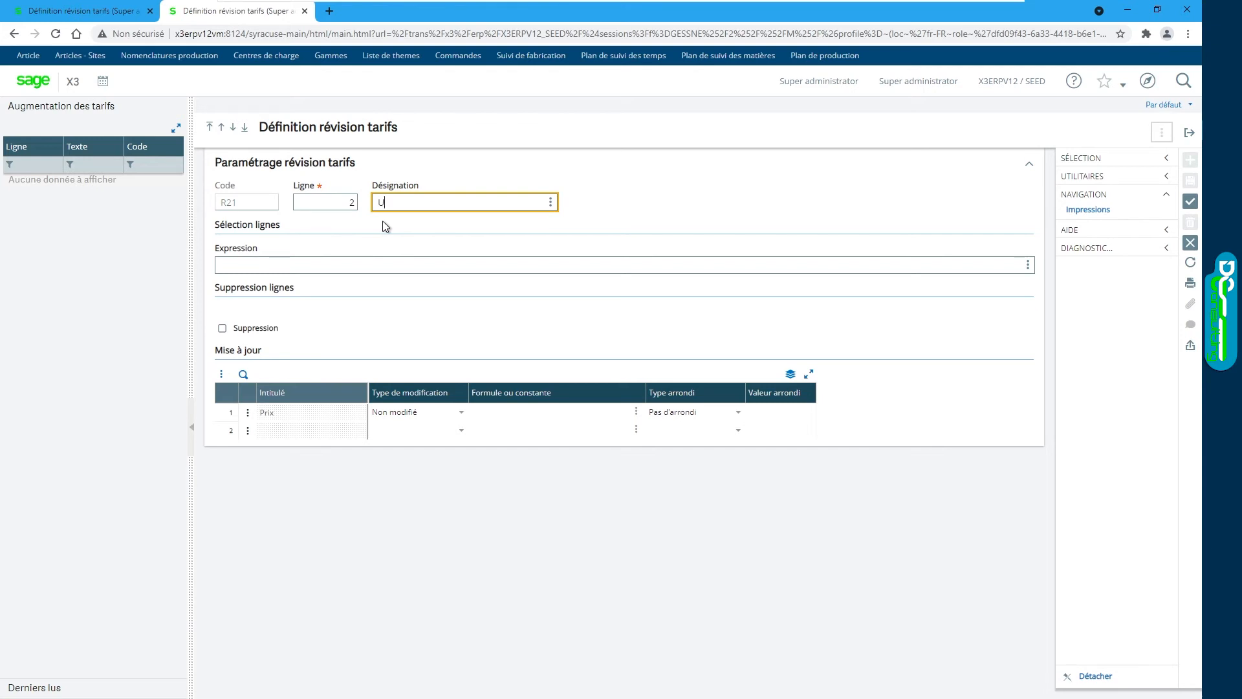
type("Suppr artcle")
key("BackSpace")
key("BackSpace")
key("BackSpace")
type("icle inactifs")
left_click(307, 263)
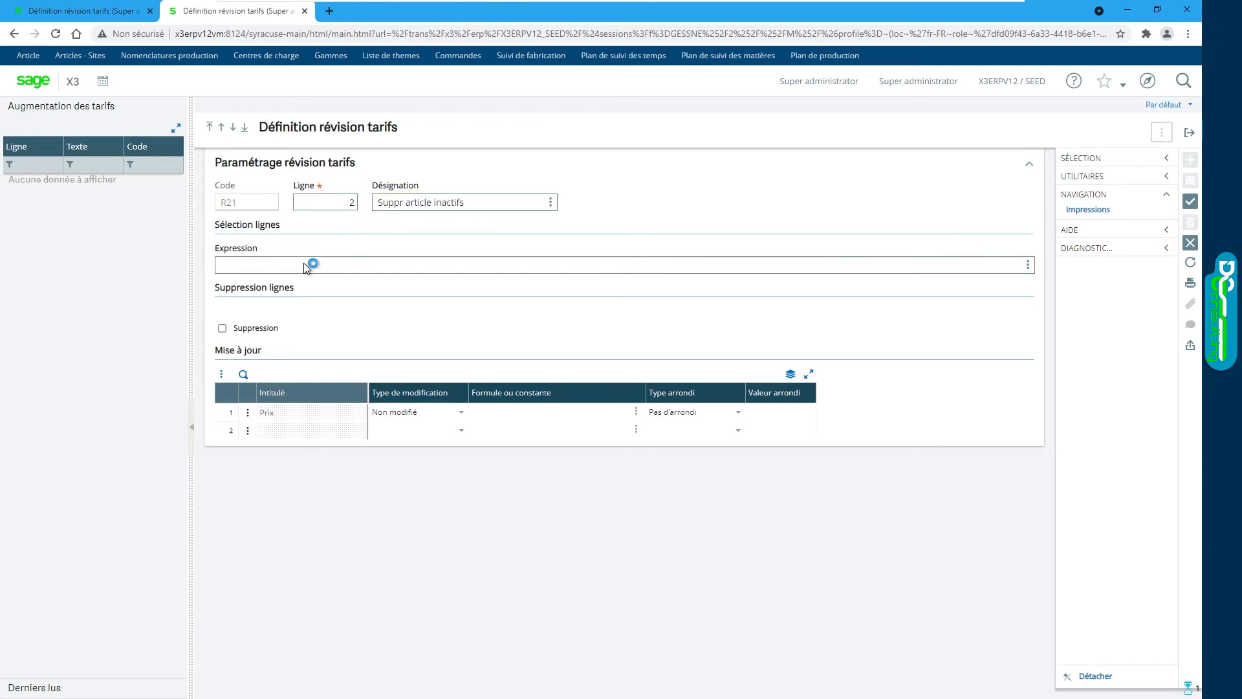
Step: Build the selection formula [F:ITM]ITMSTA=6 with the formula assistant
left_click(1028, 264)
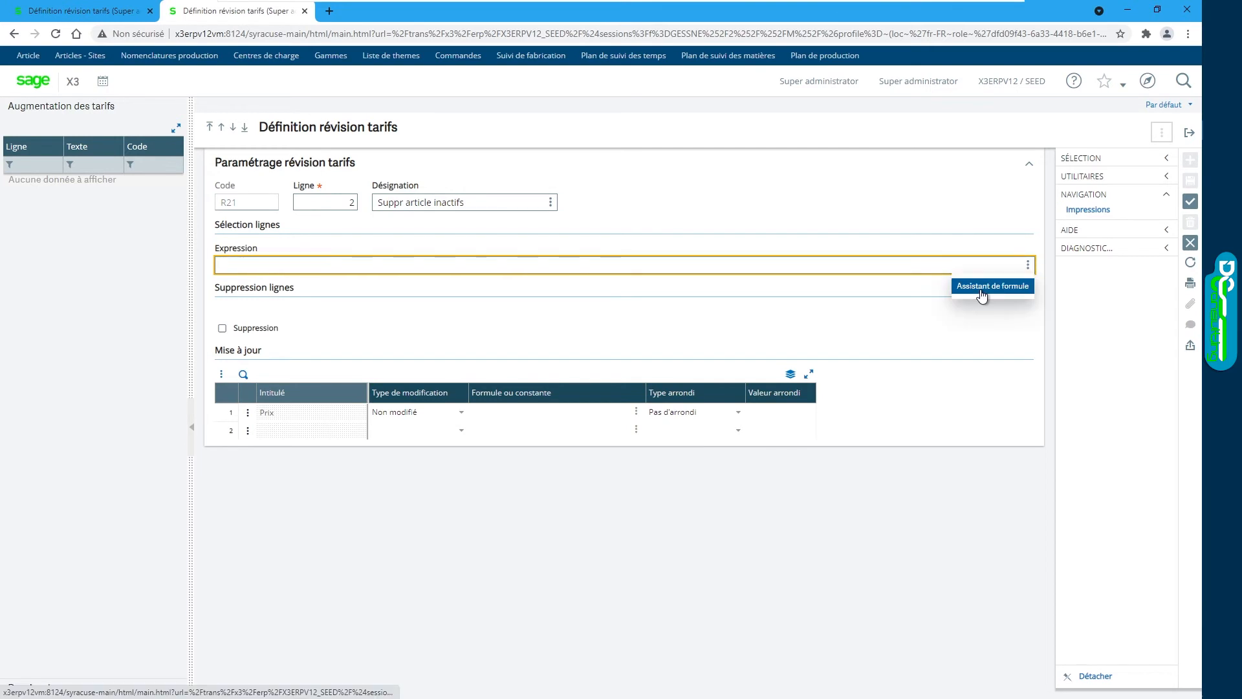
left_click(981, 288)
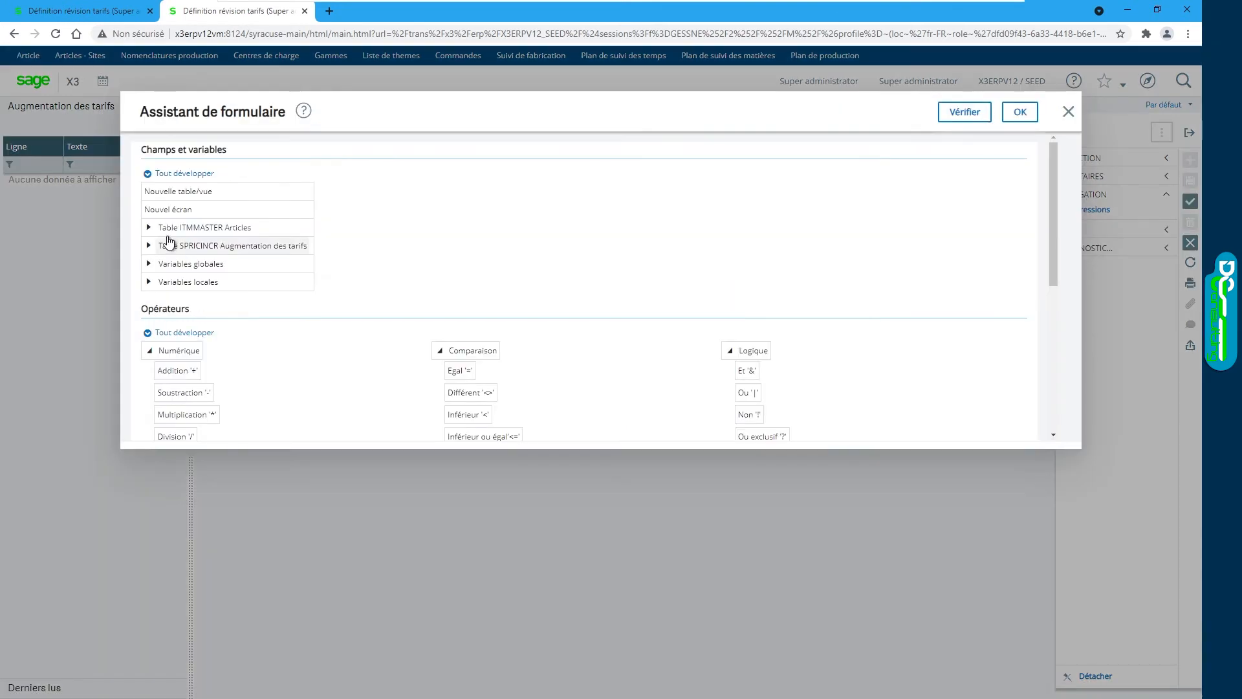
left_click(205, 227)
scroll(241, 251, "down", 3)
scroll(240, 250, "down", 10)
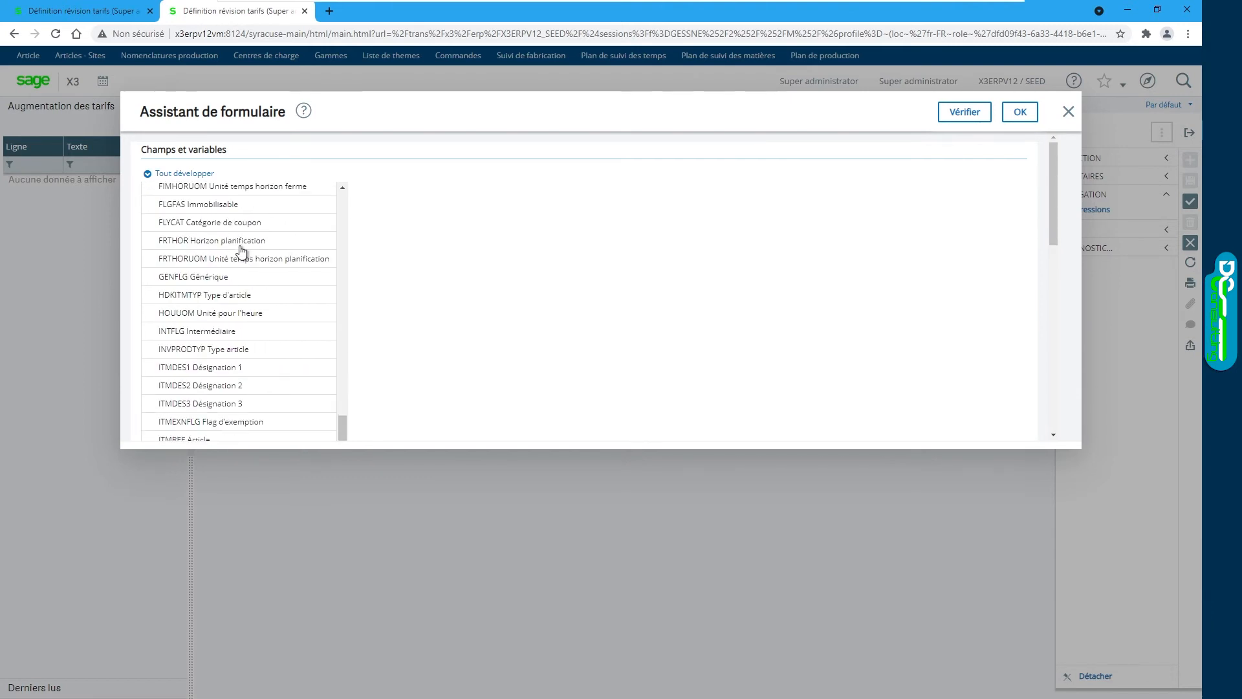
scroll(240, 251, "down", 3)
left_click(217, 283)
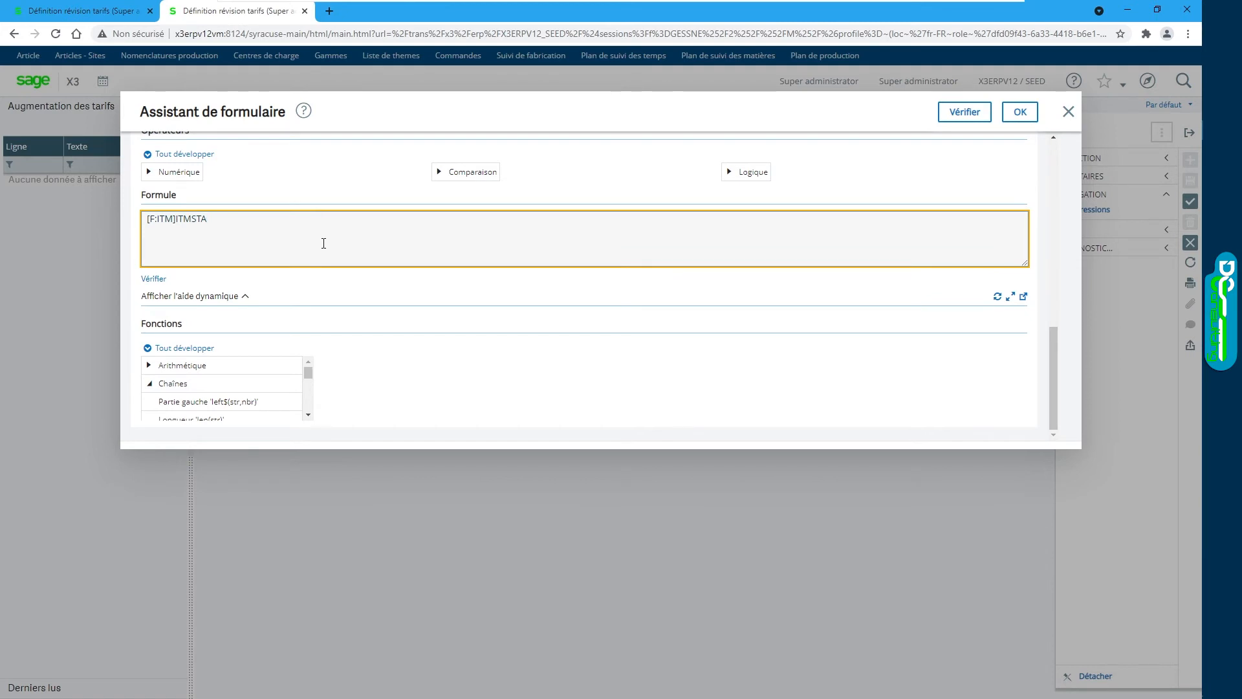
type("=")
left_click(1020, 112)
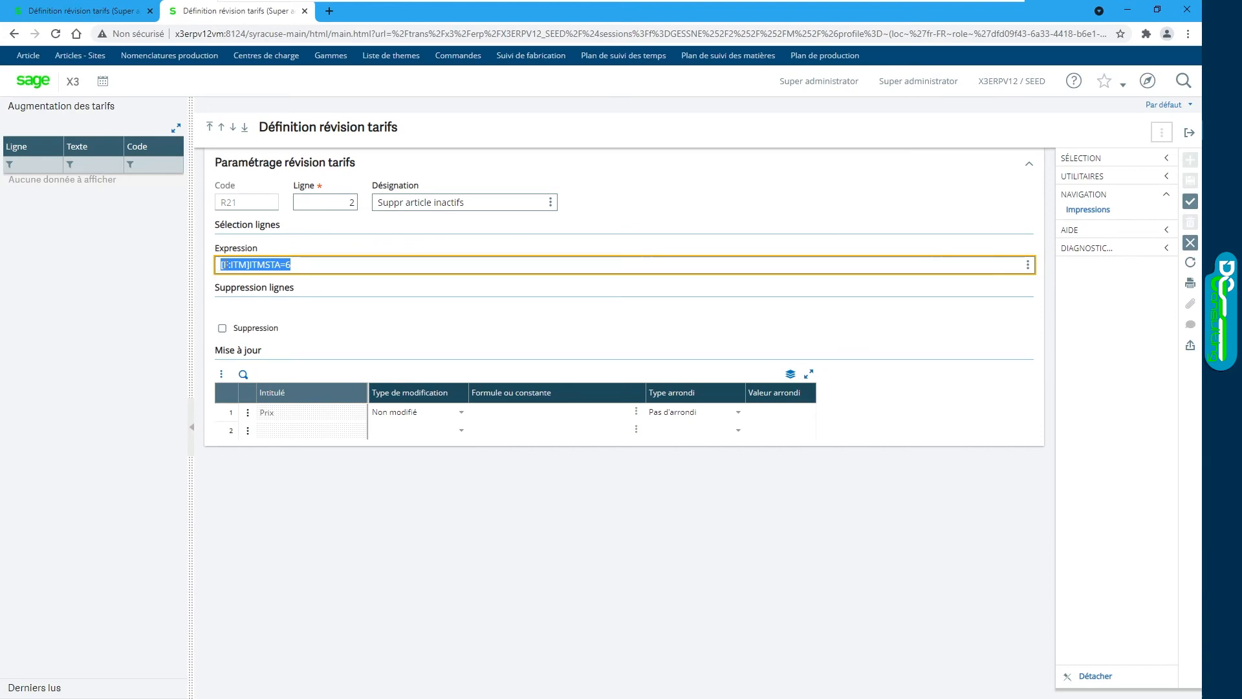
Step: Tick Suppression, save line 2, and review lines 1 and 2
left_click(240, 263)
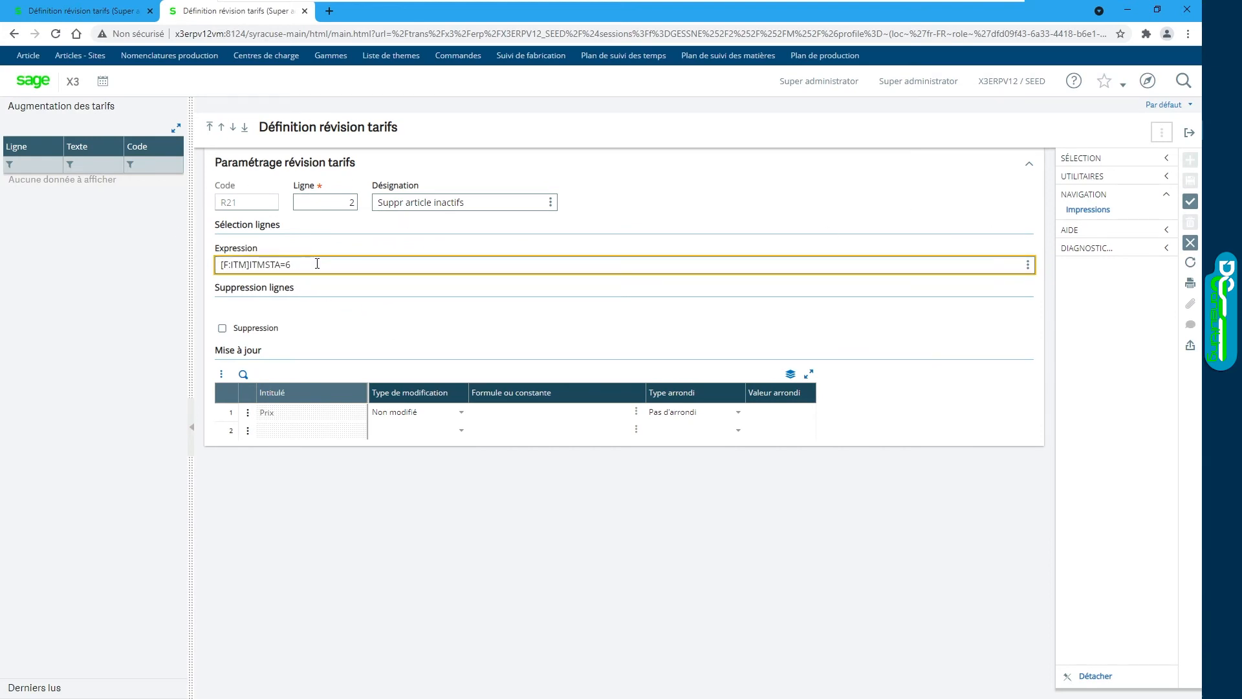
left_click(223, 328)
left_click(1192, 201)
left_click(81, 183)
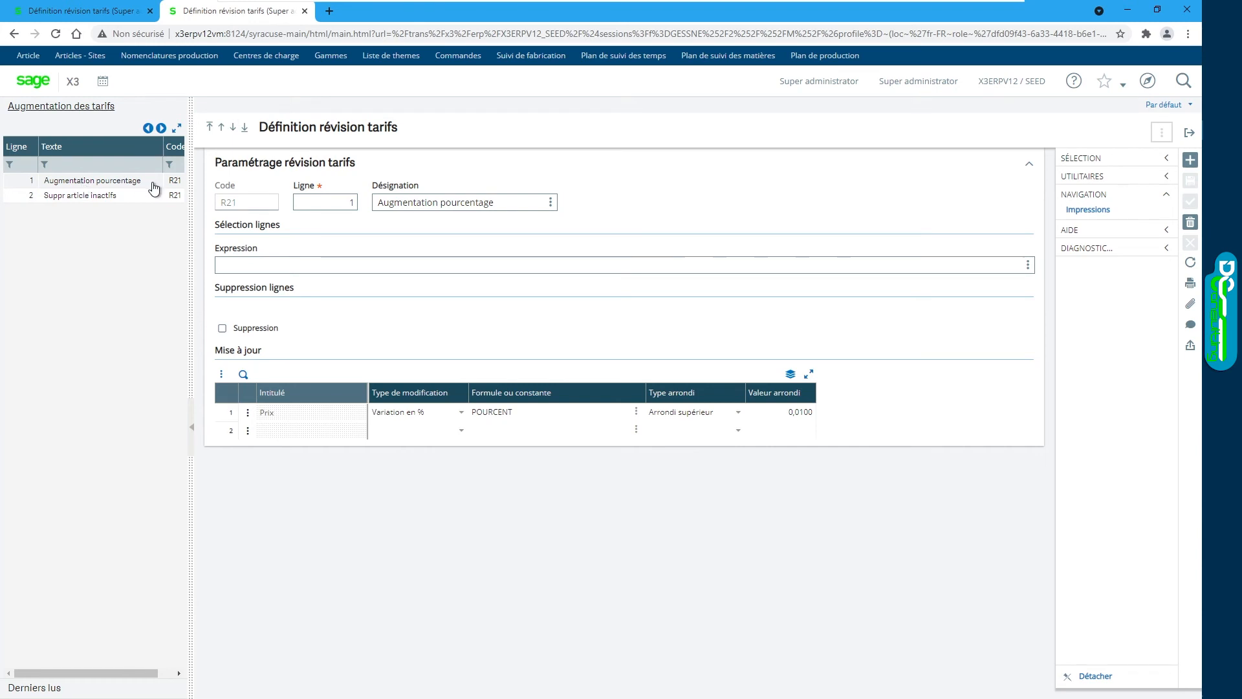
left_click(136, 196)
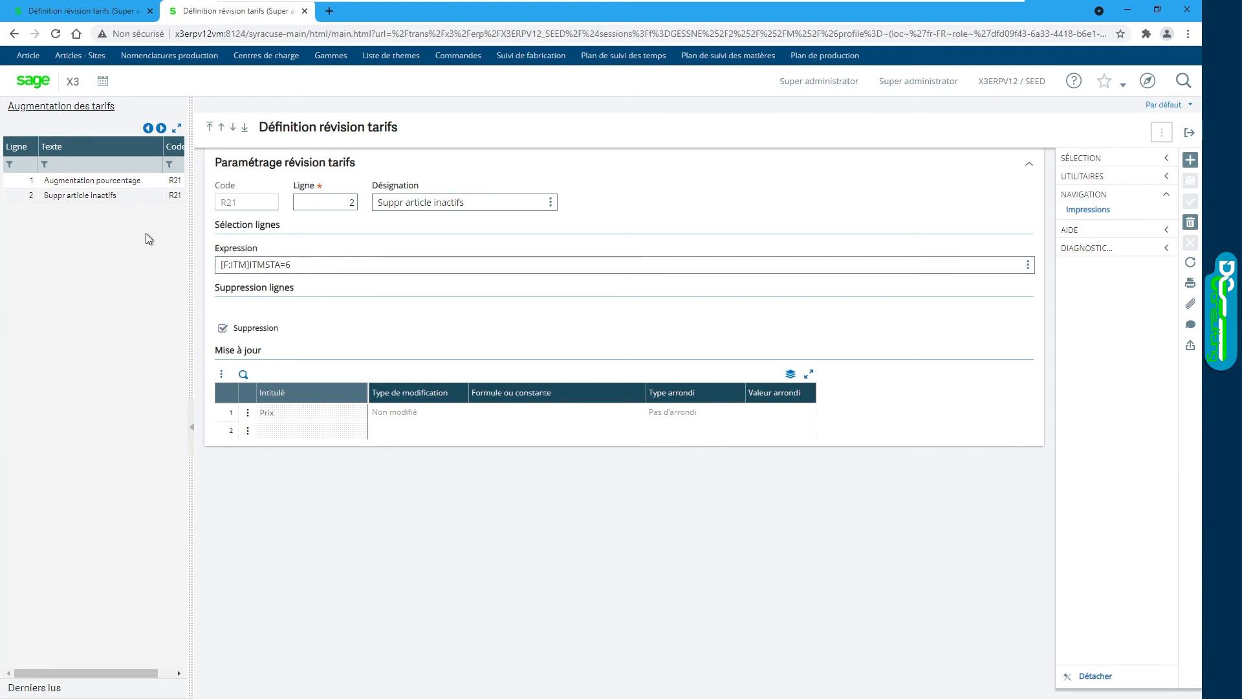
Step: Add revision line 3 named 'Supprimer devise diff EUR' and start its selection expression
left_click(1190, 161)
type("3")
key("Tab")
type("Supprimer de")
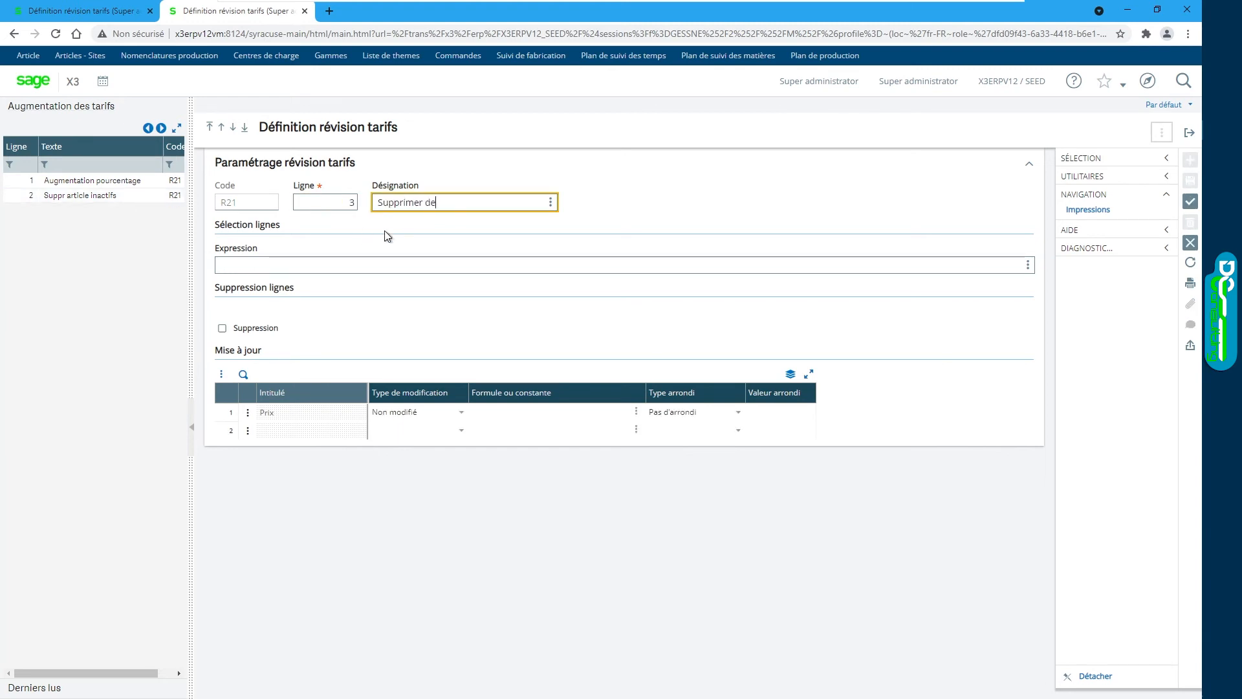
type("vise diff EUR")
left_click(375, 265)
left_click(1029, 266)
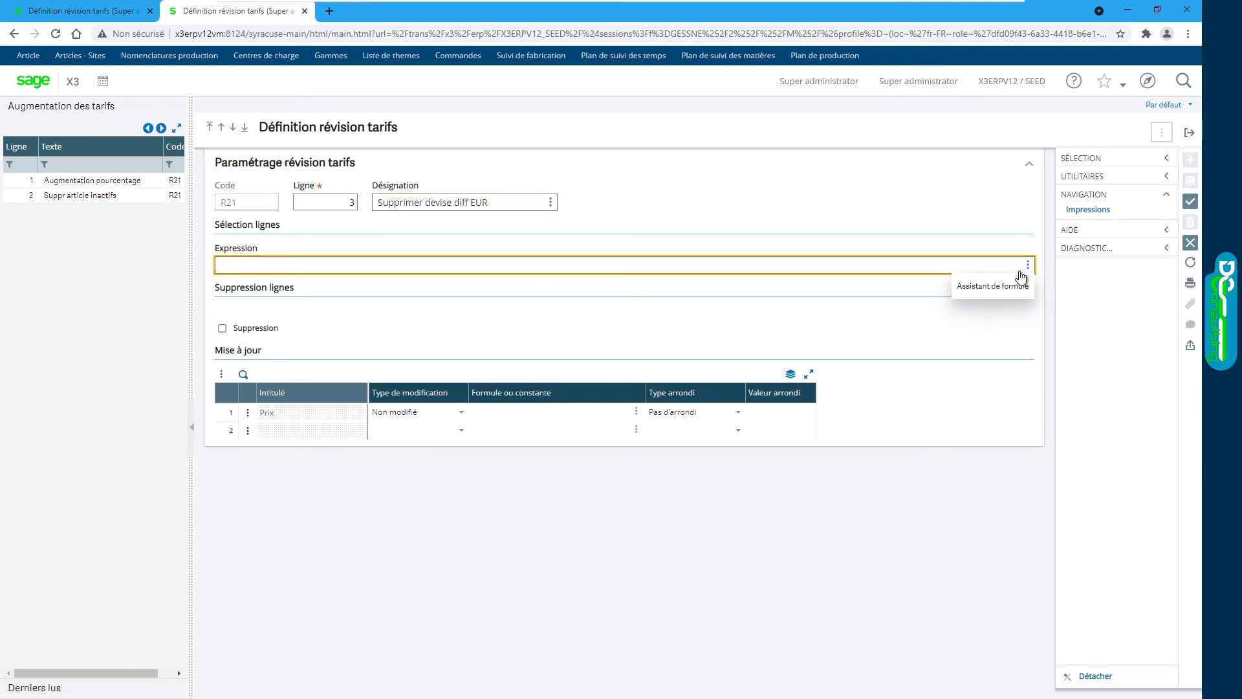
left_click(988, 288)
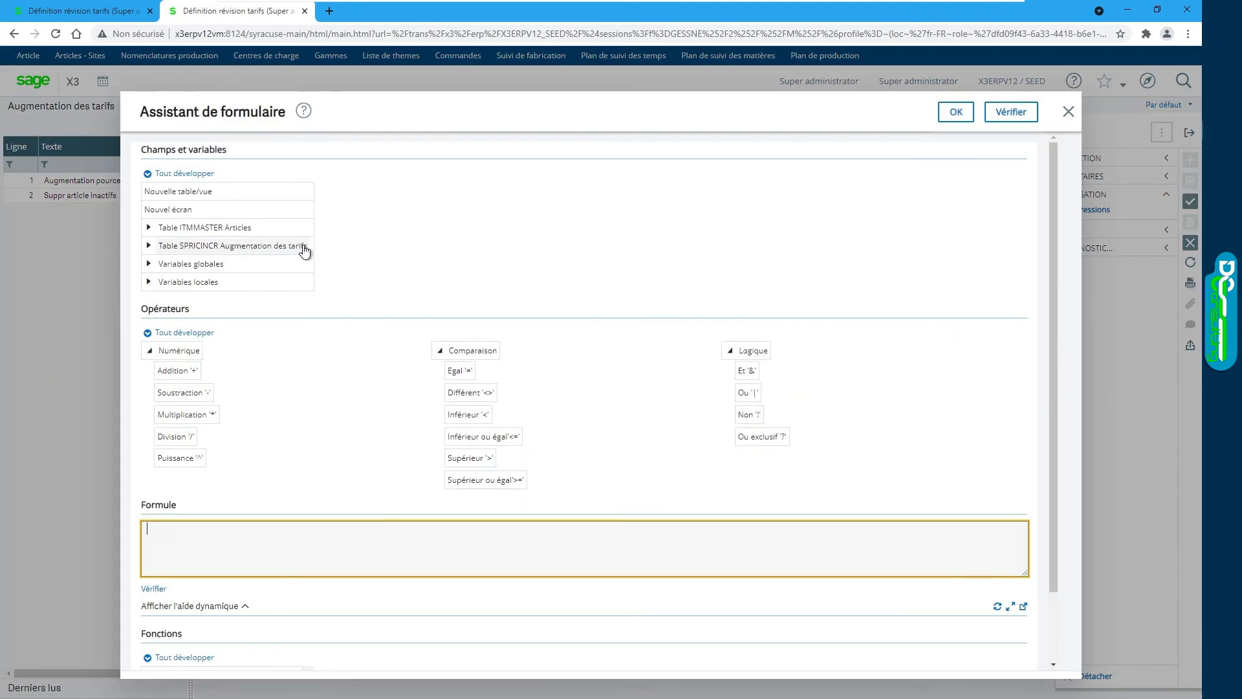
Step: Build the selection formula [F:SPI]CUR<>"EUR" from the tariff table's currency field
left_click(150, 247)
scroll(239, 323, "down", 2)
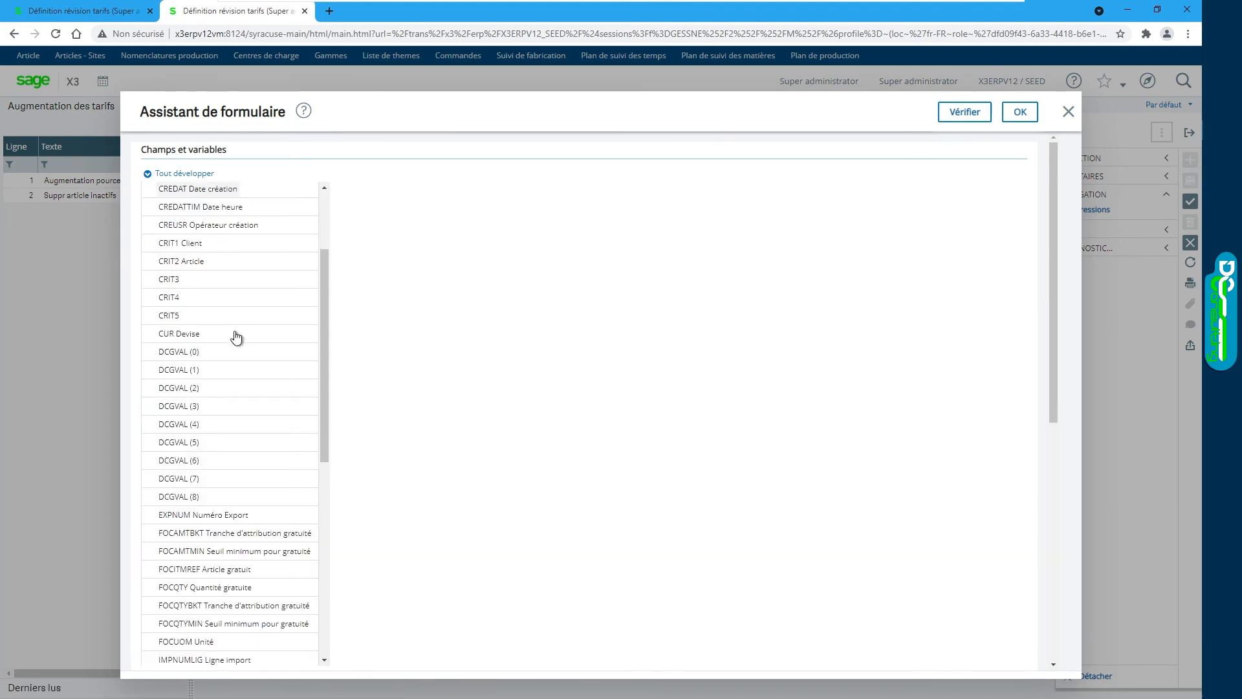
left_click(187, 341)
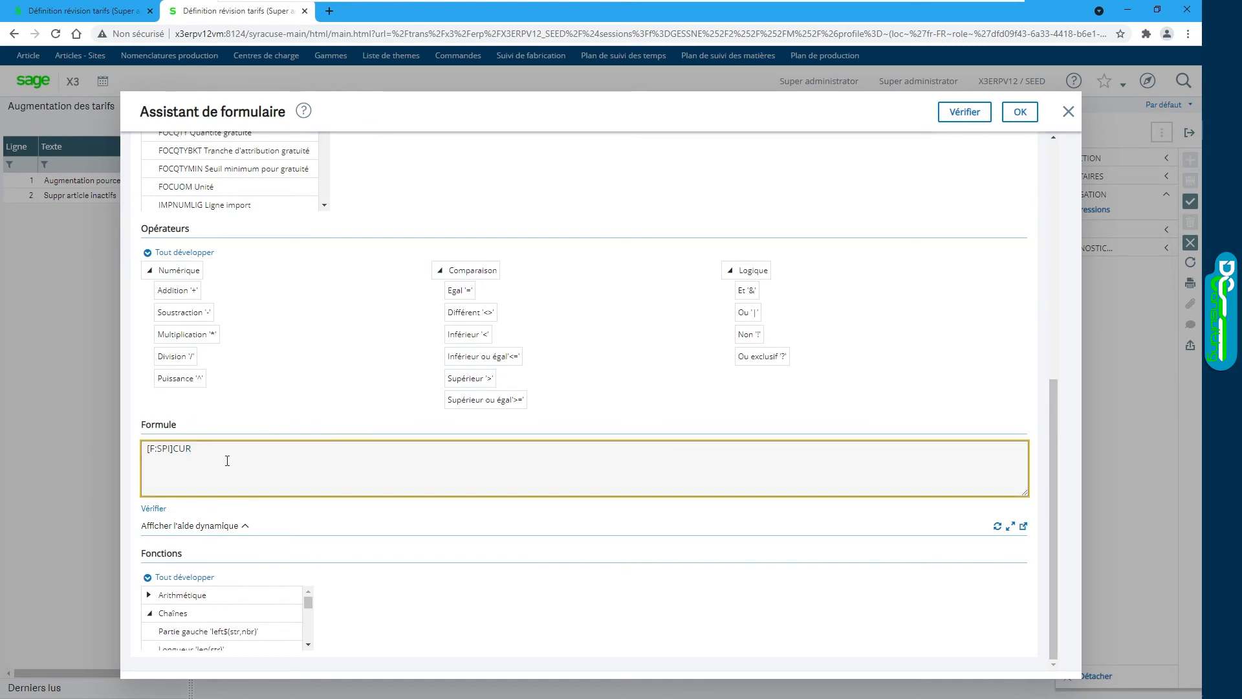
type("<>\"EUR\"")
left_click(1021, 111)
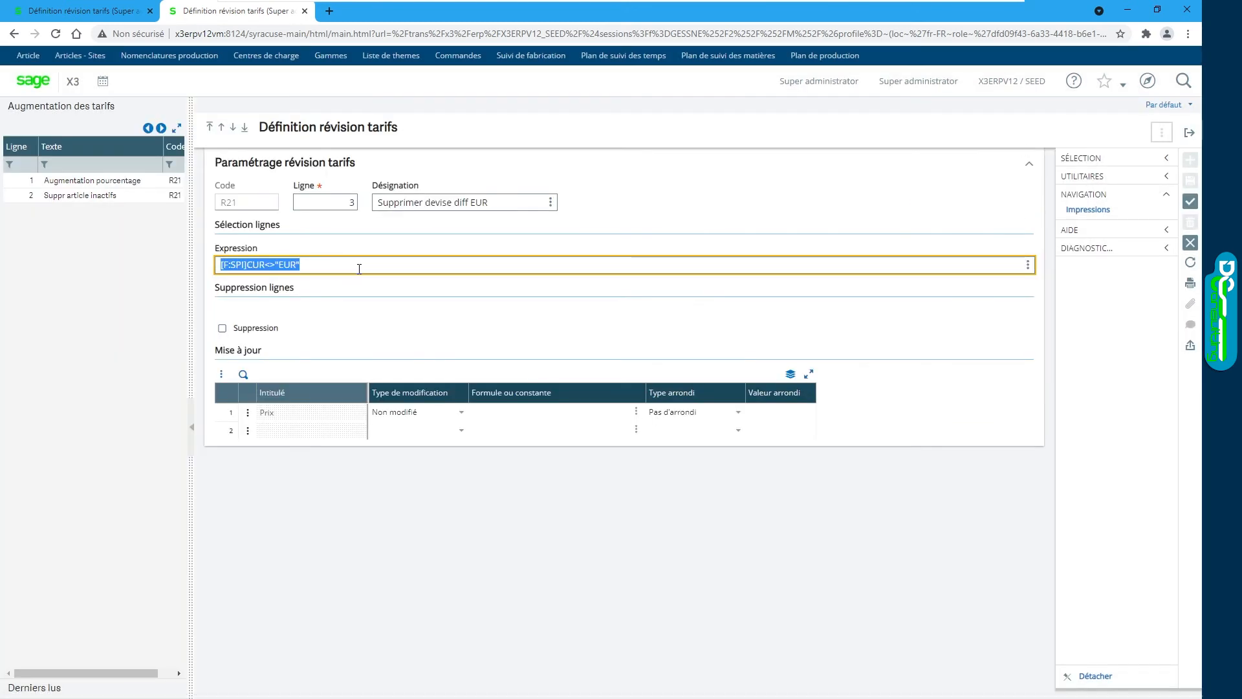
Step: Make line 3 delete the non-EUR tariff lines, save it, and display lines 1 and 2
left_click(280, 265)
left_click(222, 329)
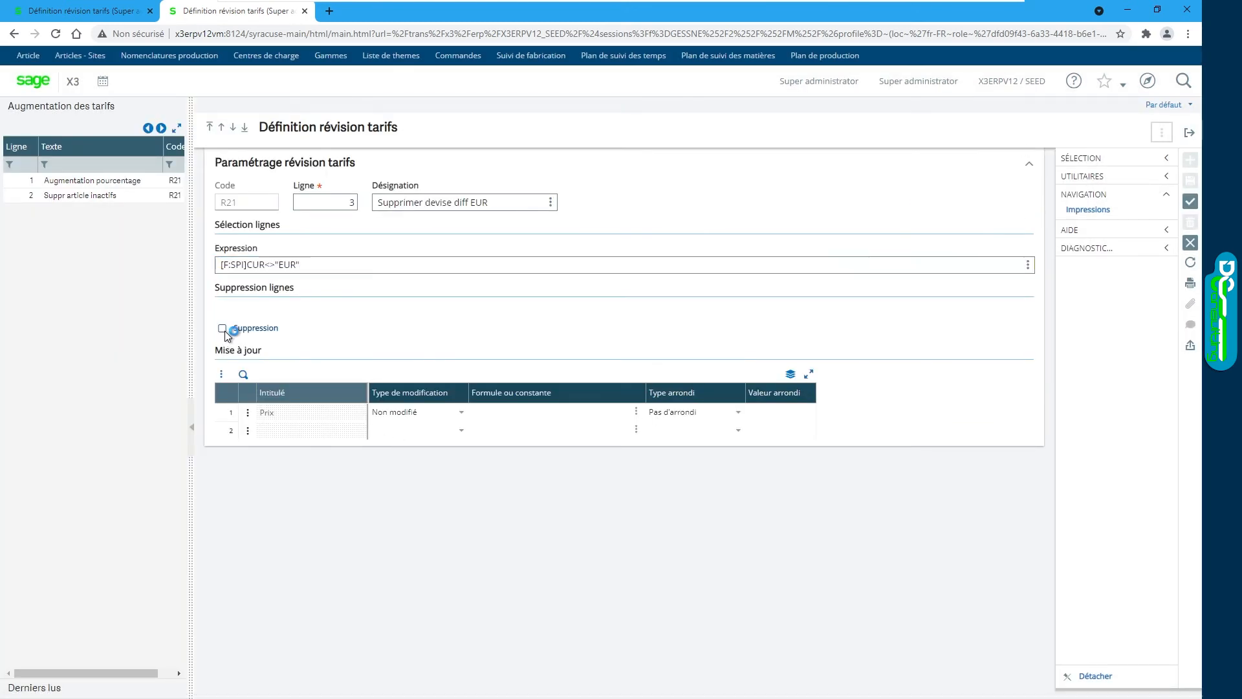
key("ctrl+s")
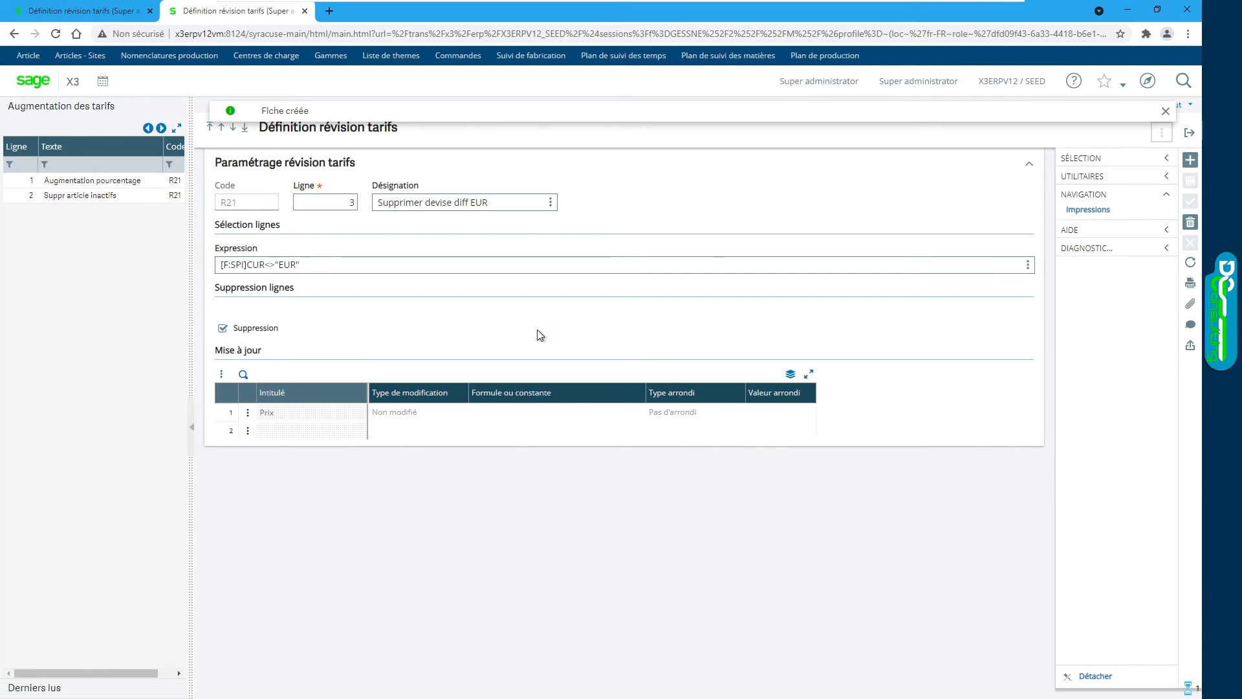
left_click(107, 184)
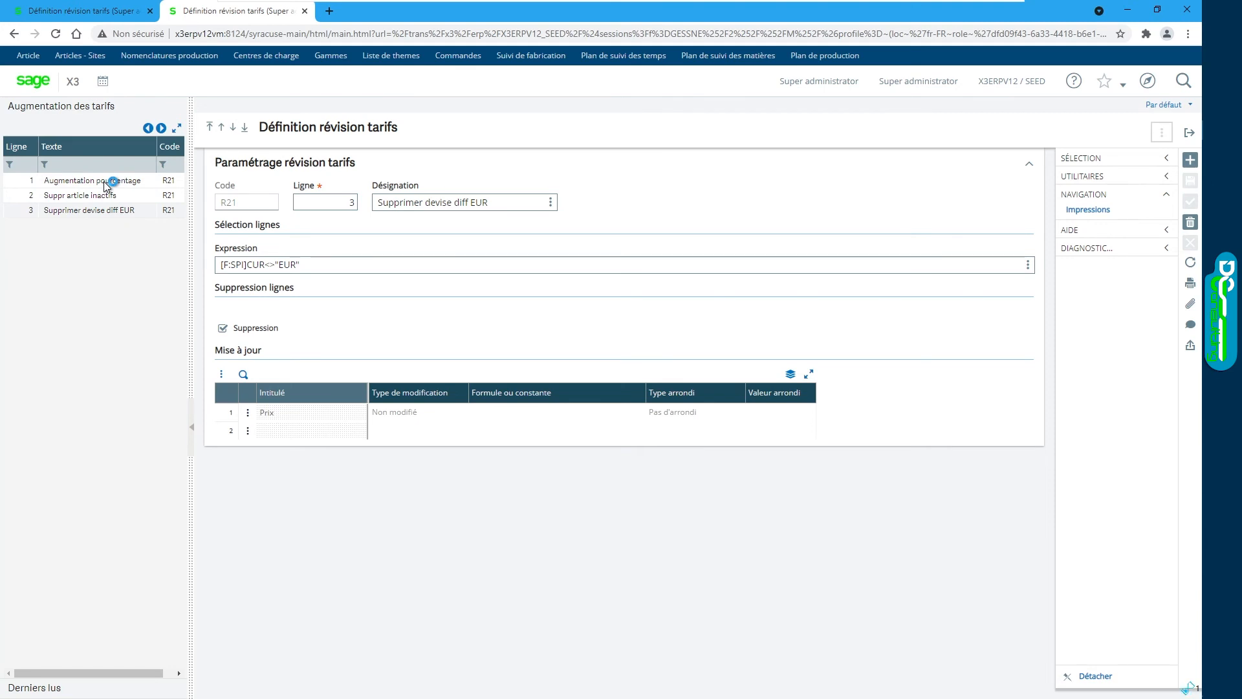
left_click(129, 199)
Step: Review line 3, then launch R21 execution with Simulation and Visualisation set to Non
left_click(138, 213)
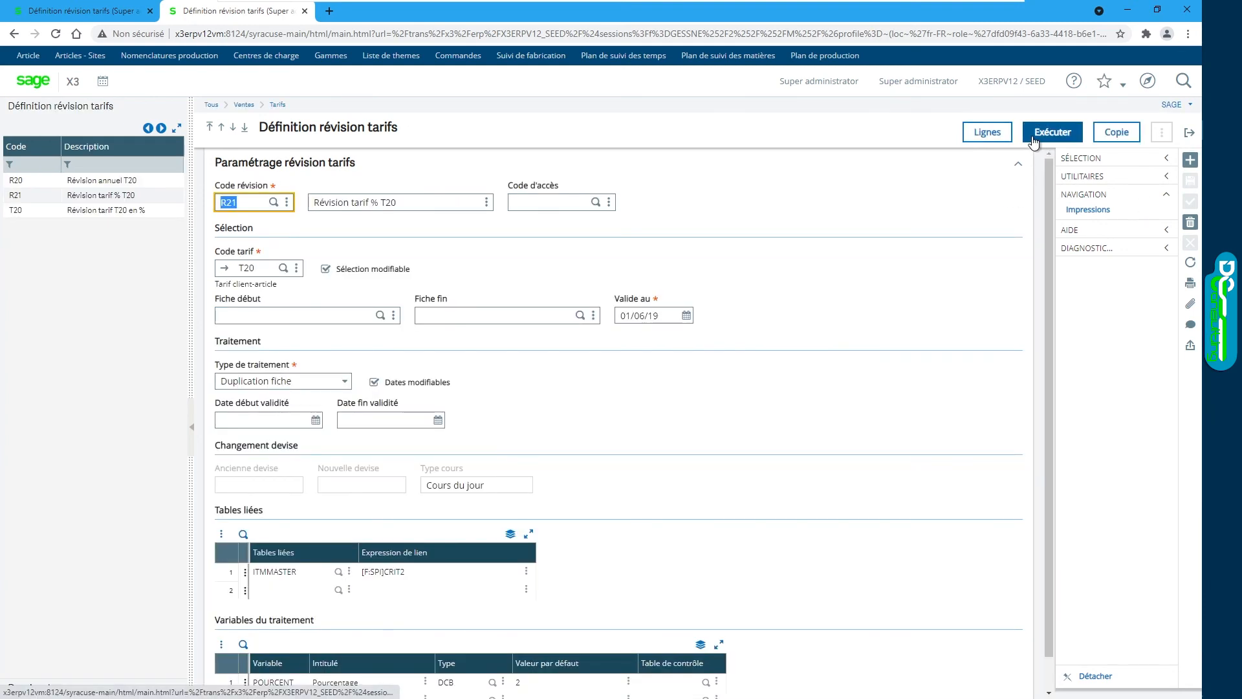
left_click(1050, 131)
left_click(80, 271)
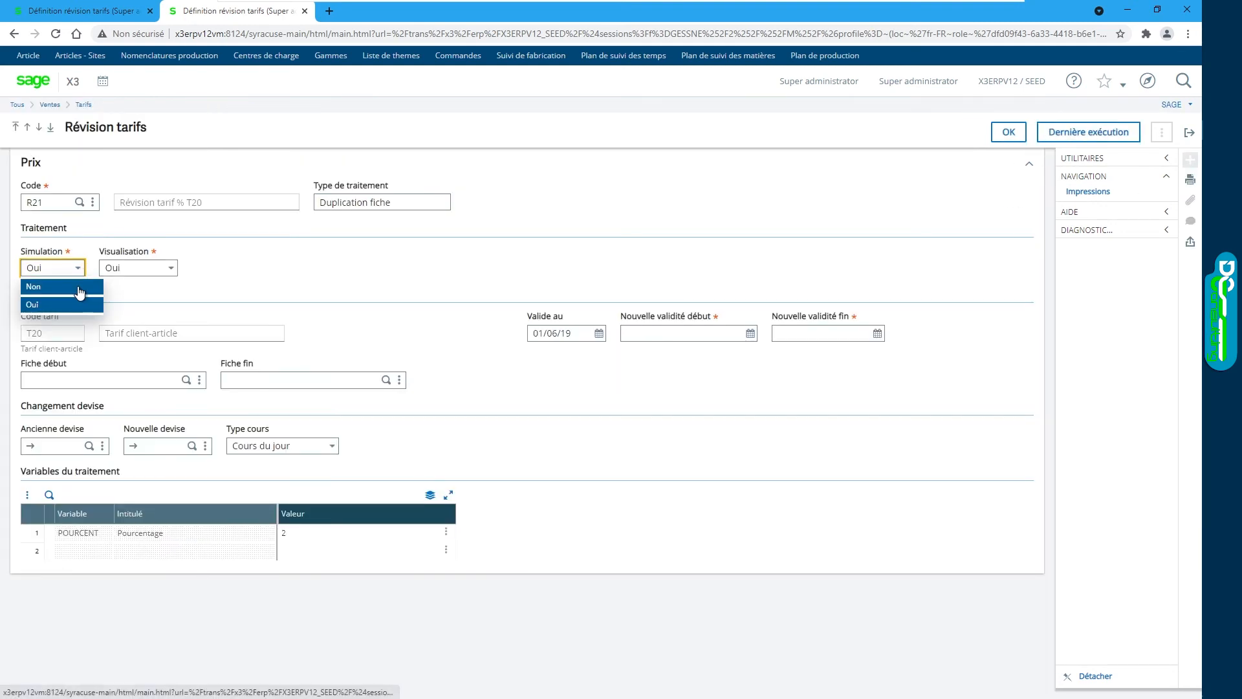
left_click(81, 285)
left_click(171, 271)
left_click(120, 285)
Step: Enter validity dates 01/03/20 to 30/06/20 and run the price revision
left_click(640, 333)
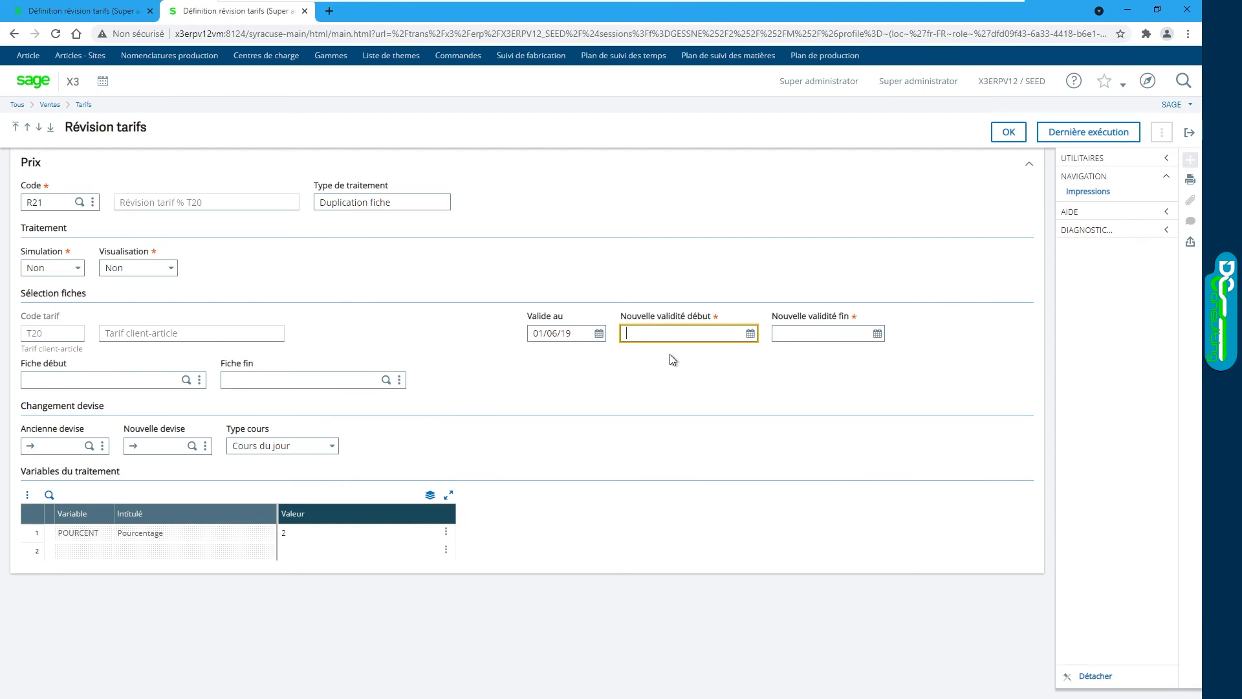
type("010")
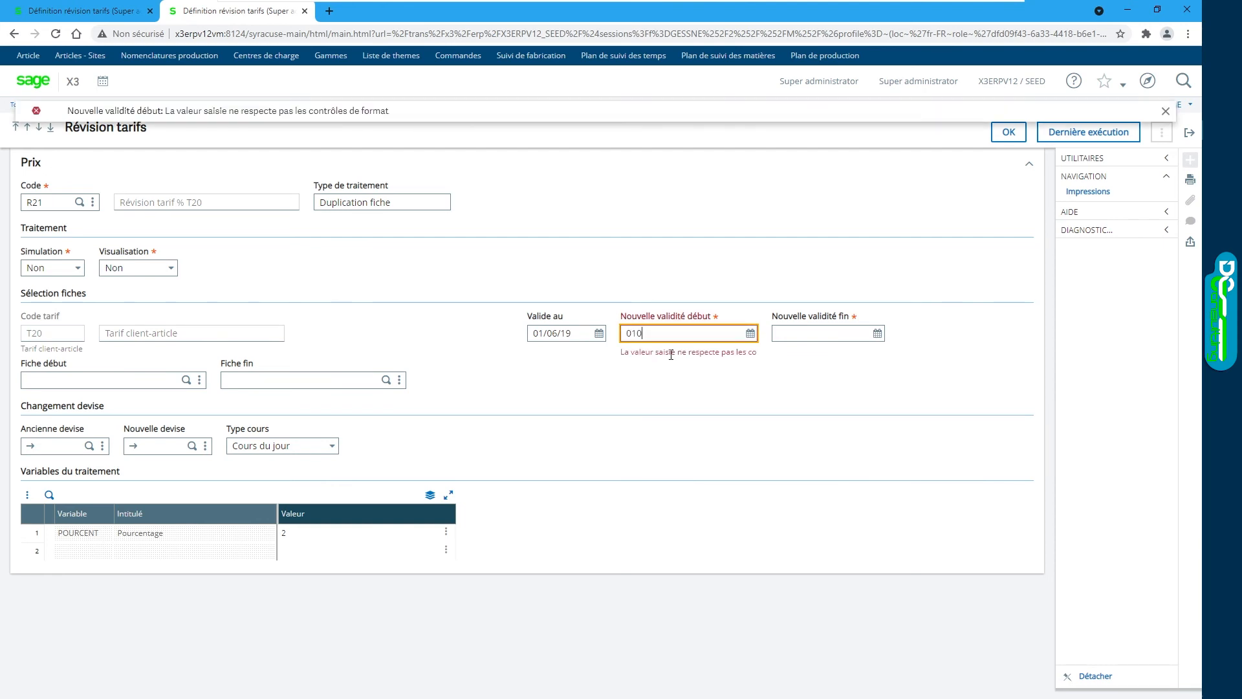
type("120")
key("Tab")
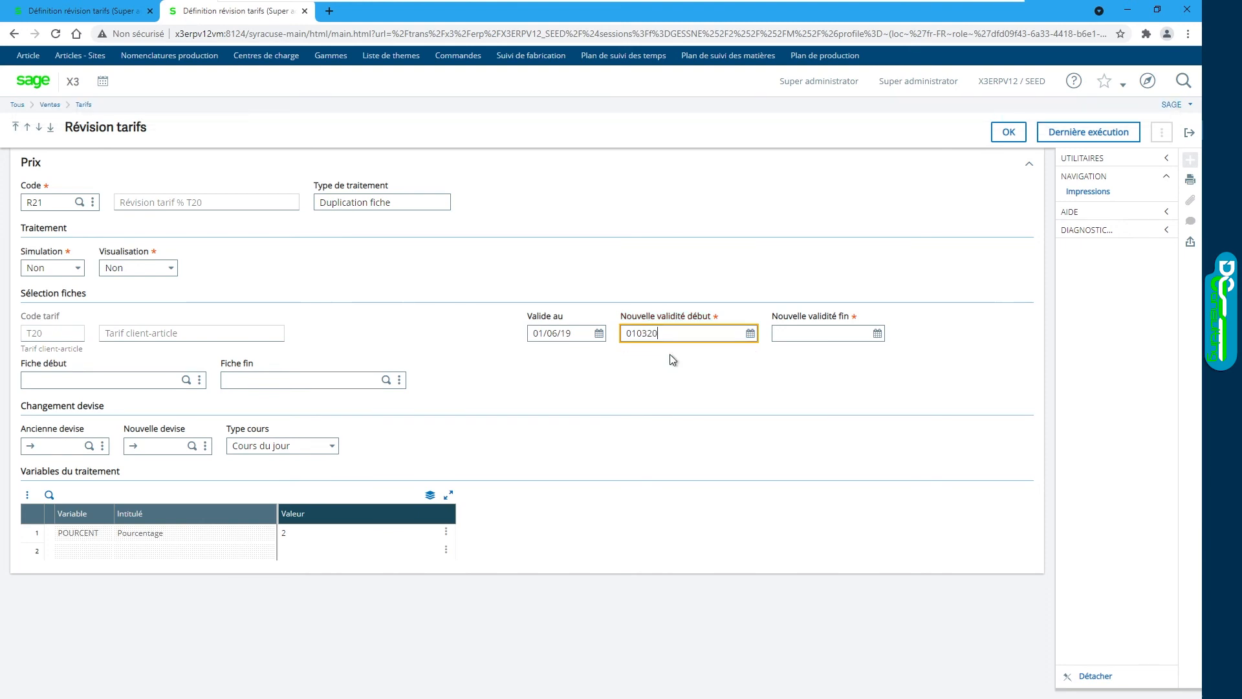
type("300620")
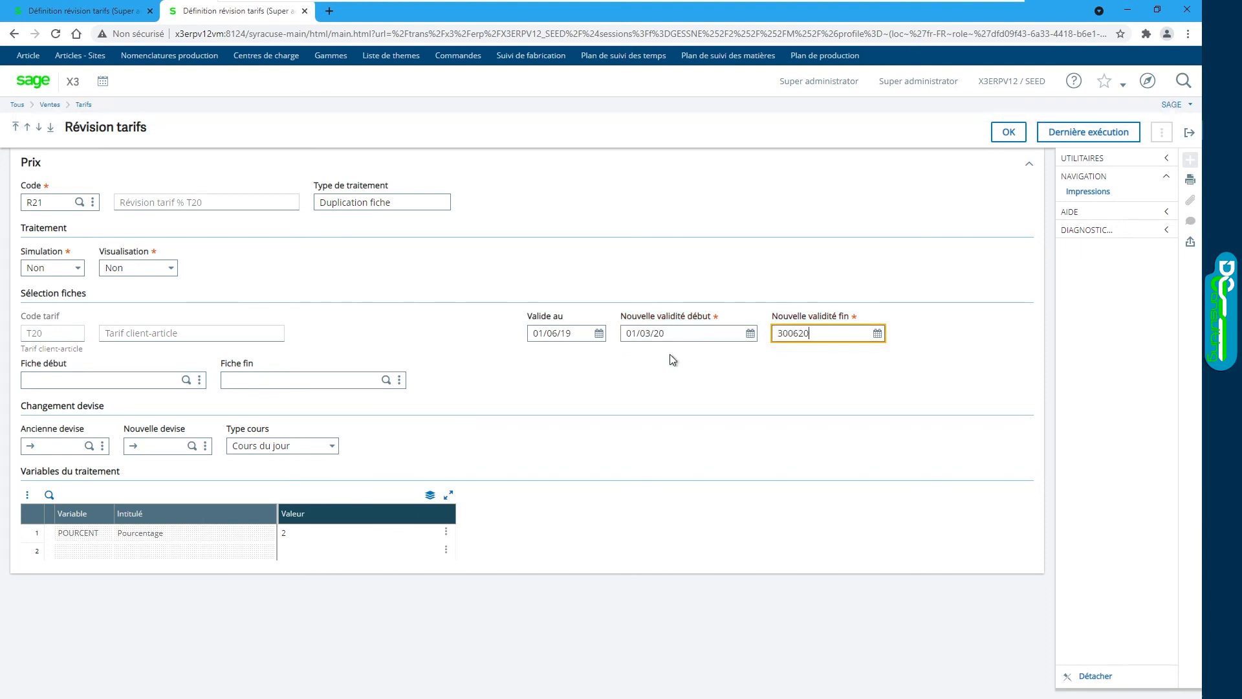
left_click(294, 532)
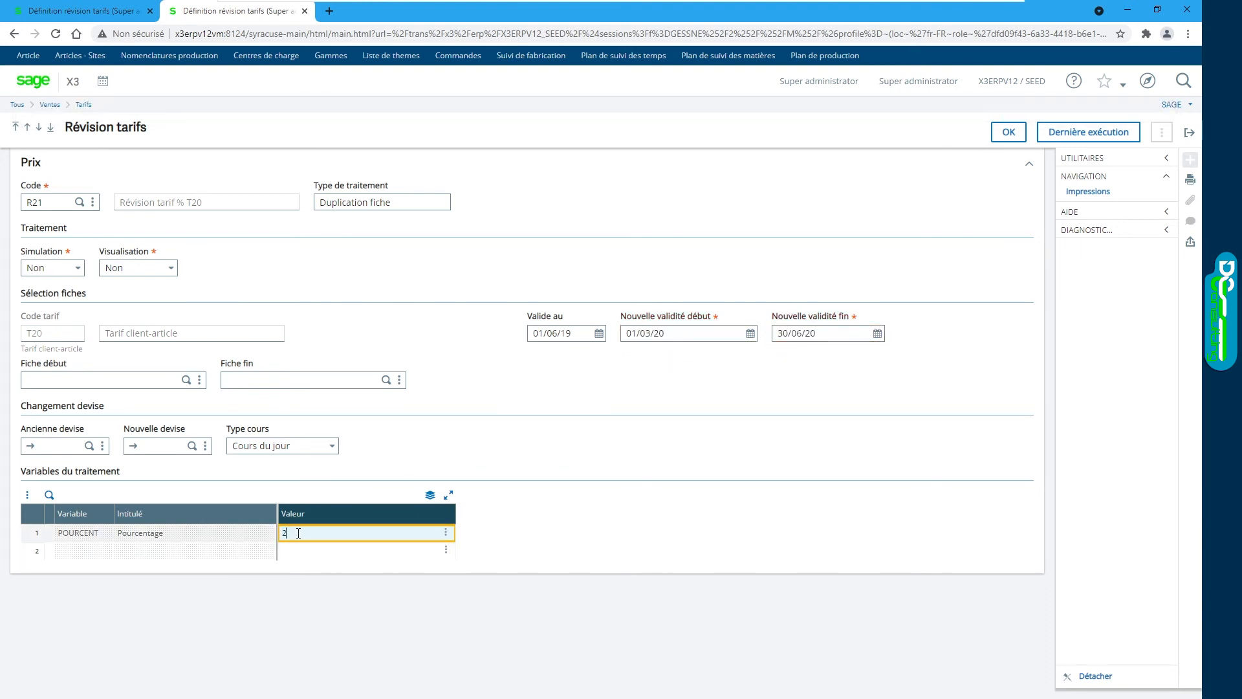
left_click(1009, 132)
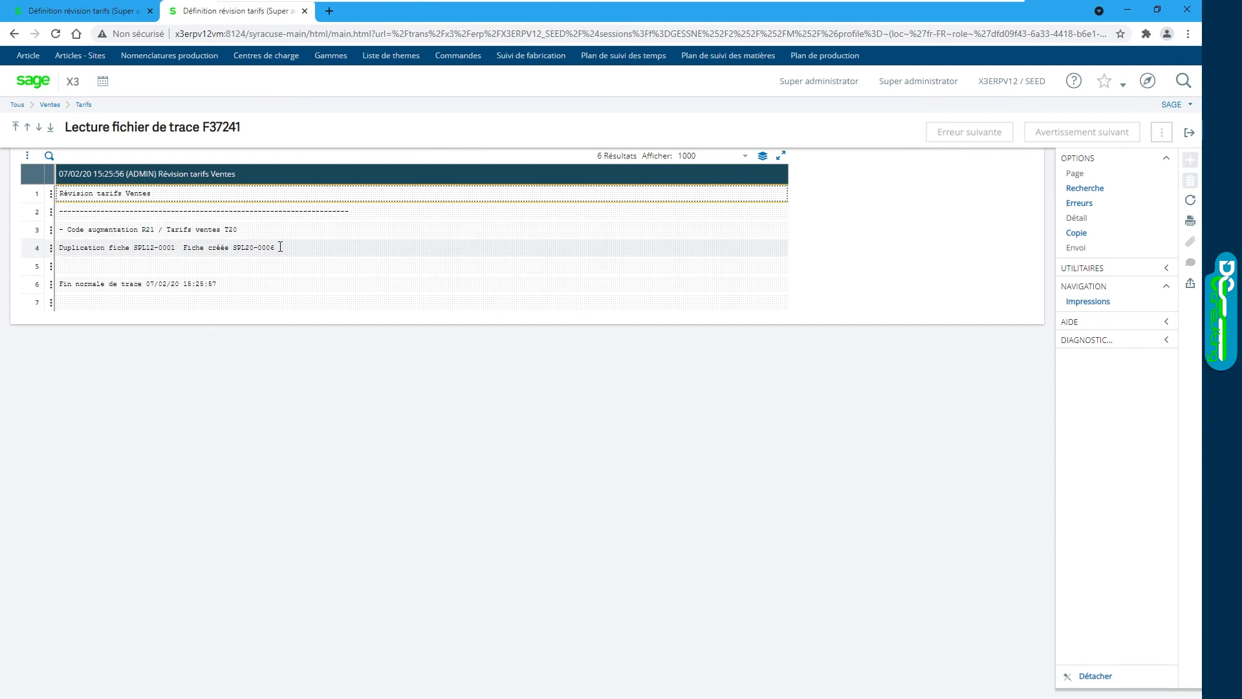
Step: Close the trace and revision screens and open Saisie tarifs with transaction T20
left_click(1189, 132)
left_click(1190, 132)
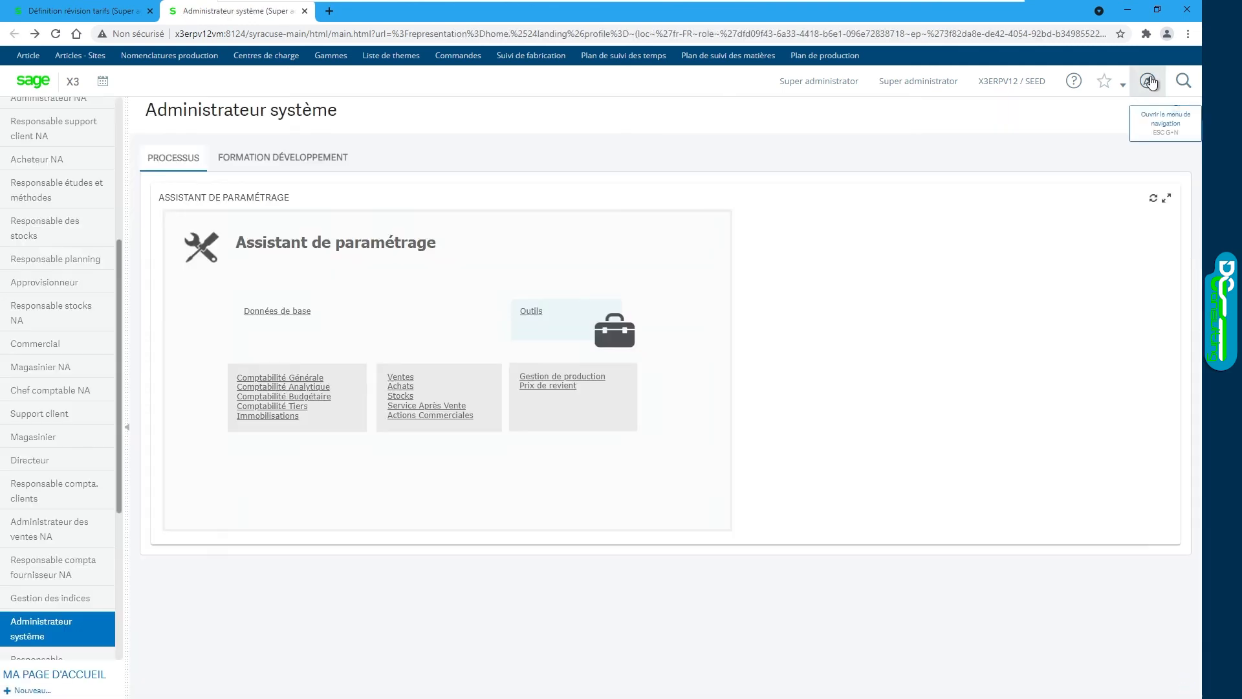
left_click(1150, 81)
left_click(657, 209)
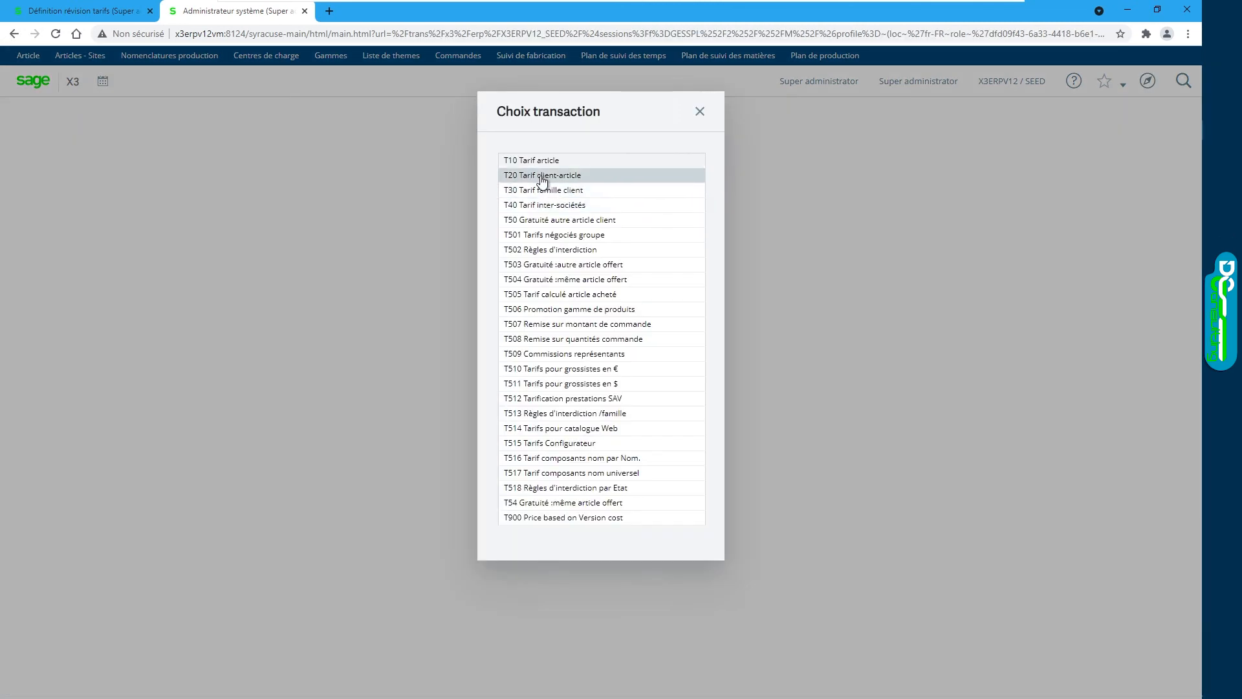
left_click(647, 174)
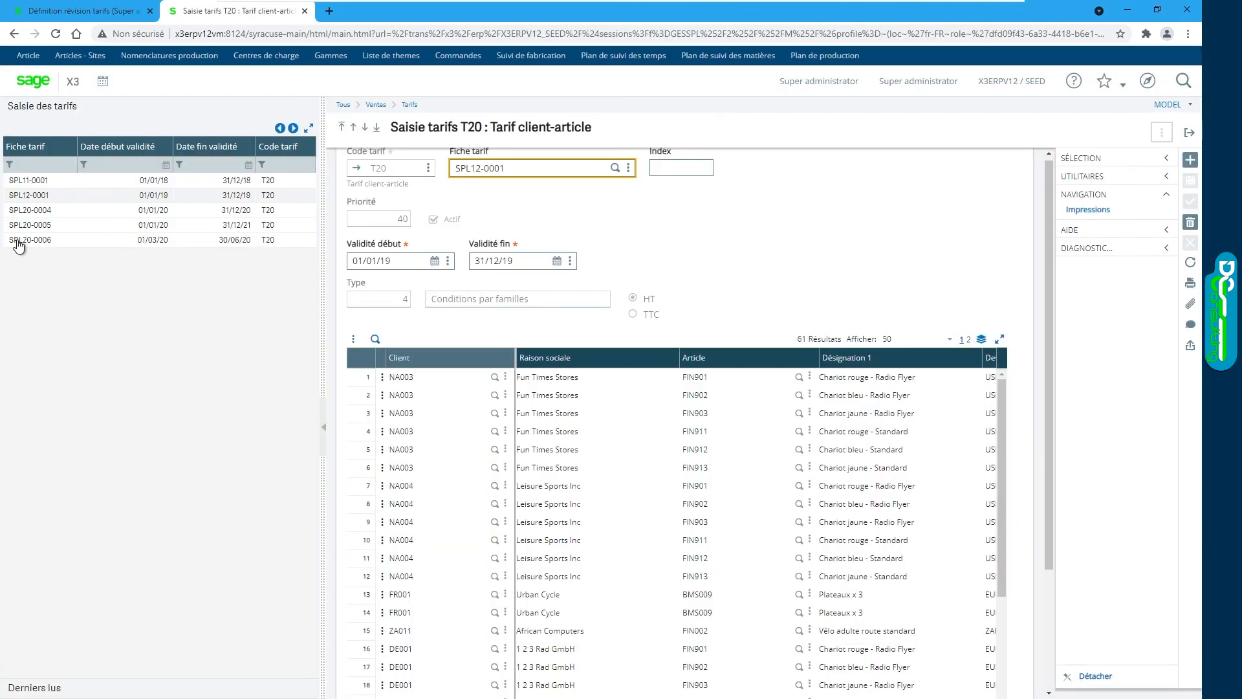
Step: Load tariff SPL20-0006 and scroll its price grid to check the Devise and Prix columns
left_click(62, 242)
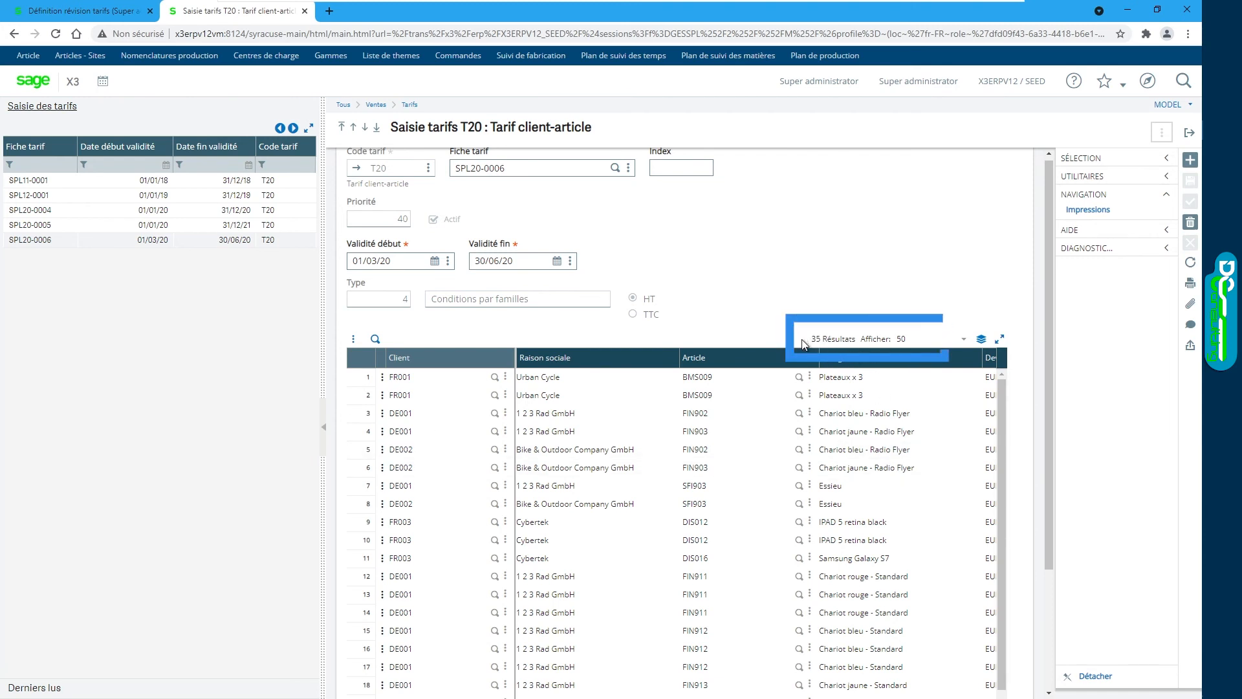
left_click(231, 198)
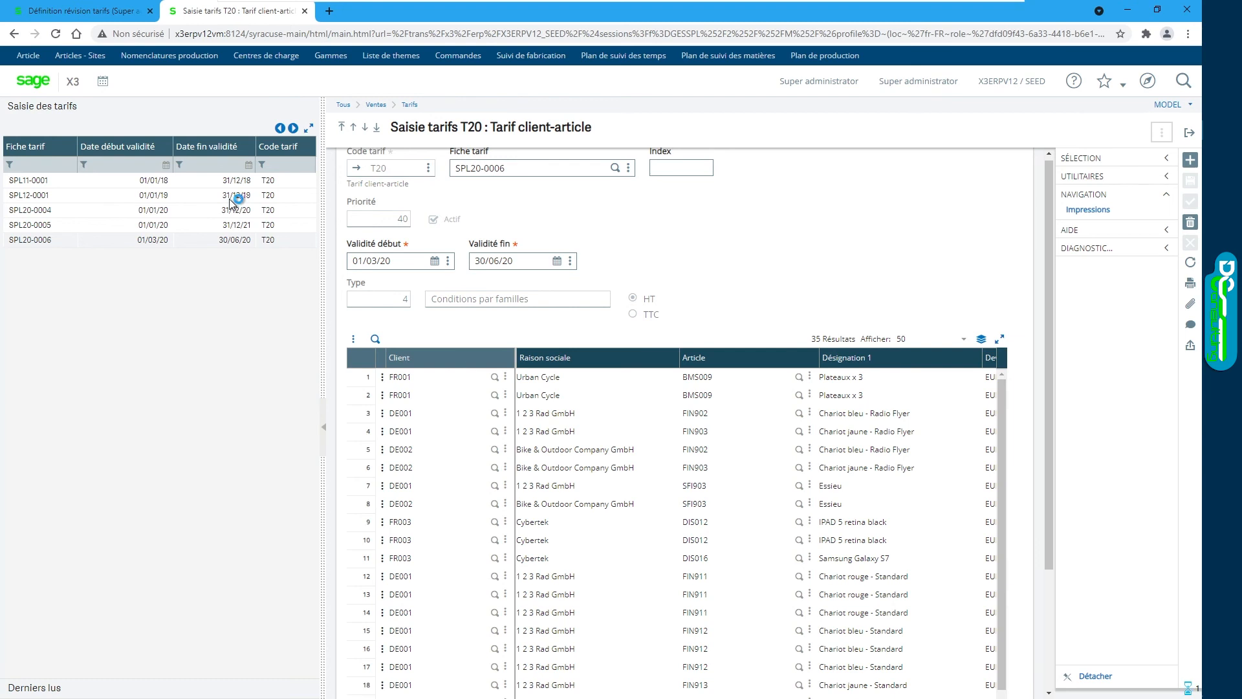
left_click(199, 241)
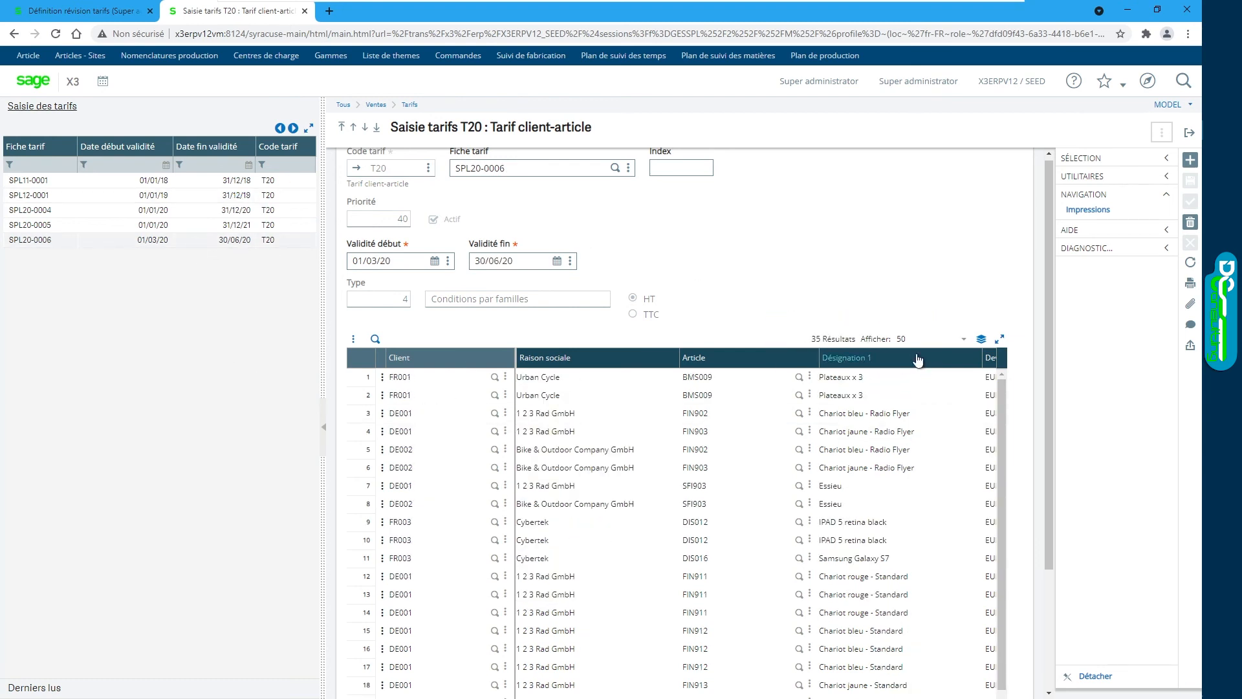
scroll(1009, 350, "down", 3)
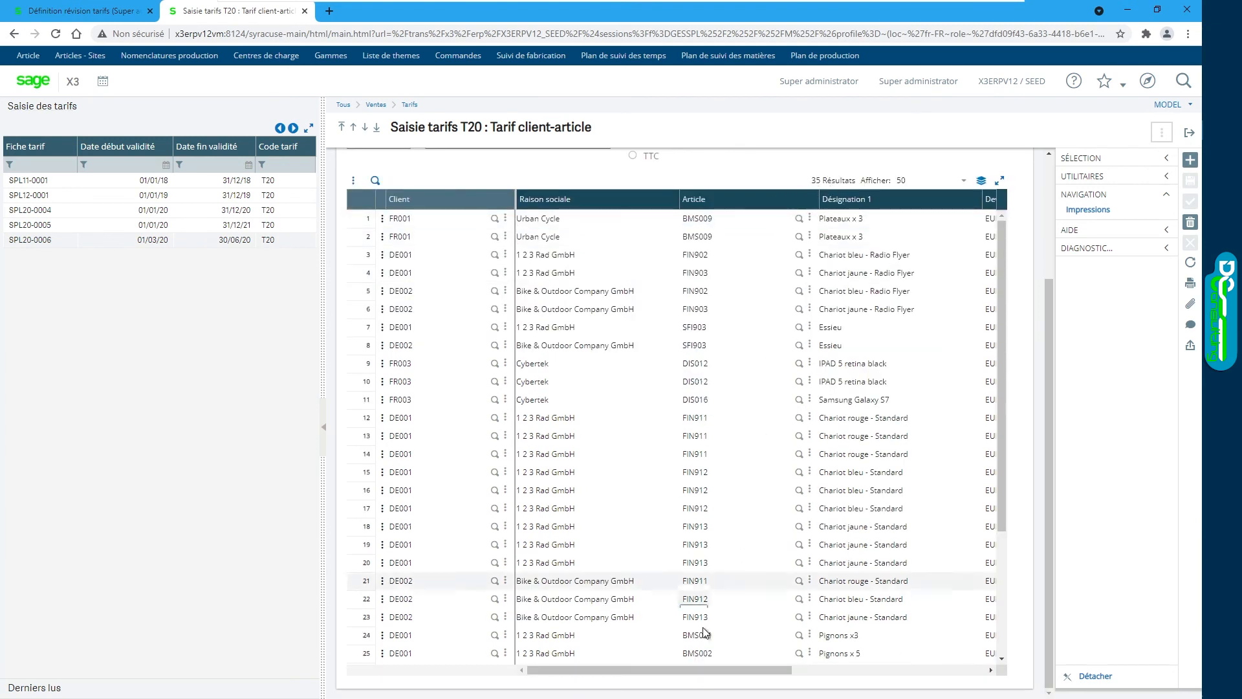
left_click_drag(711, 670, 914, 664)
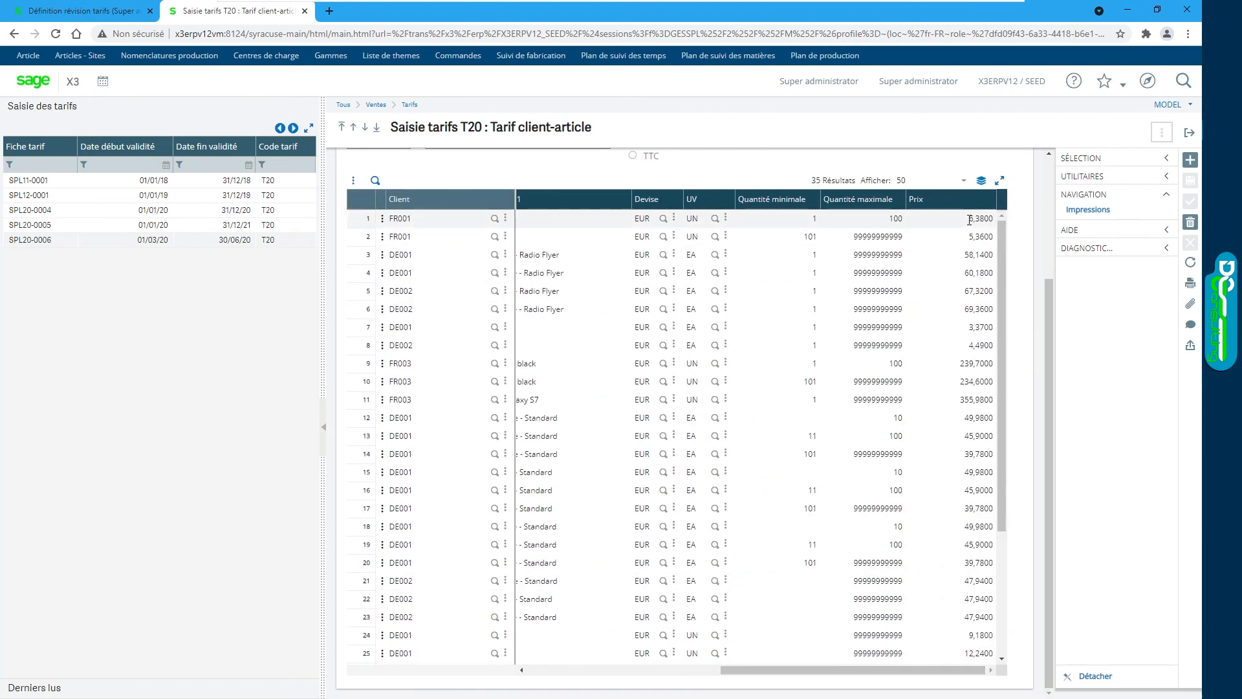
left_click_drag(817, 669, 708, 672)
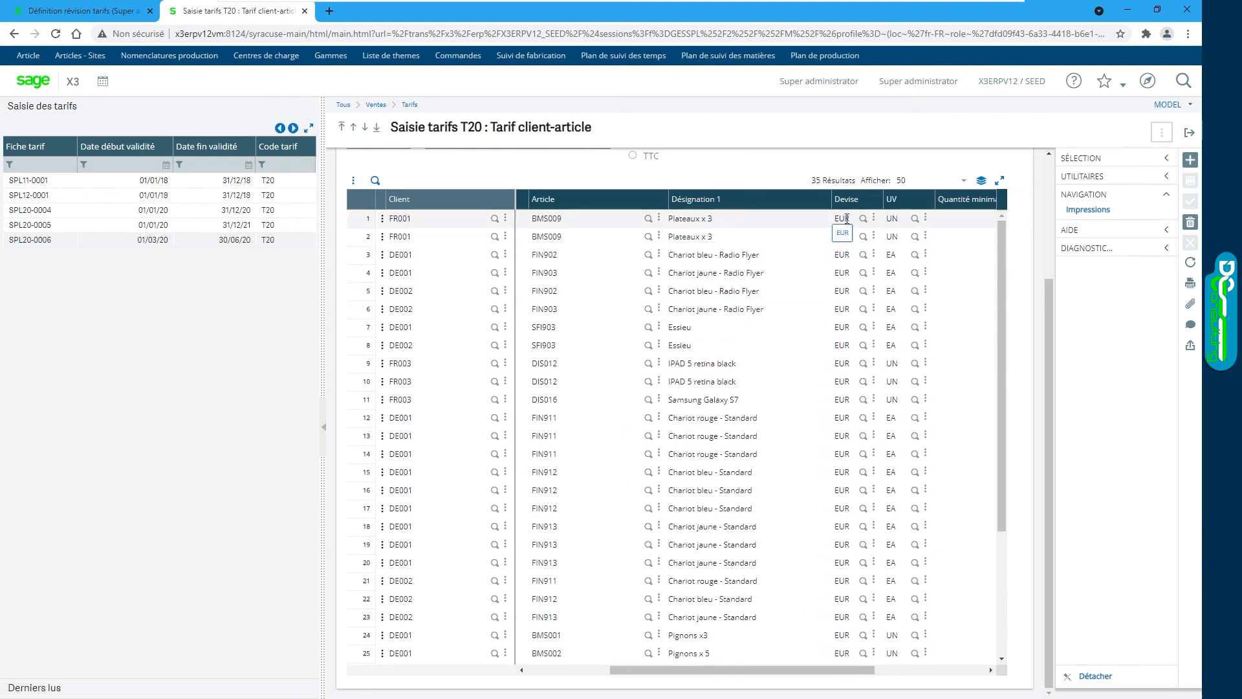
scroll(841, 271, "down", 4)
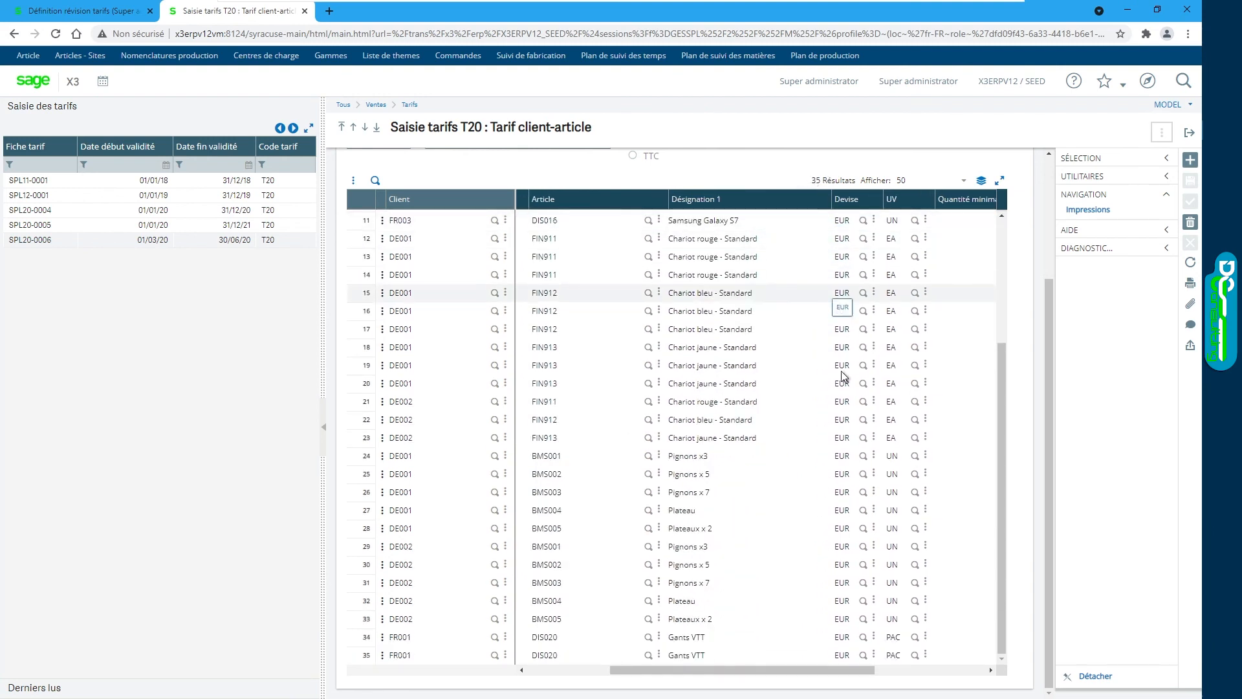
left_click_drag(724, 671, 633, 675)
left_click(194, 200)
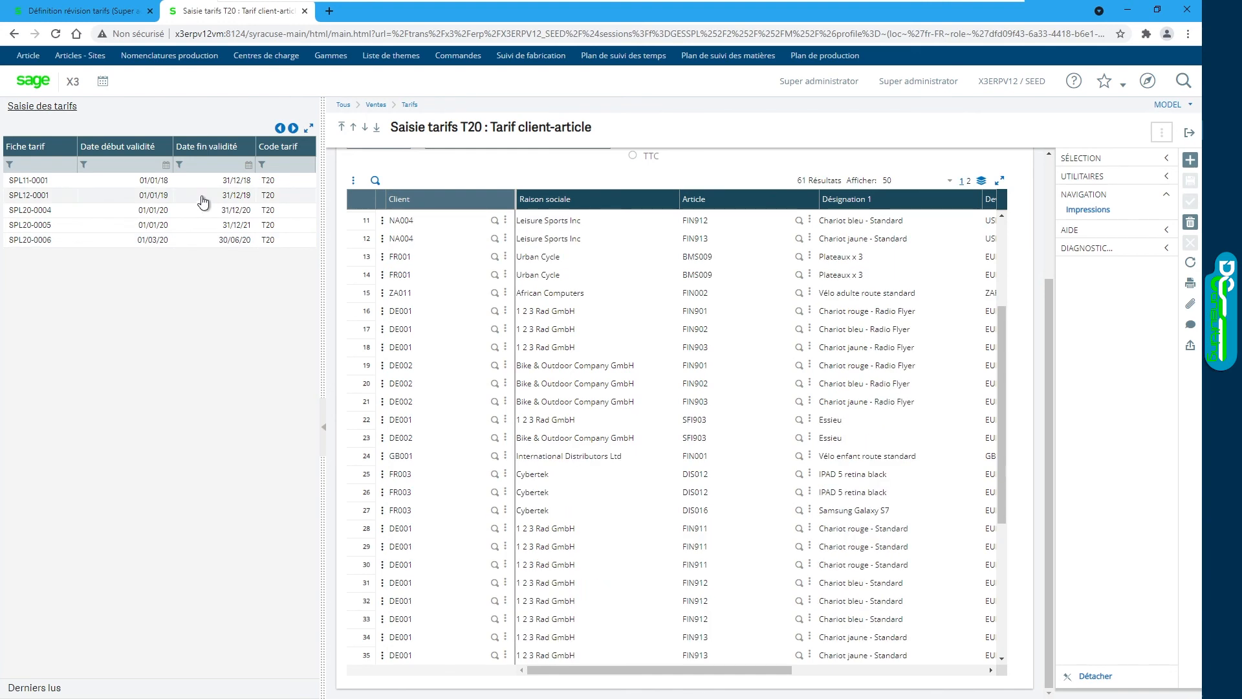
scroll(718, 547, "down", 3)
scroll(728, 366, "up", 4)
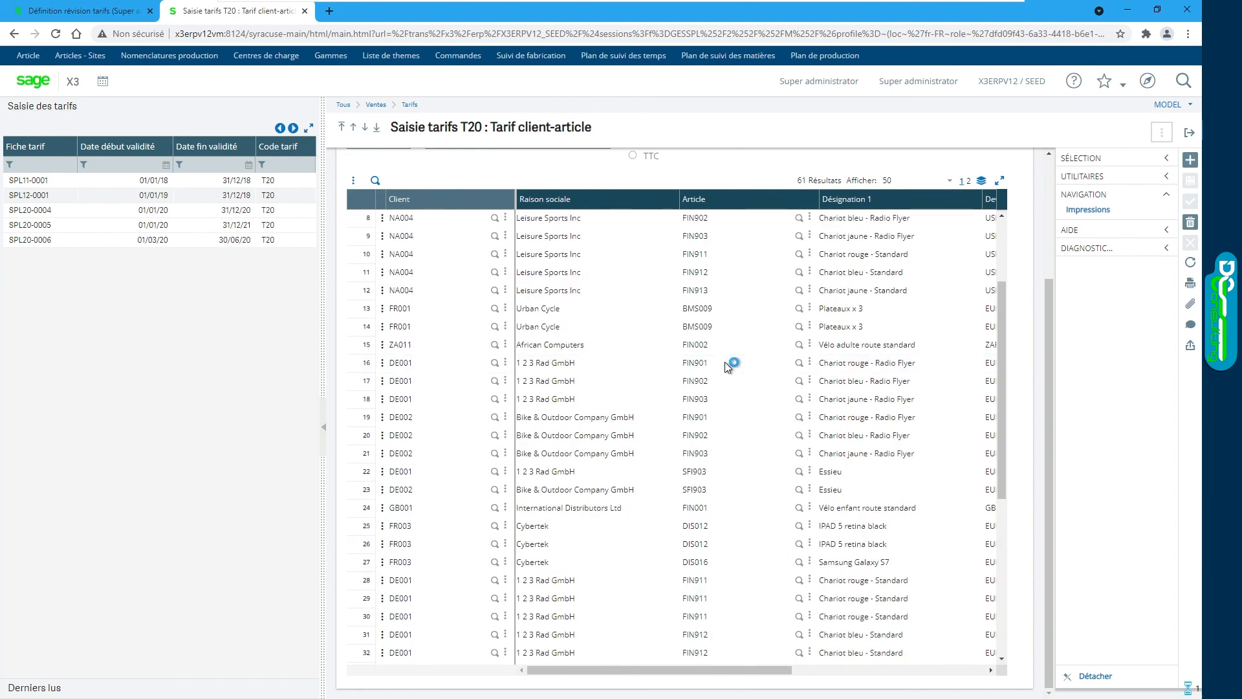
scroll(728, 366, "right", 2)
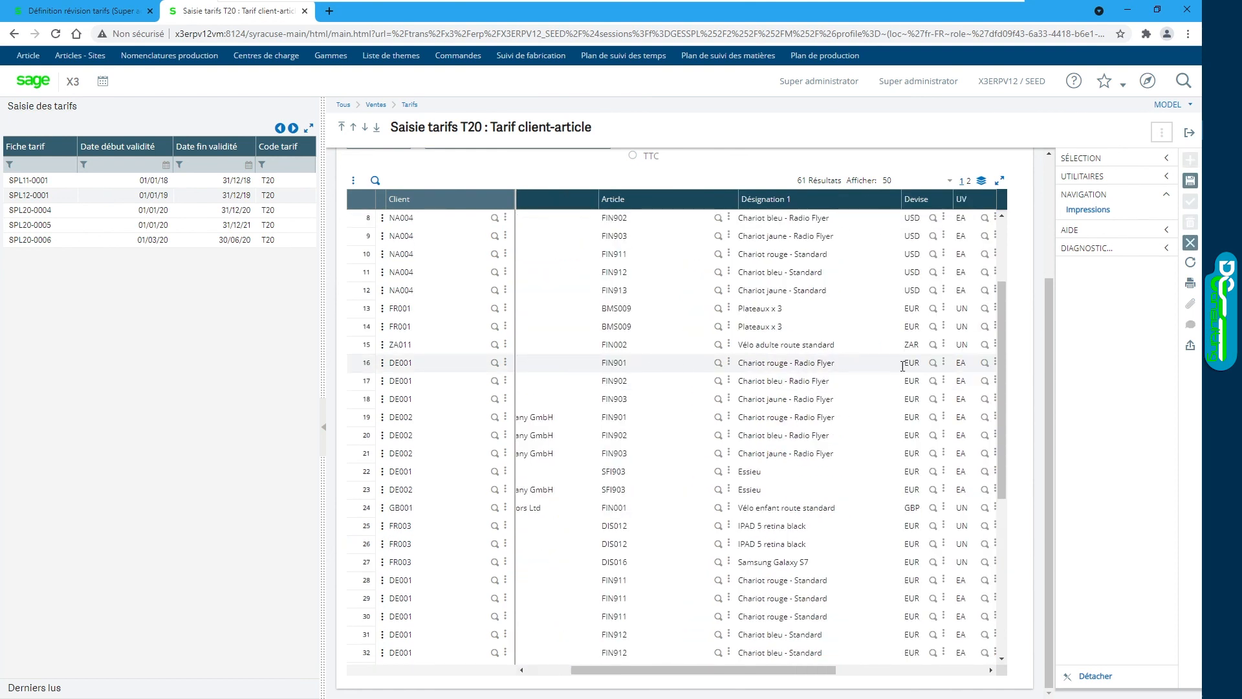
scroll(922, 365, "left", 2)
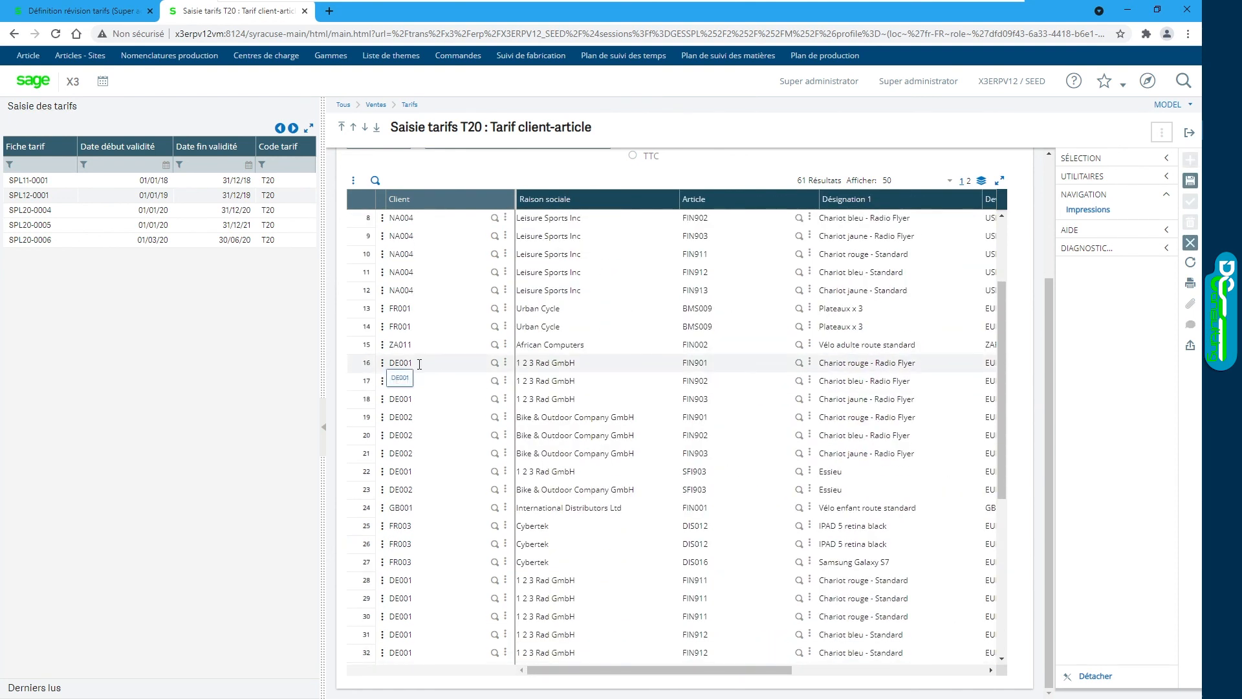
left_click(197, 240)
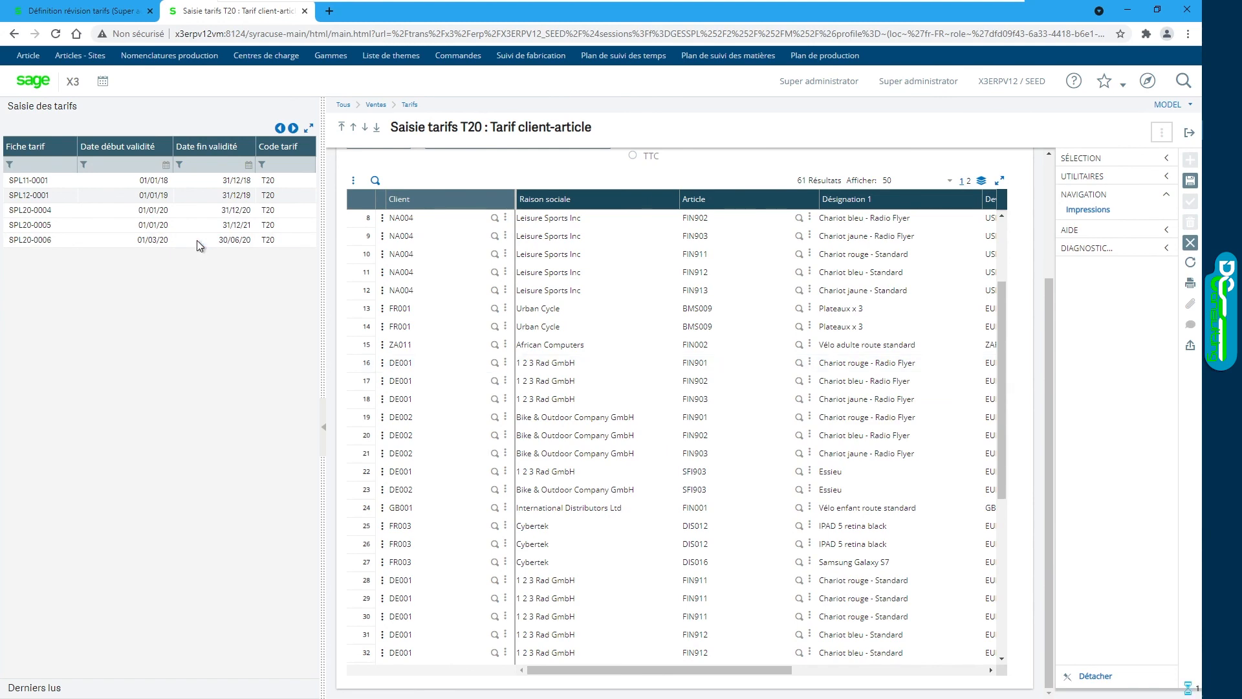
left_click(678, 237)
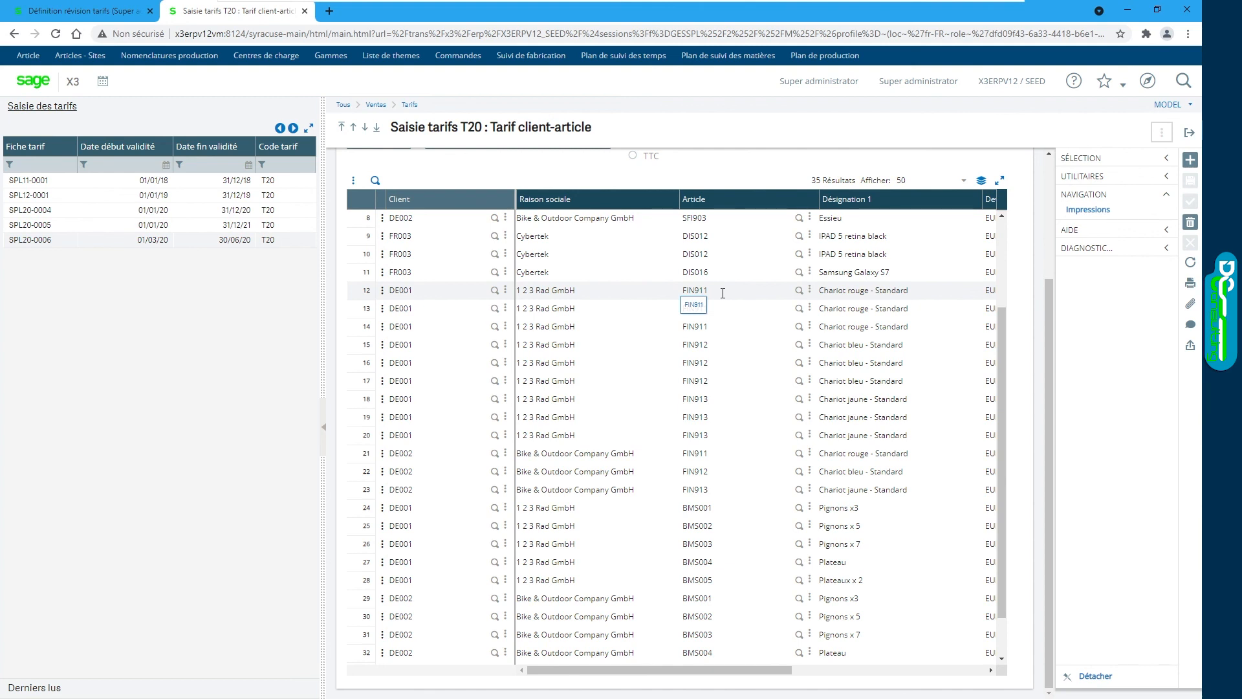
left_click_drag(677, 670, 863, 670)
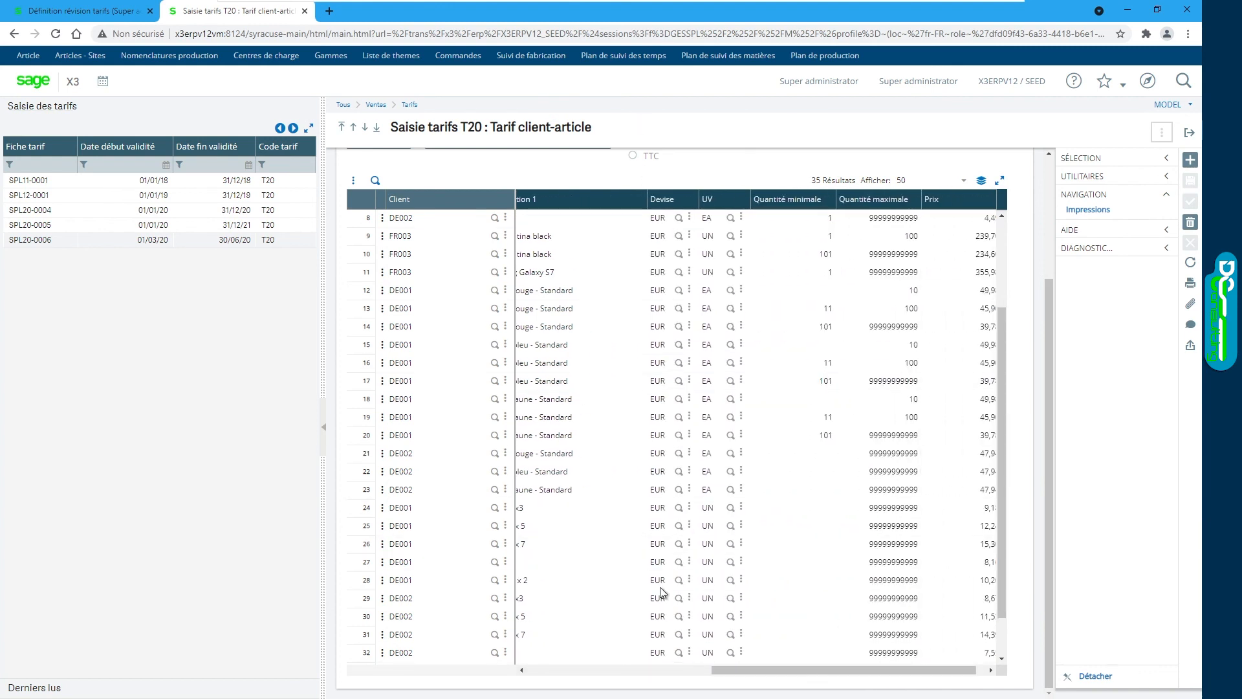